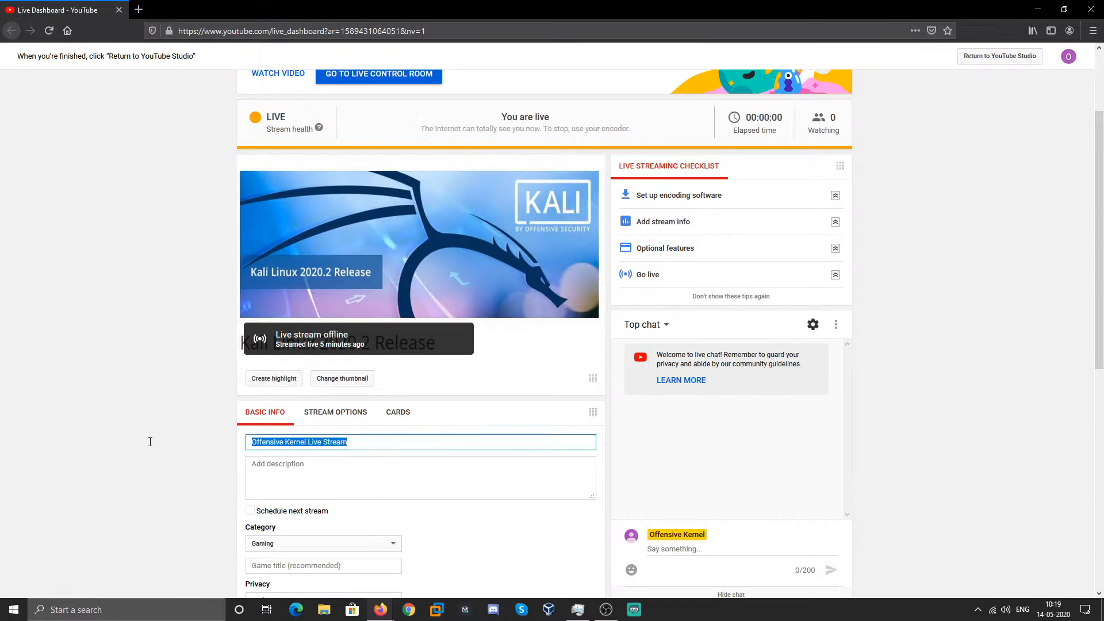
- Retitle the stream 'Kali Annouced 2020.2 : Kali Download and Installation Guide' followed by the channel name
text(Kali)
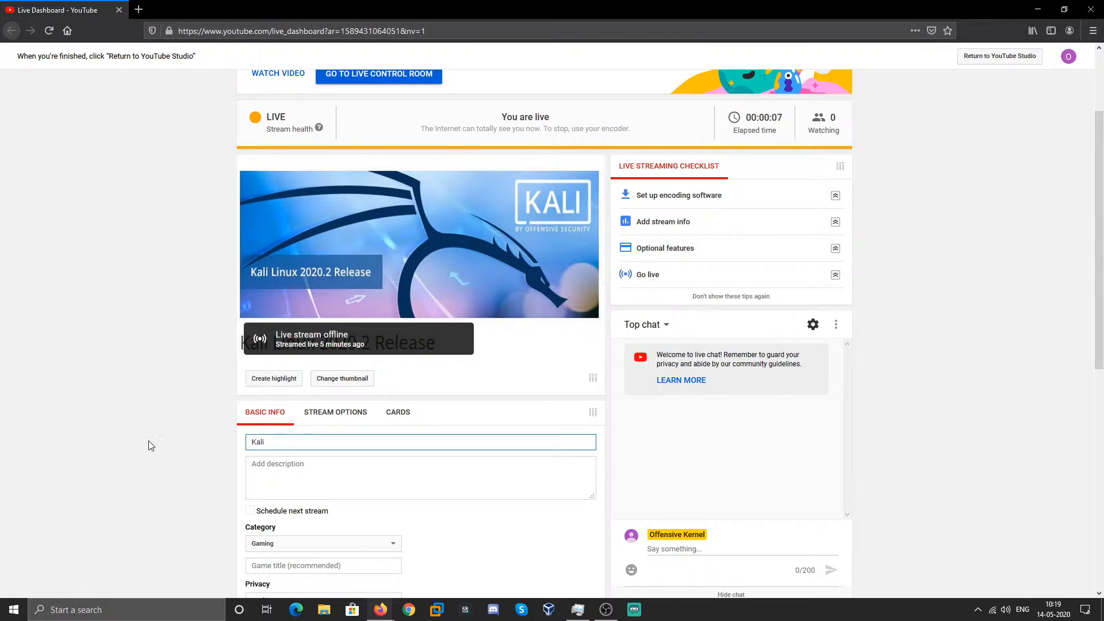
text( Annouced 2020.2 :)
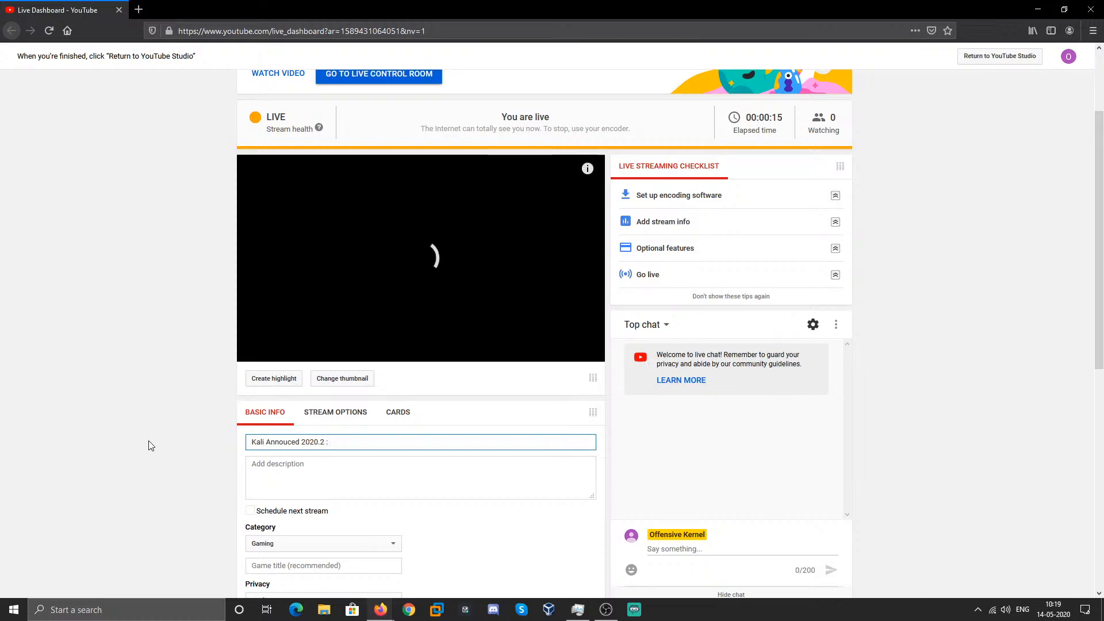
text( Kali Do)
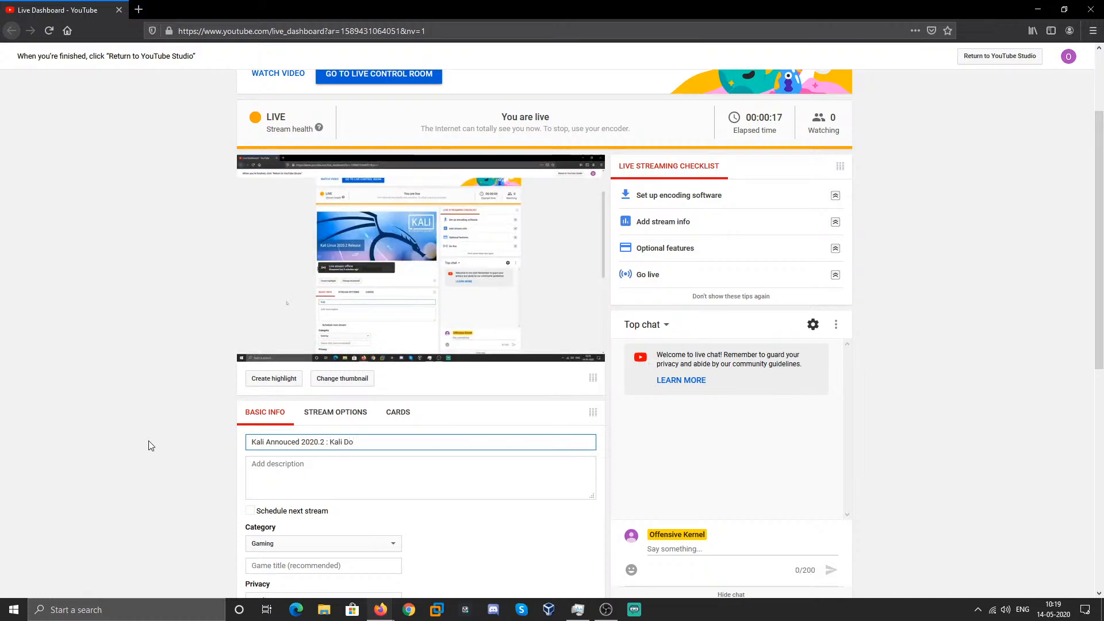
text(wnload and insta)
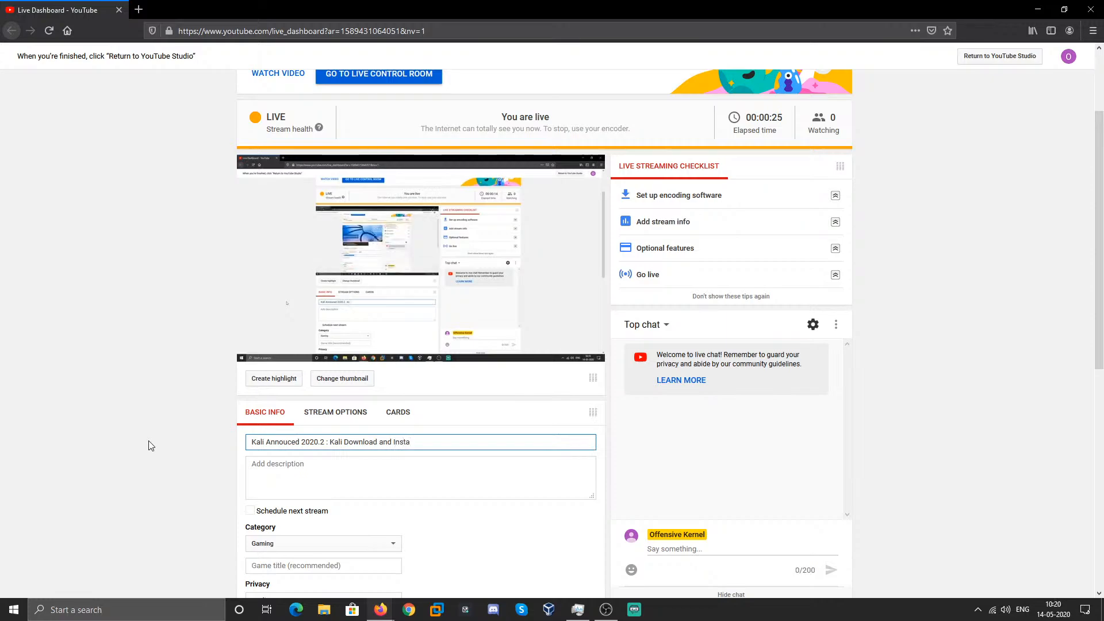
text(llation Guide by Offens)
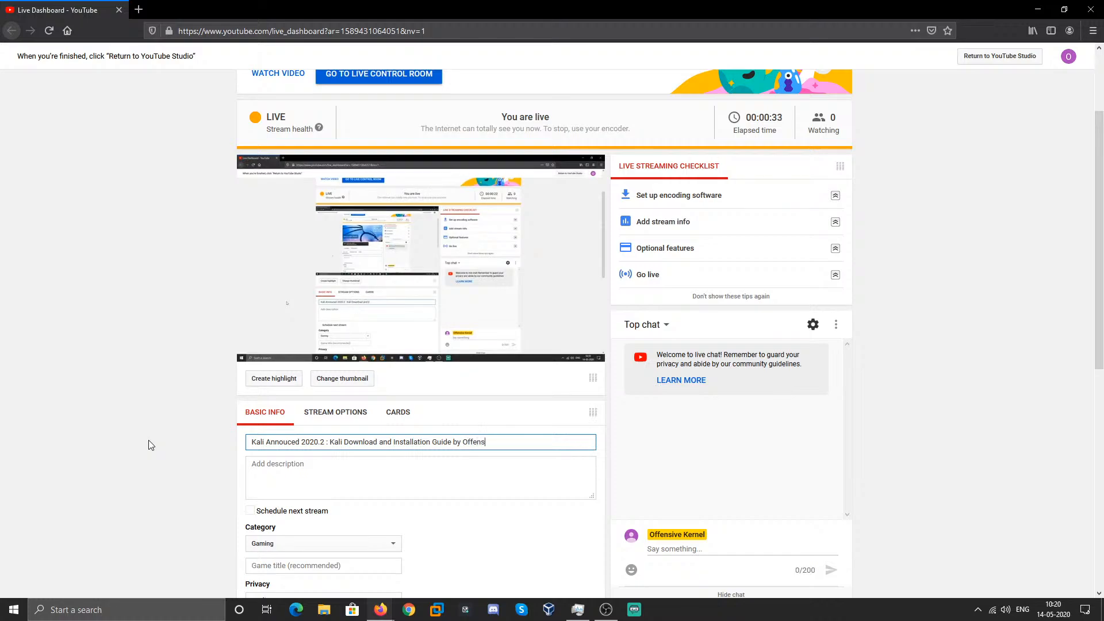
text(ive Kernel)
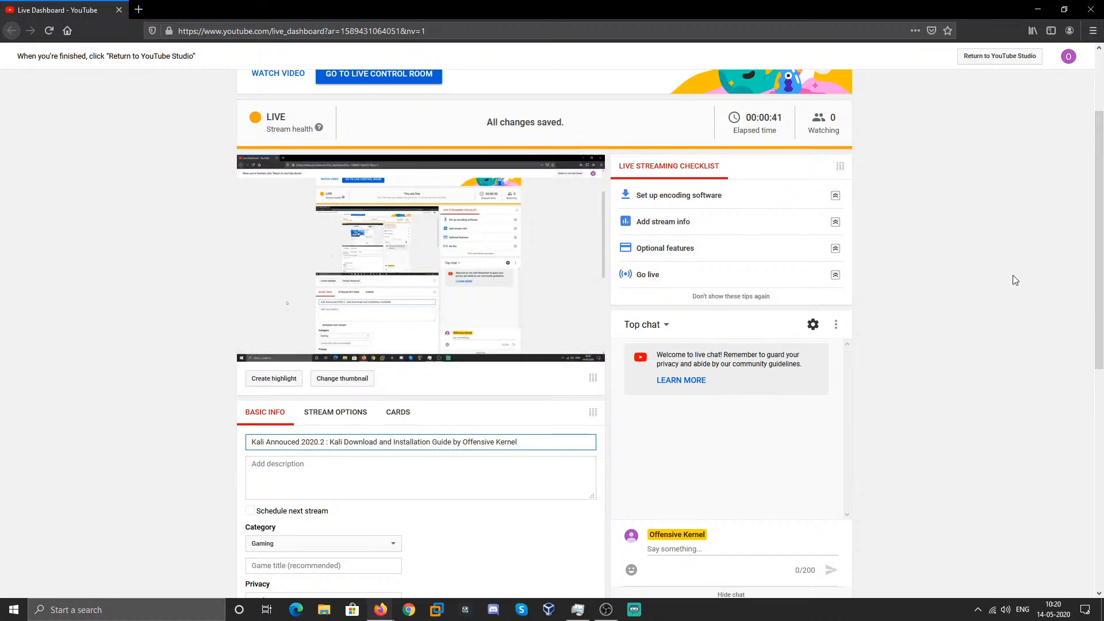
scroll(978, 345, down, 5)
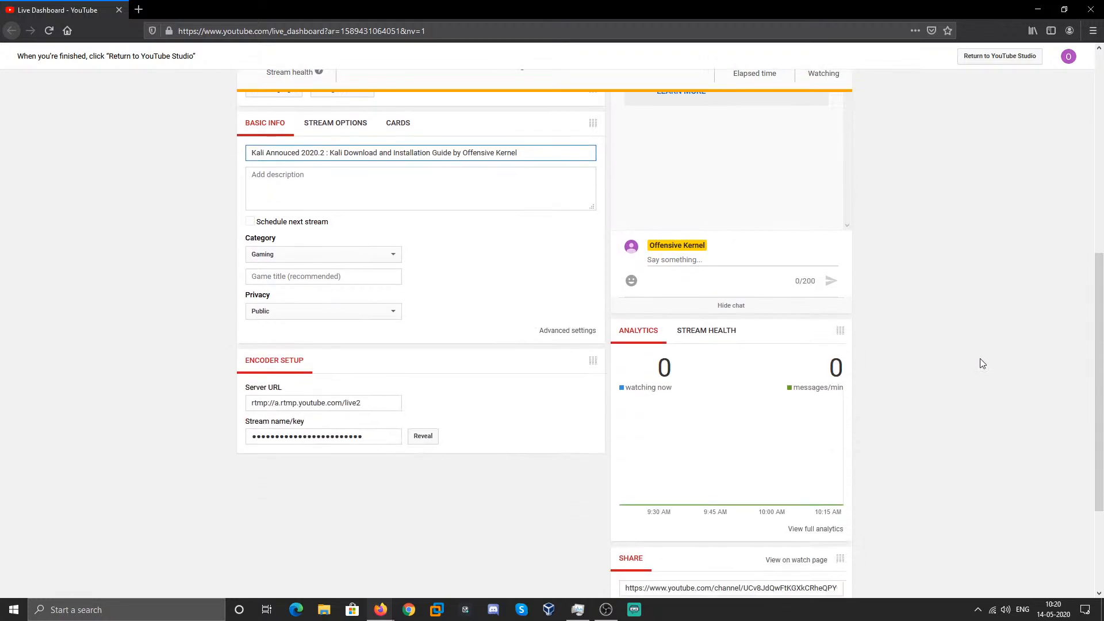
scroll(952, 341, up, 1)
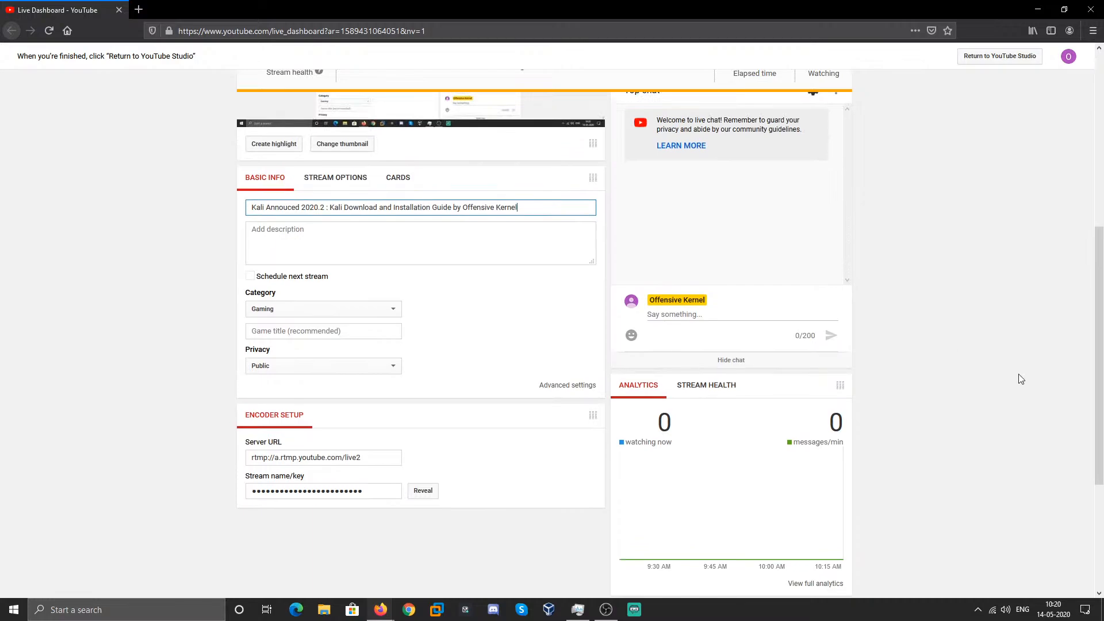
scroll(1023, 377, down, 4)
scroll(1028, 380, up, 1)
scroll(1030, 383, up, 7)
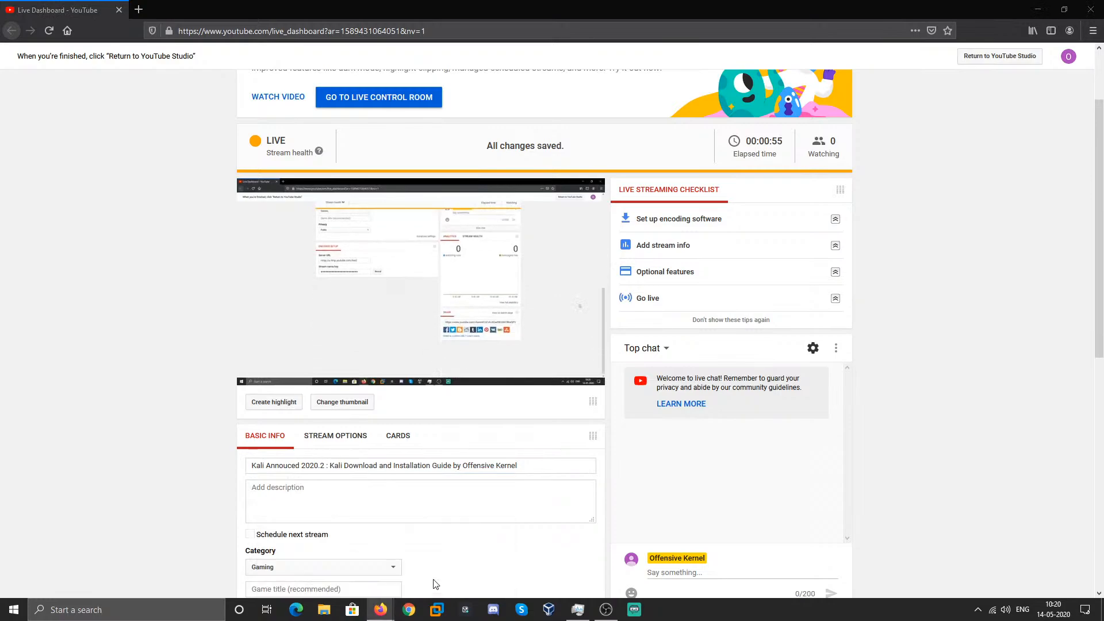
- Bring the Kali Linux 2020.2 release article forward and scroll through its release notes
click(290, 554)
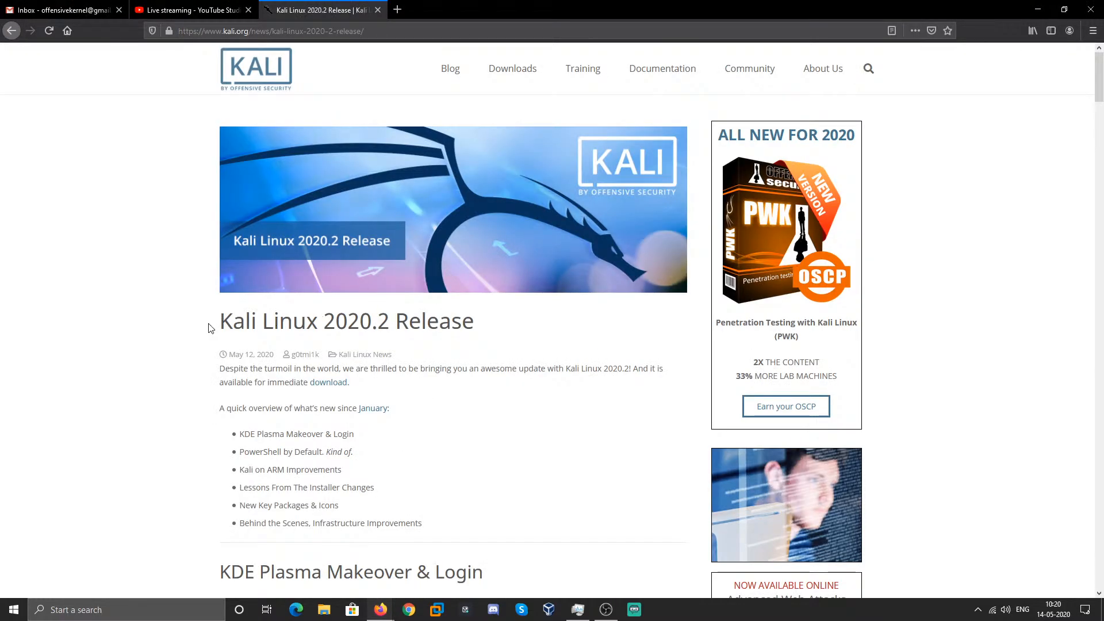
drag(211, 327, 475, 323)
click(475, 325)
scroll(503, 271, down, 3)
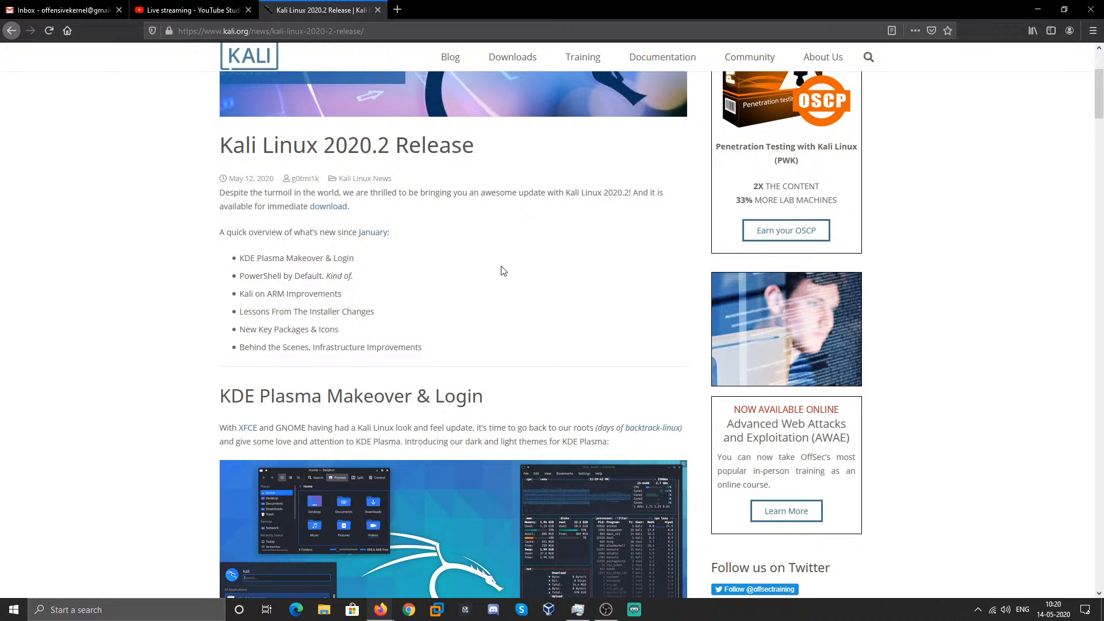
scroll(490, 203, down, 5)
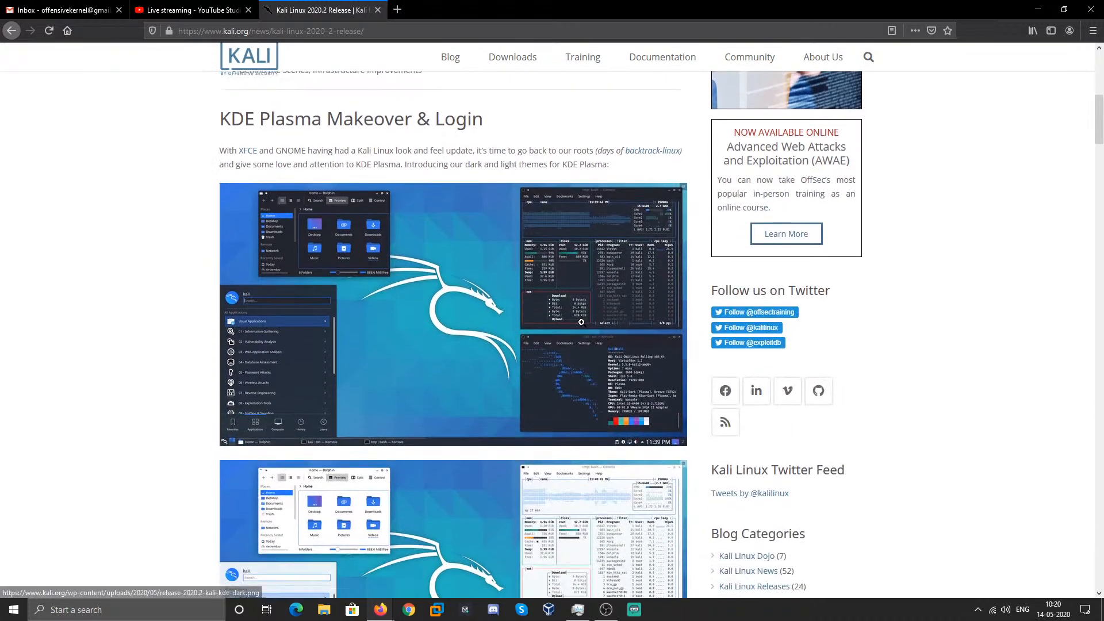
scroll(431, 296, up, 4)
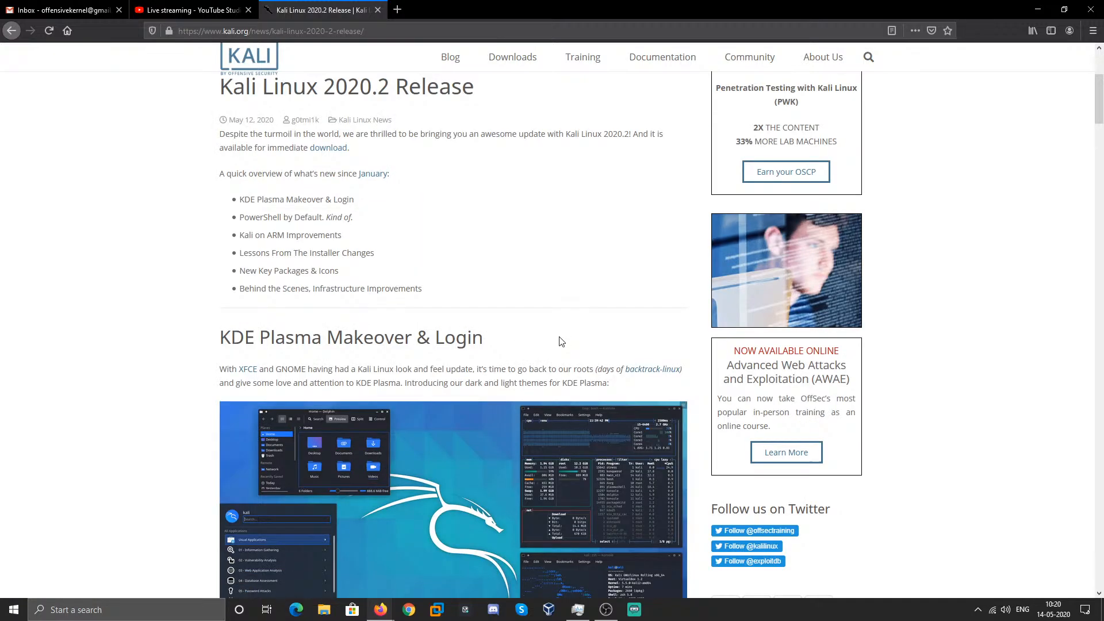
scroll(559, 337, down, 3)
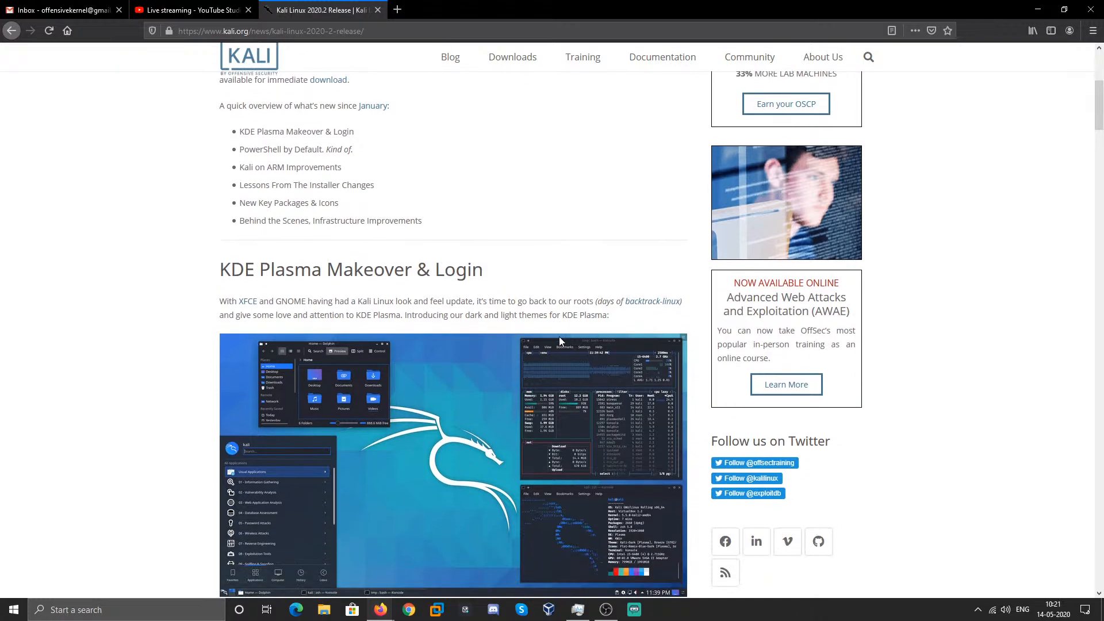
scroll(559, 337, up, 3)
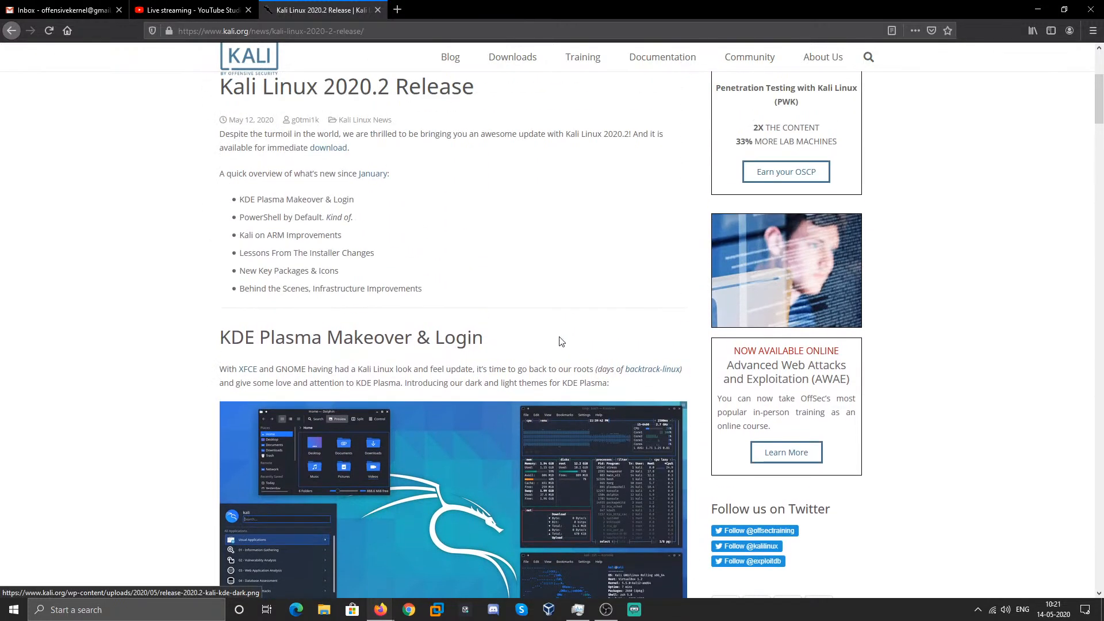
scroll(506, 363, down, 6)
scroll(330, 500, down, 12)
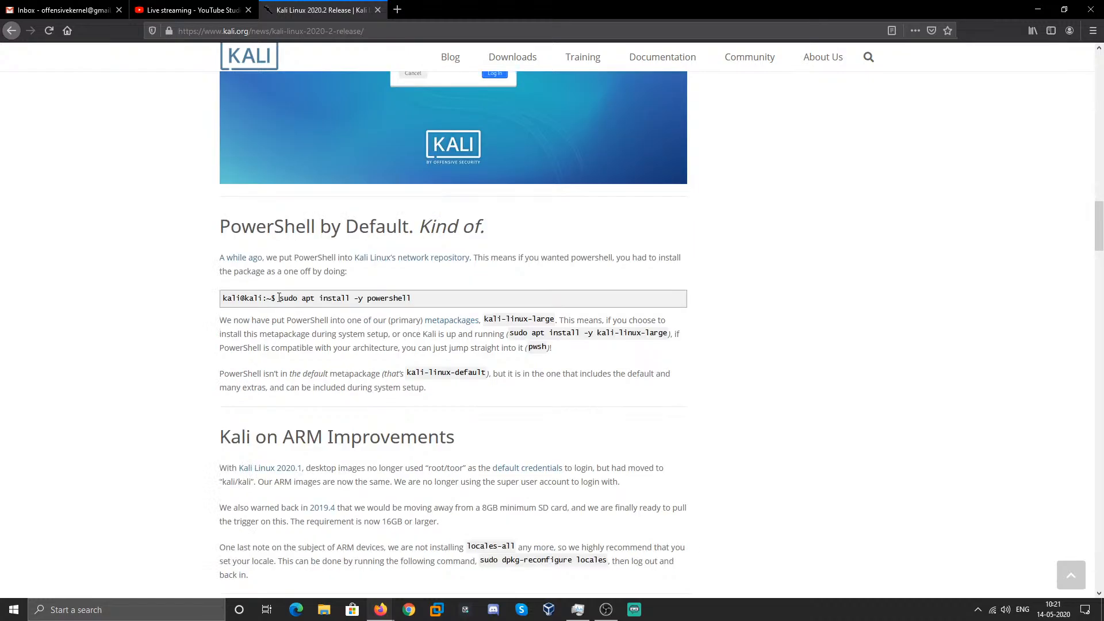
scroll(324, 369, up, 4)
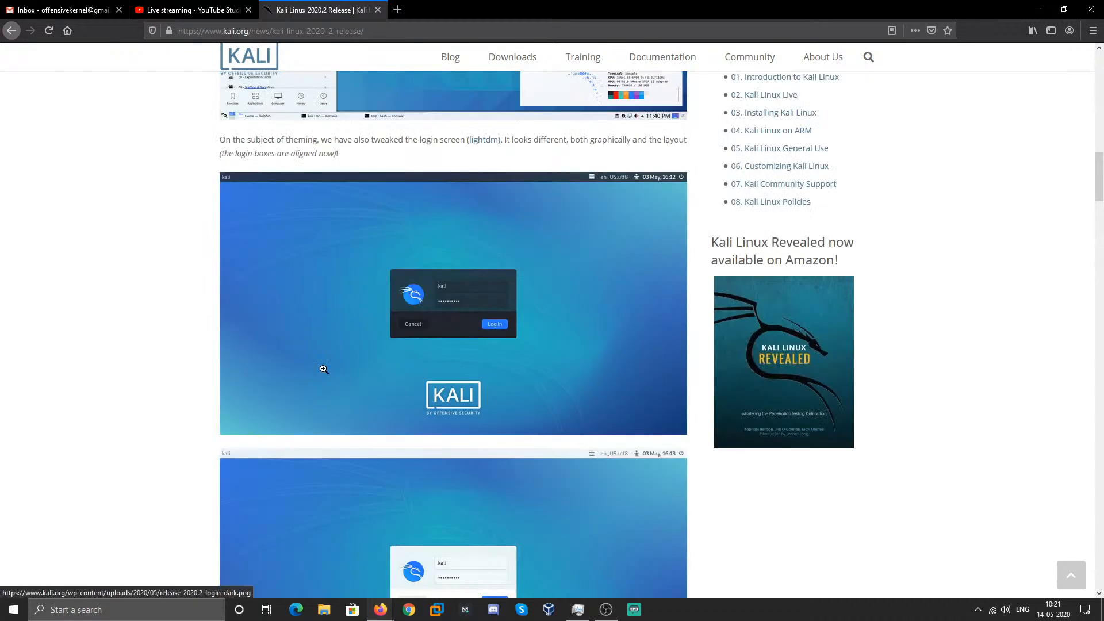
scroll(324, 369, up, 10)
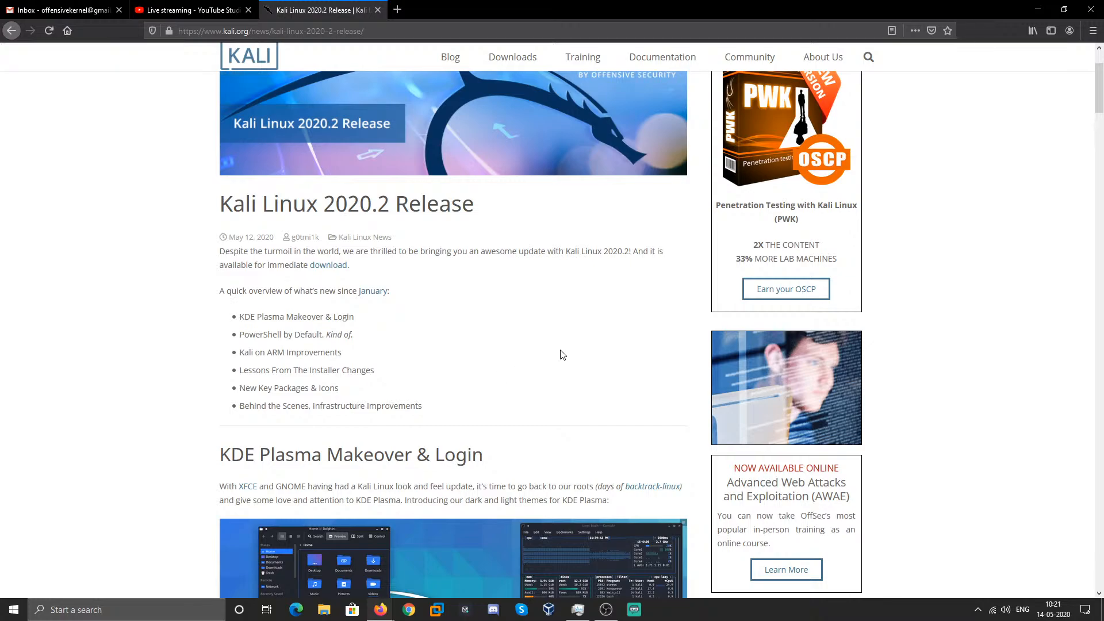
- Finish reading the article, close its tab and open a blank new tab
scroll(562, 354, down, 3)
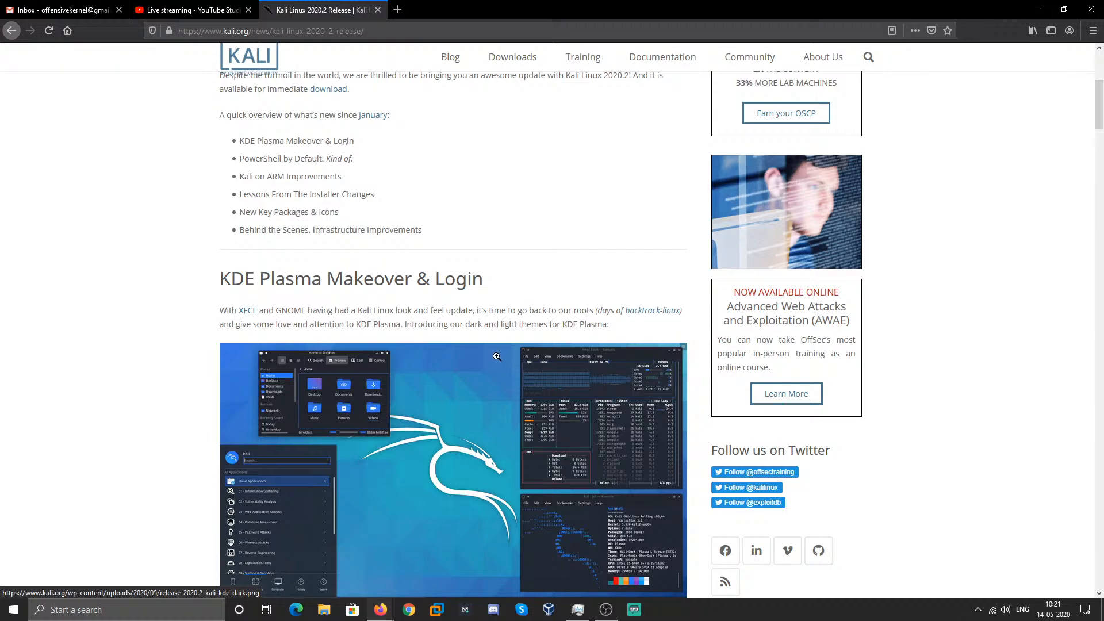
scroll(385, 368, down, 10)
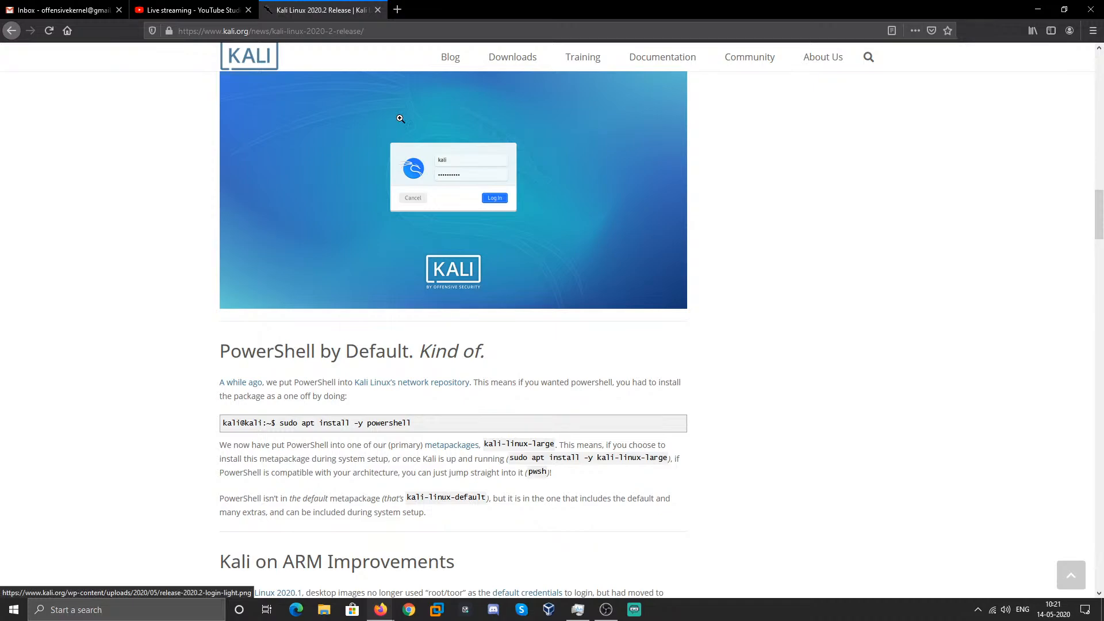
key(ctrl+w)
key(ctrl+t)
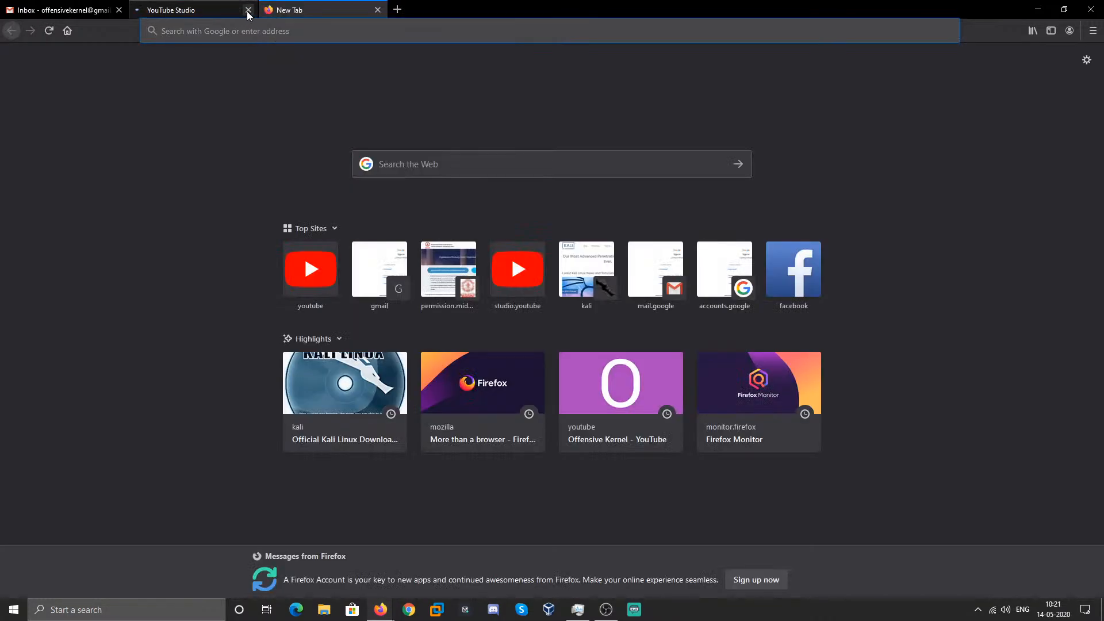
- Close YouTube Studio and go to kali.org's Download Kali Linux page listing the 2020.2 images
click(248, 10)
click(255, 30)
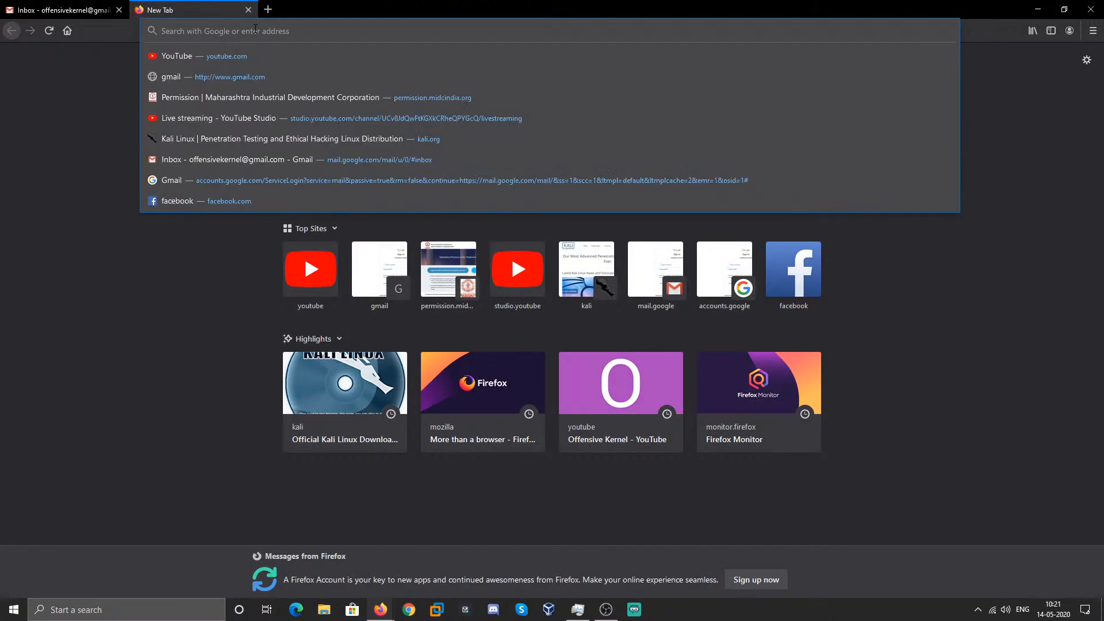
text(kali.org/)
key(Return)
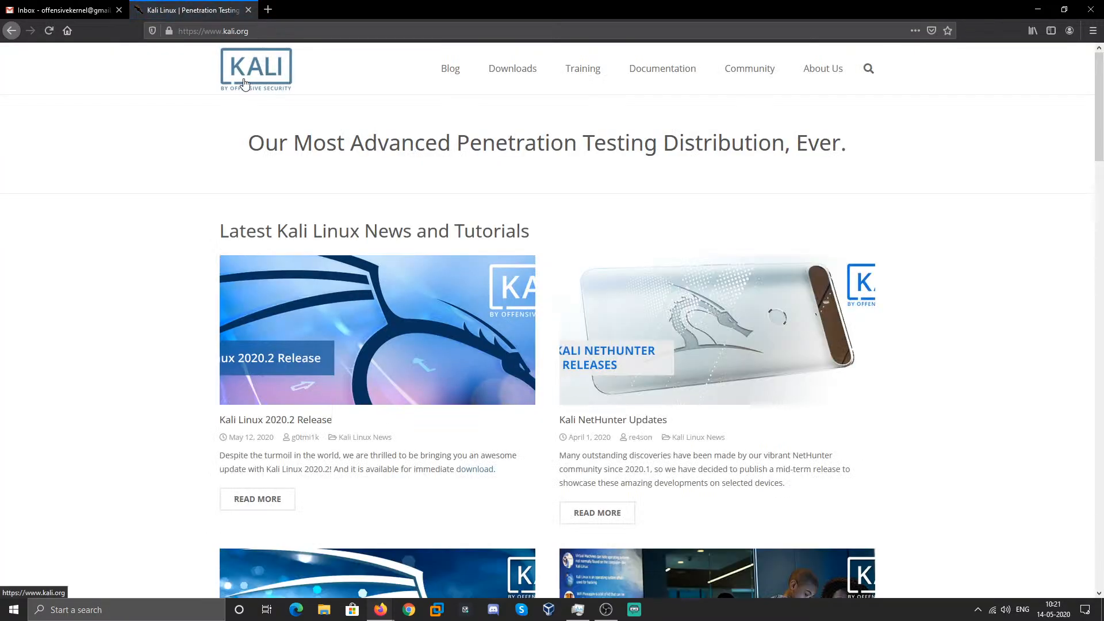
mouse_move(518, 74)
click(520, 98)
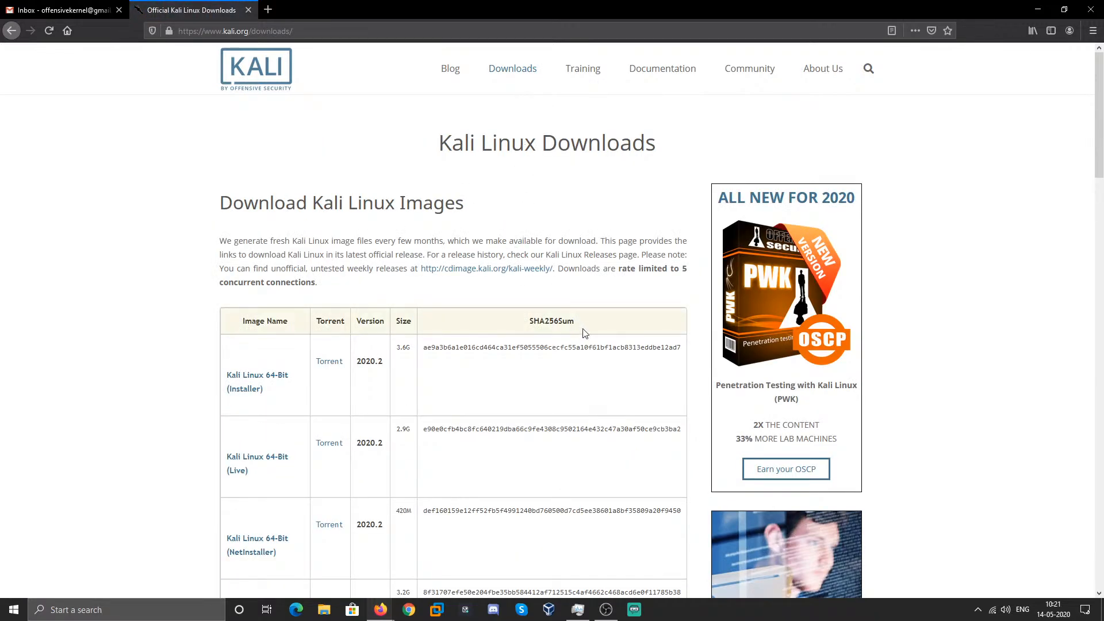
scroll(583, 331, down, 3)
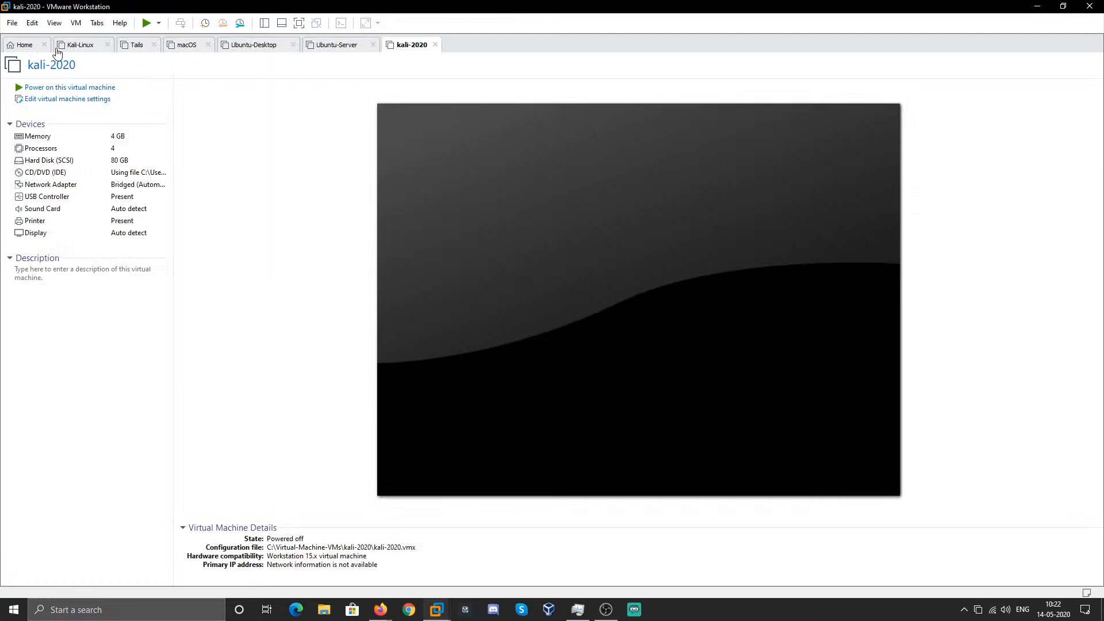
- Start a Custom (advanced) new virtual machine, keeping Workstation 15.x hardware compatibility
click(25, 48)
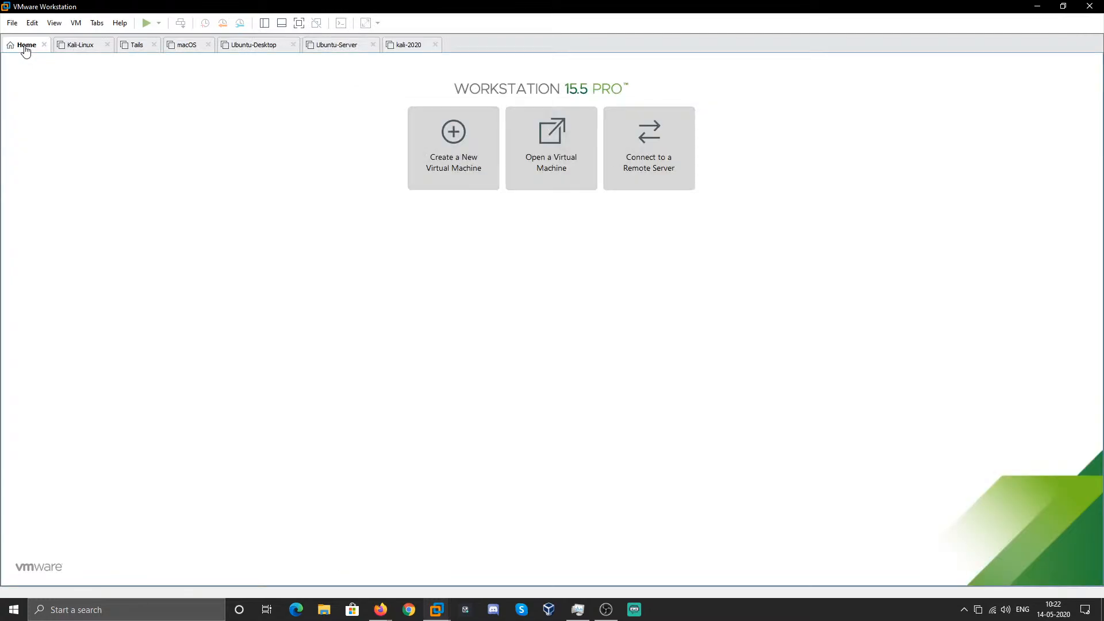
click(450, 178)
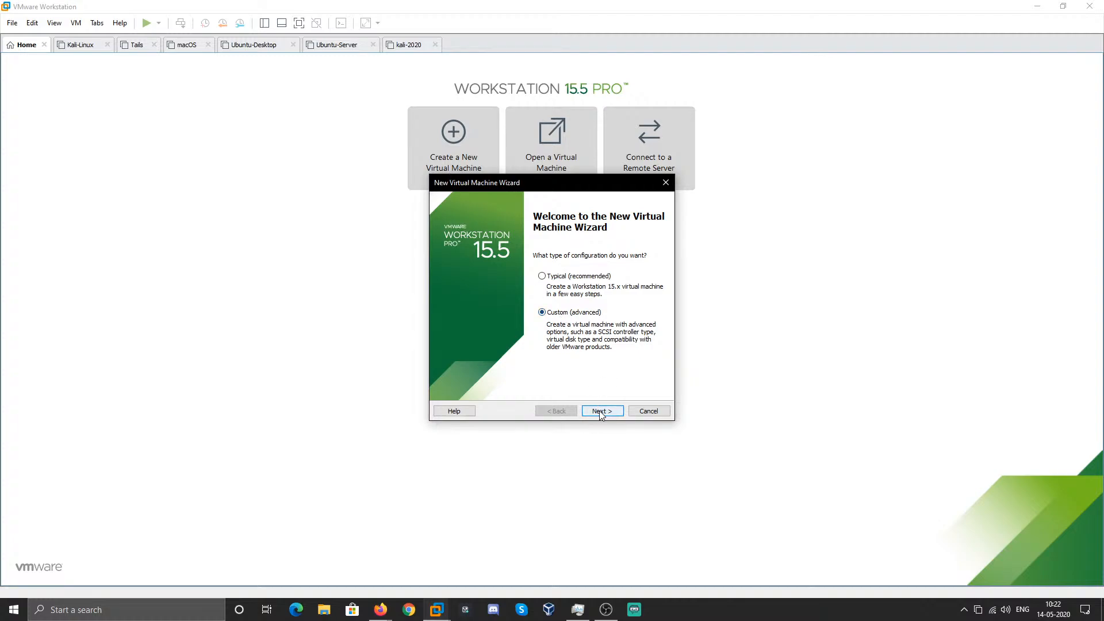
click(601, 412)
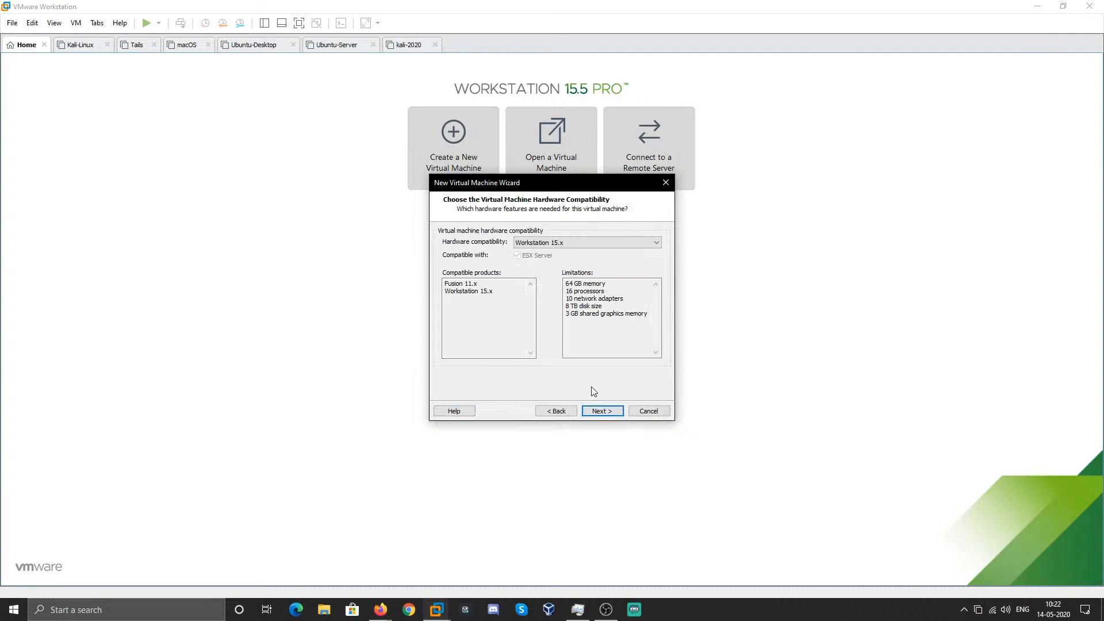
click(613, 414)
click(556, 411)
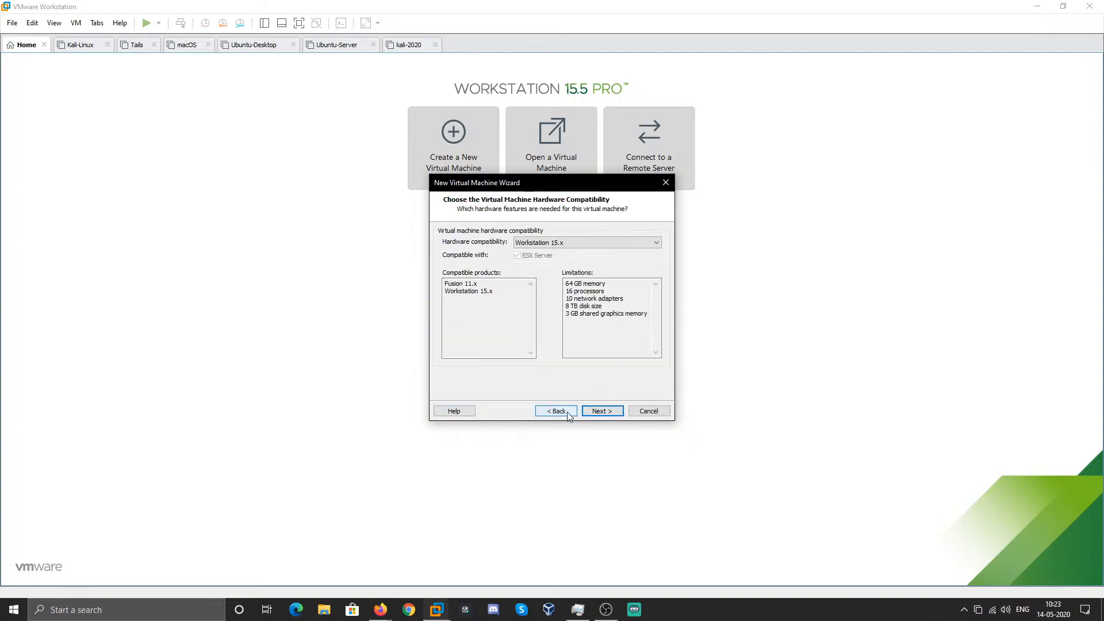
click(598, 244)
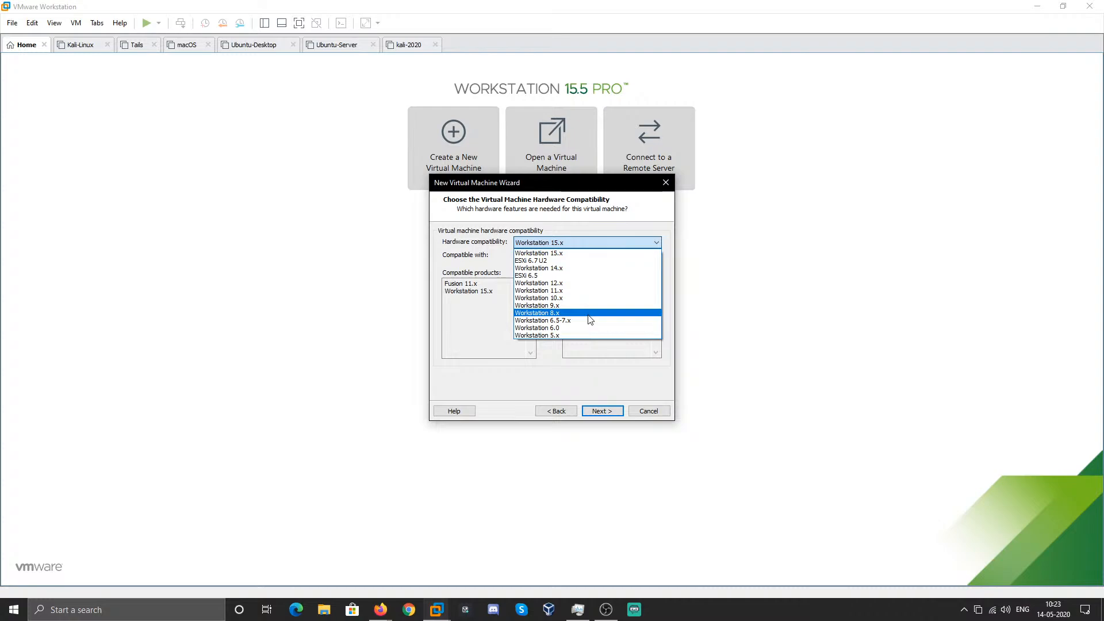
click(592, 255)
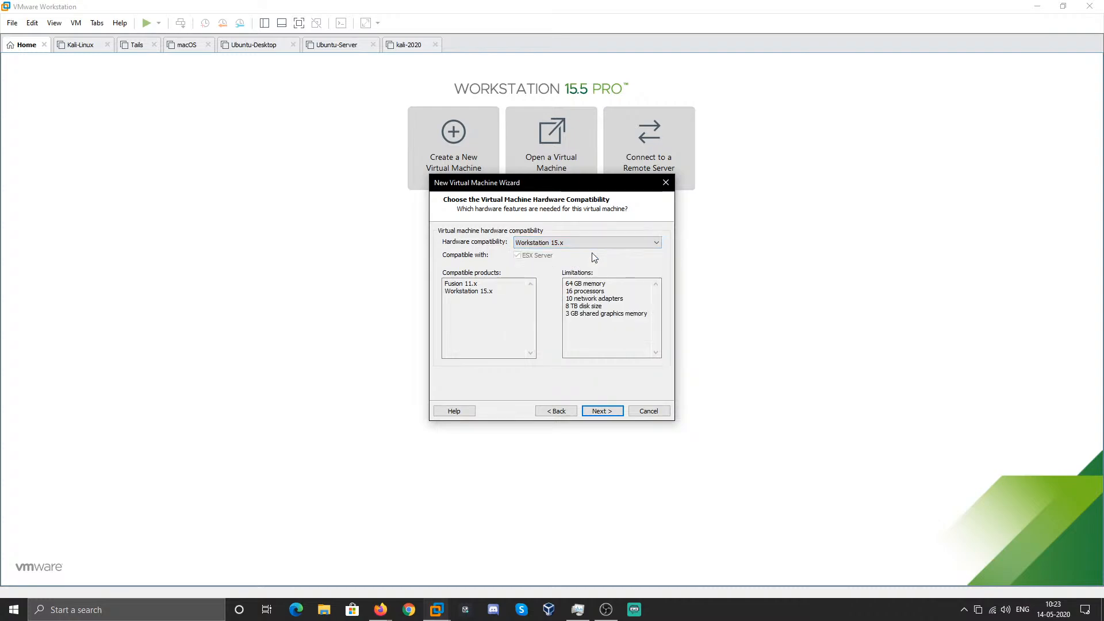
- Use kali-linux-2020.2-installer-amd64.iso from the Kali installer folder as the installer disc image
click(599, 412)
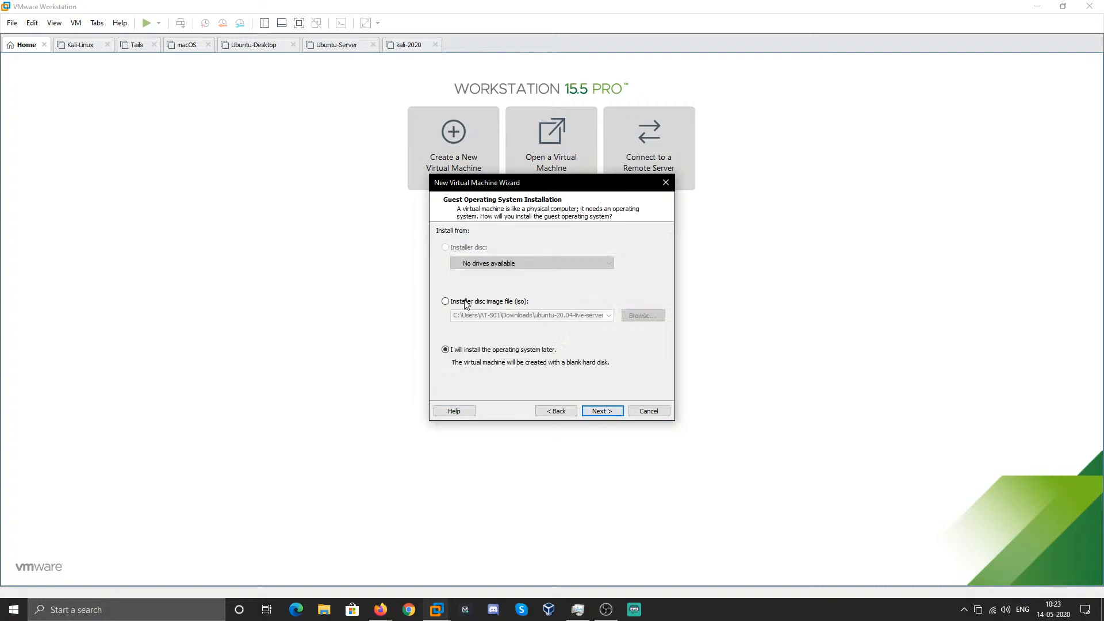
click(468, 305)
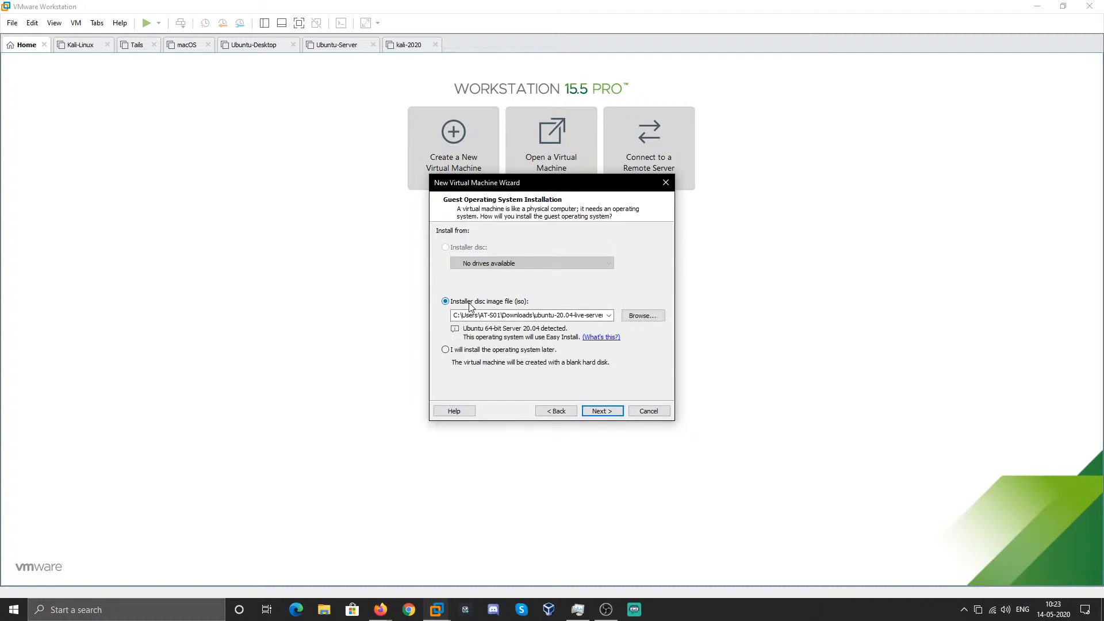
click(654, 318)
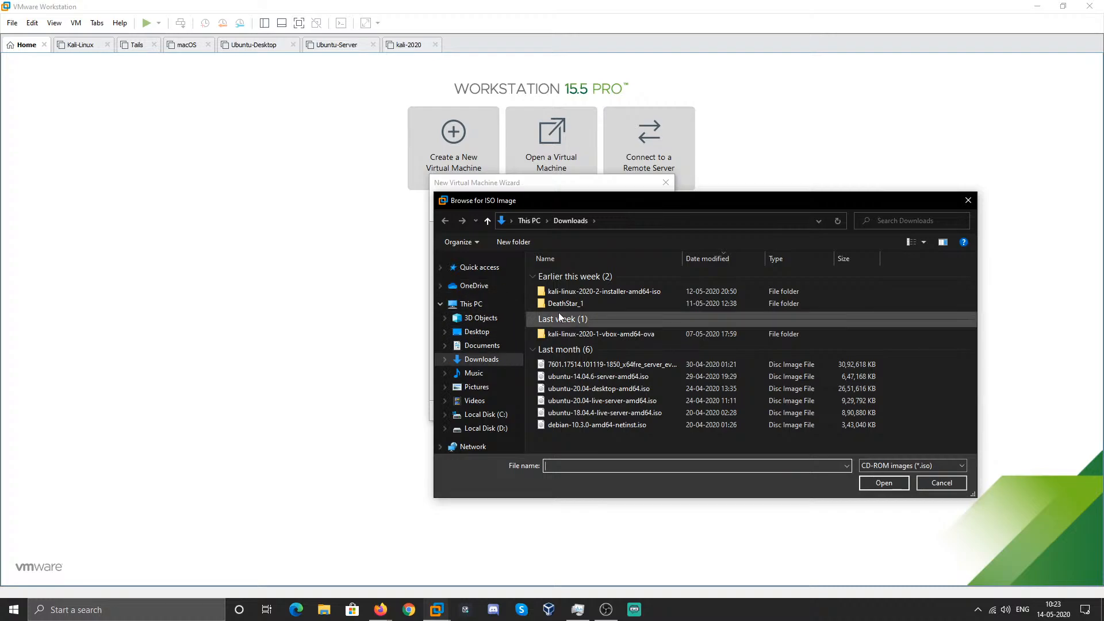
double_click(599, 291)
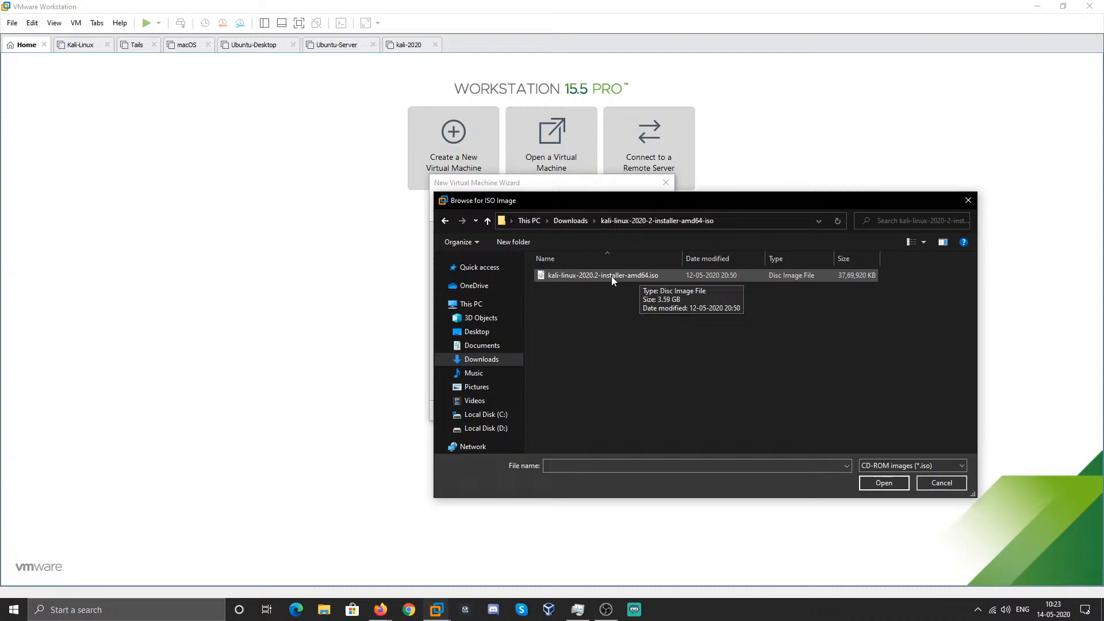
double_click(612, 276)
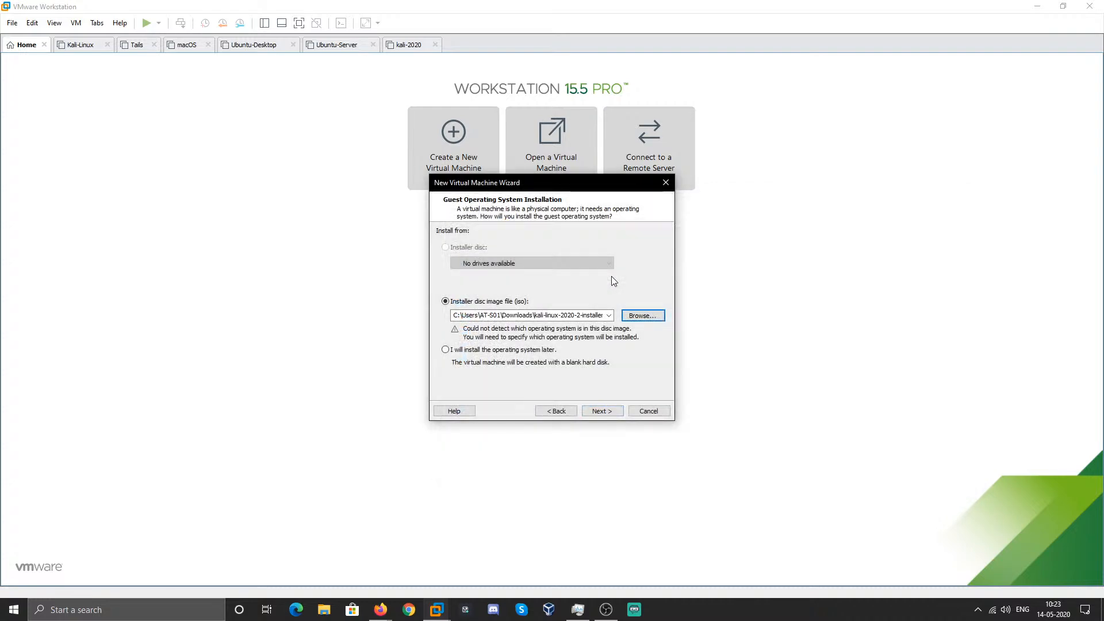
- Continue to the guest OS step with Linux chosen and browse the Version list
click(609, 413)
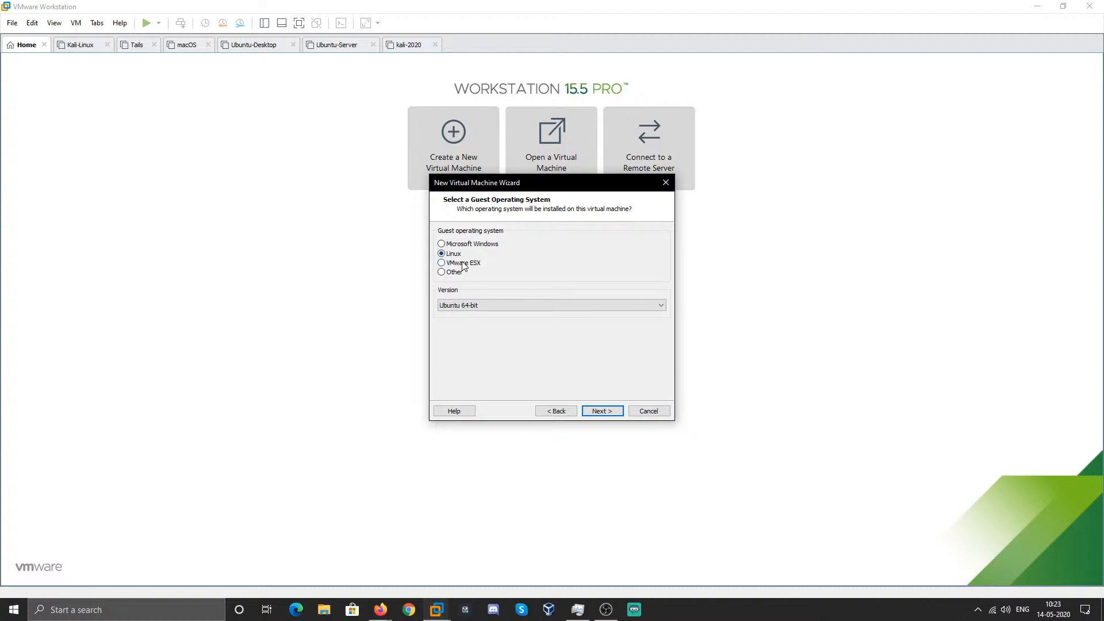
click(470, 303)
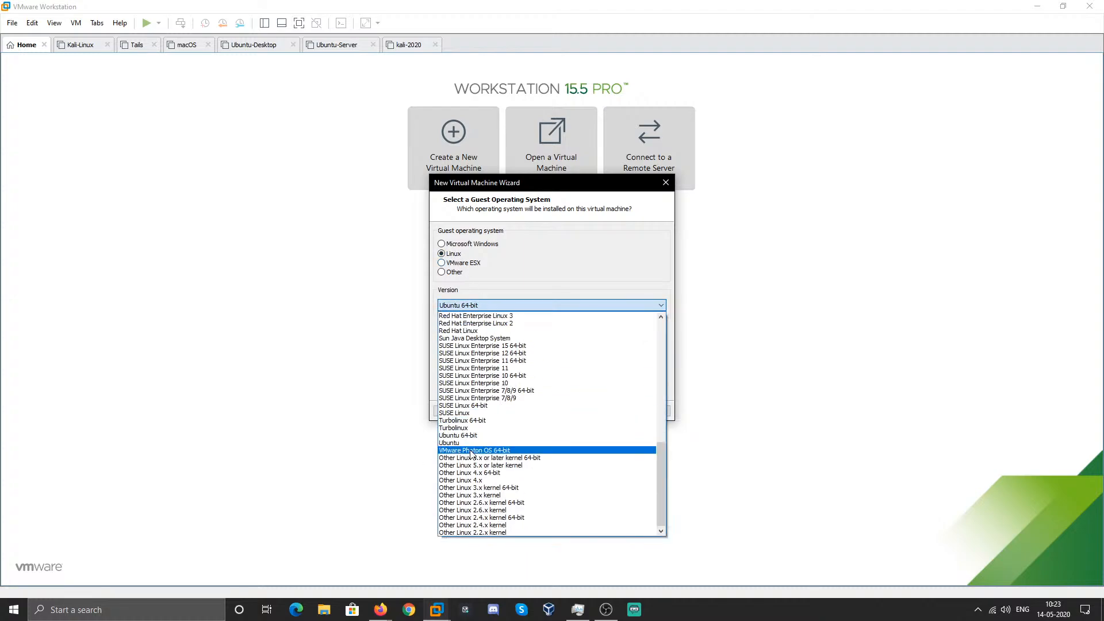
scroll(472, 454, up, 4)
scroll(472, 454, up, 10)
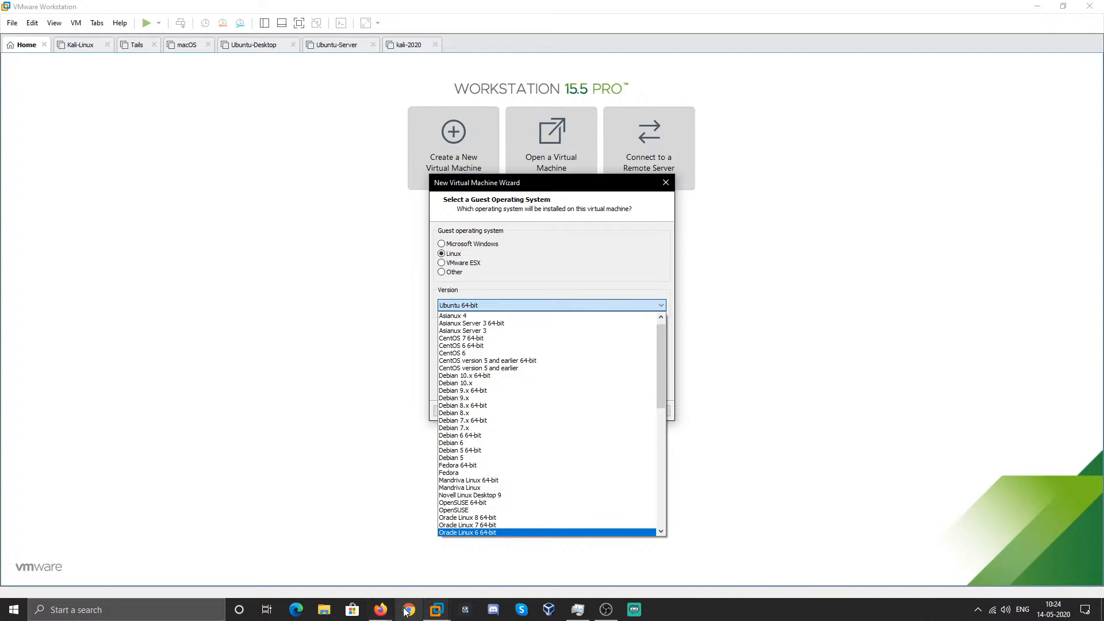
mouse_move(381, 610)
click(317, 562)
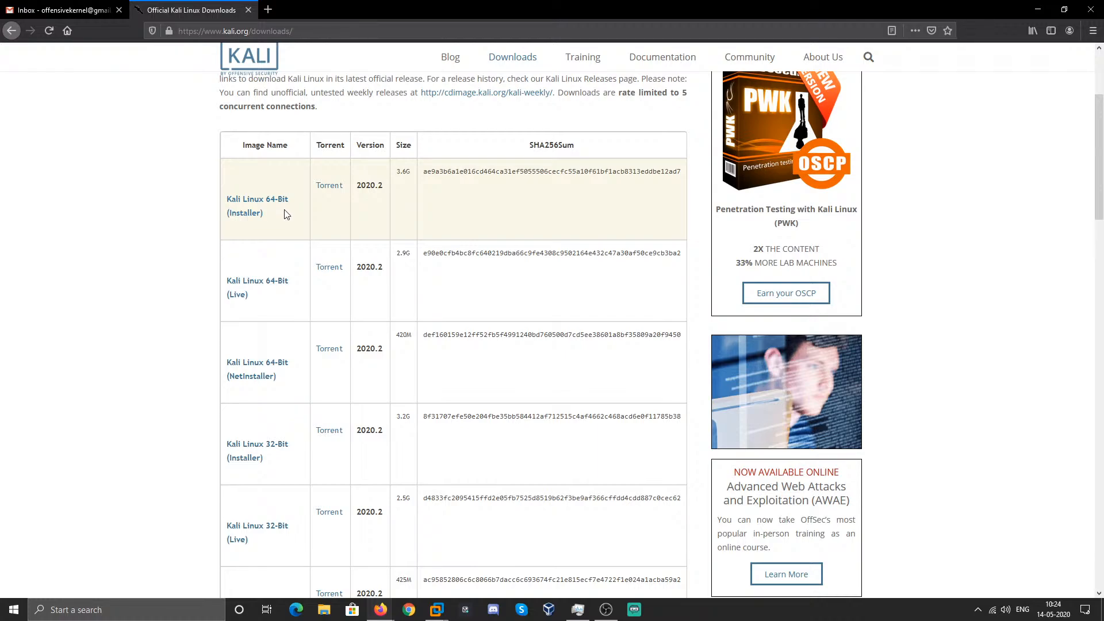
scroll(325, 377, down, 1)
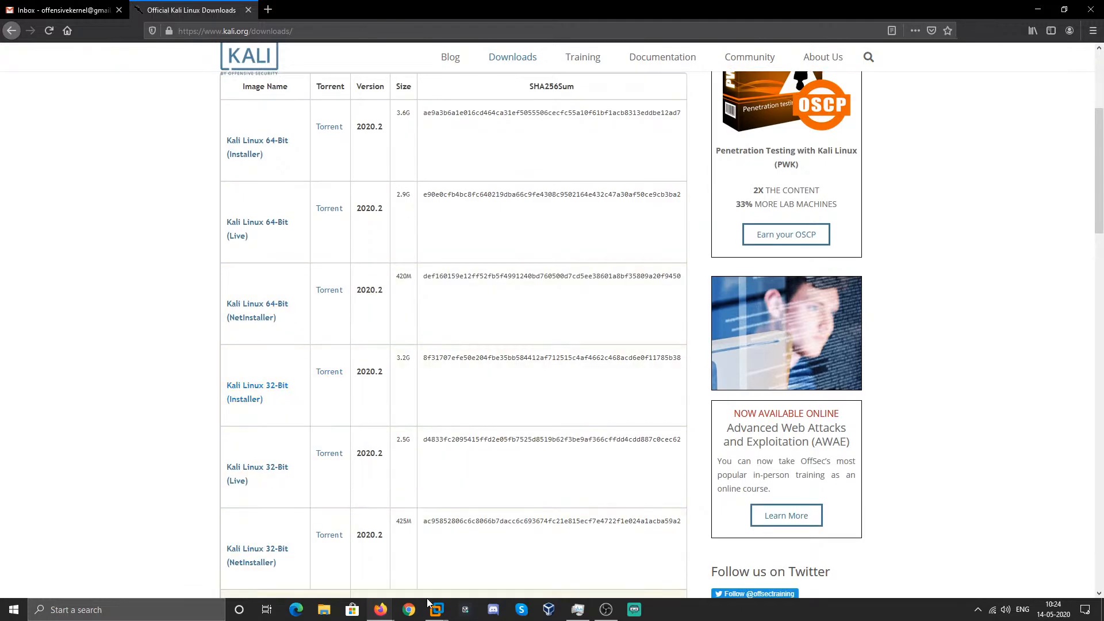
click(436, 610)
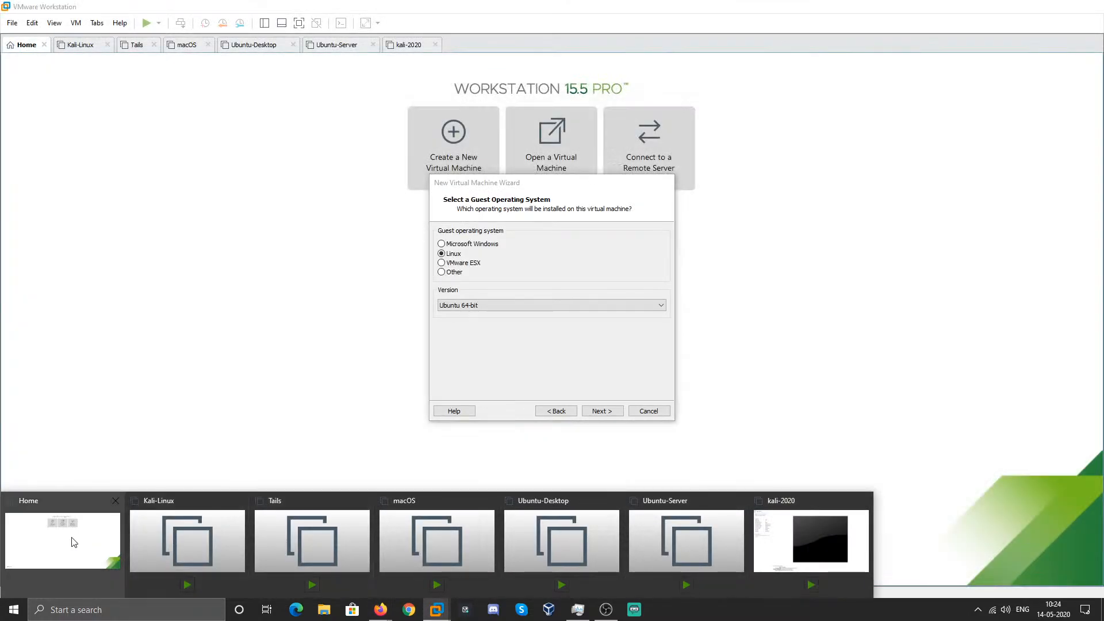
click(74, 542)
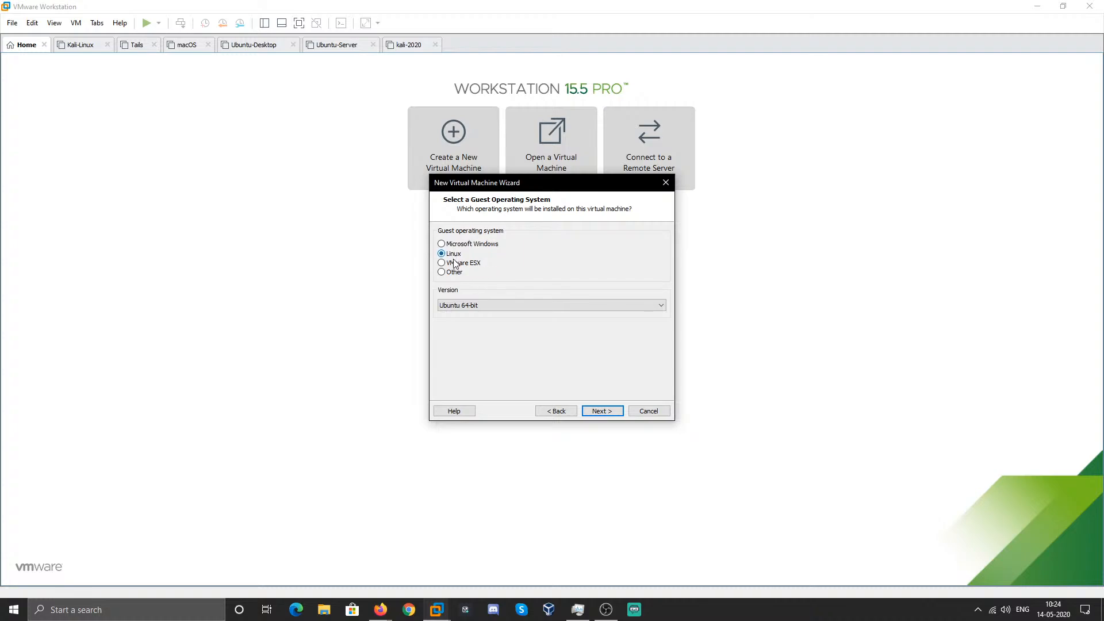
- Pick Debian 10.x 64-bit as the Linux version and continue to naming
click(517, 305)
scroll(518, 424, up, 9)
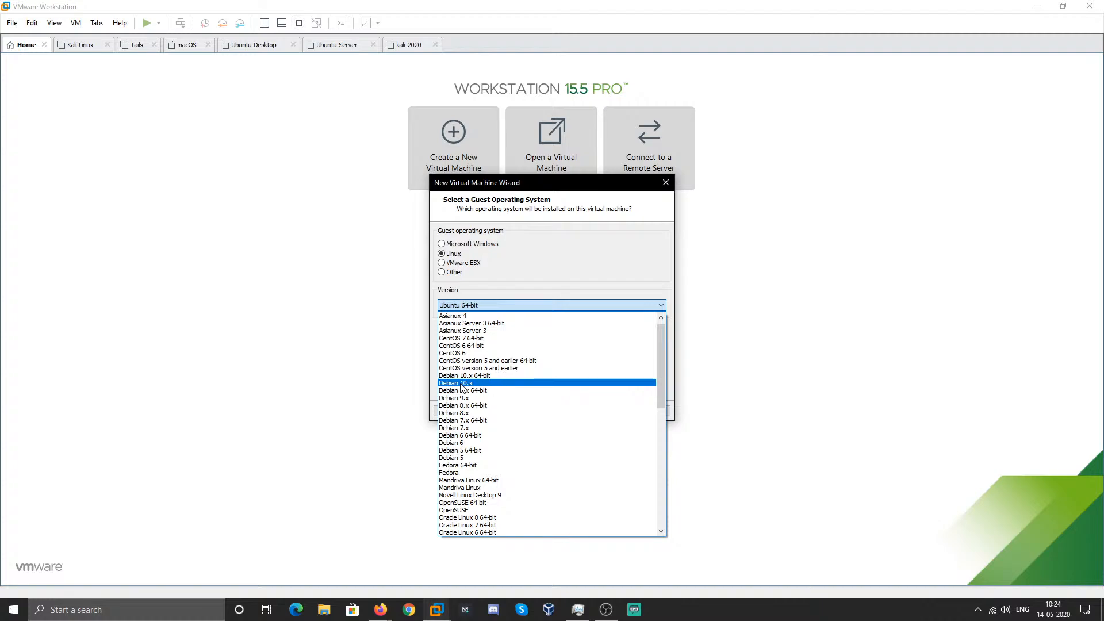
click(492, 376)
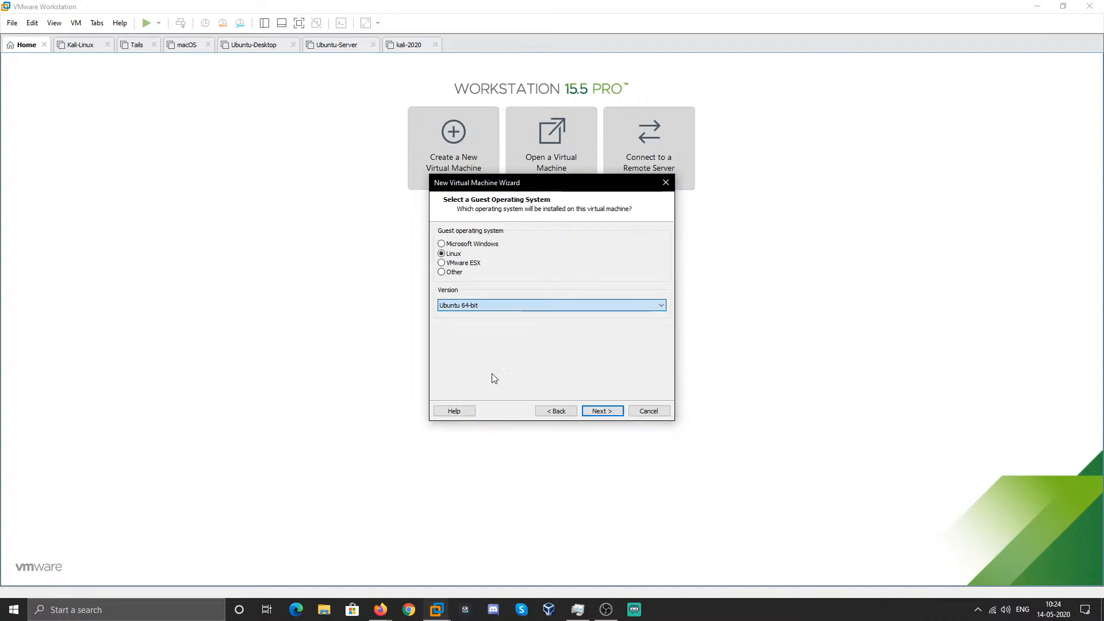
click(598, 411)
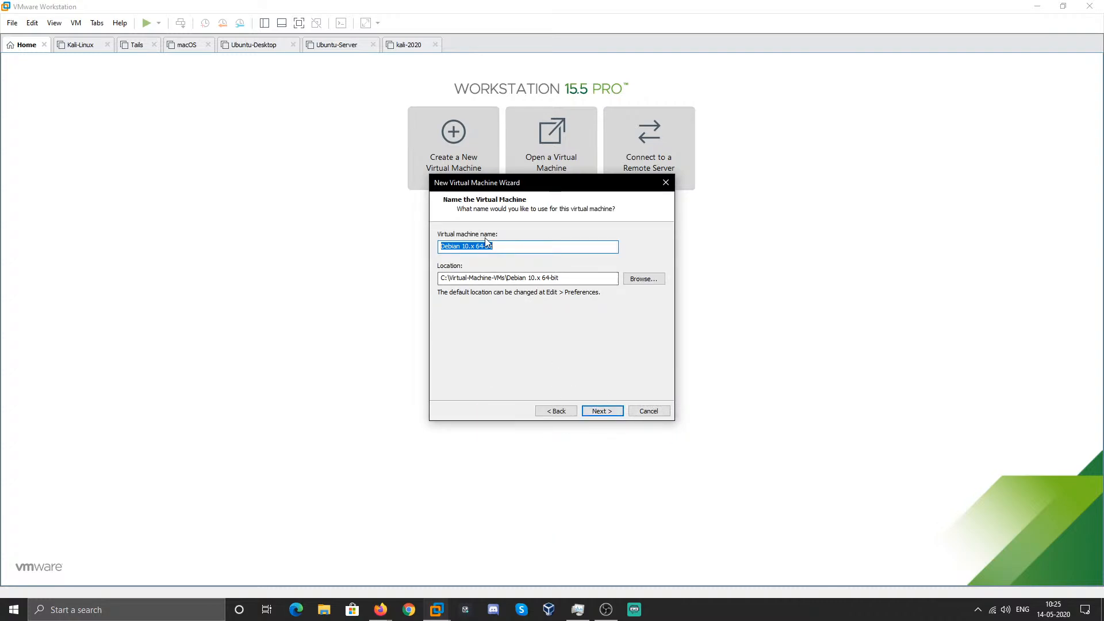
- Name the virtual machine kali_2020 and proceed to processor configuration
text(kalii2020)
click(452, 246)
text(_)
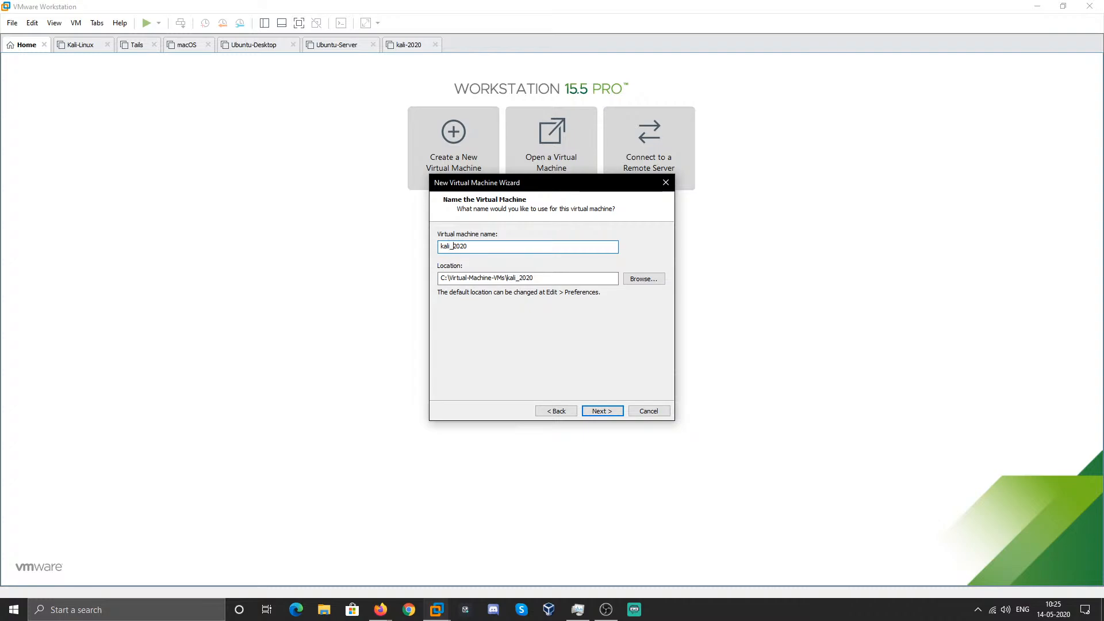
key(Return)
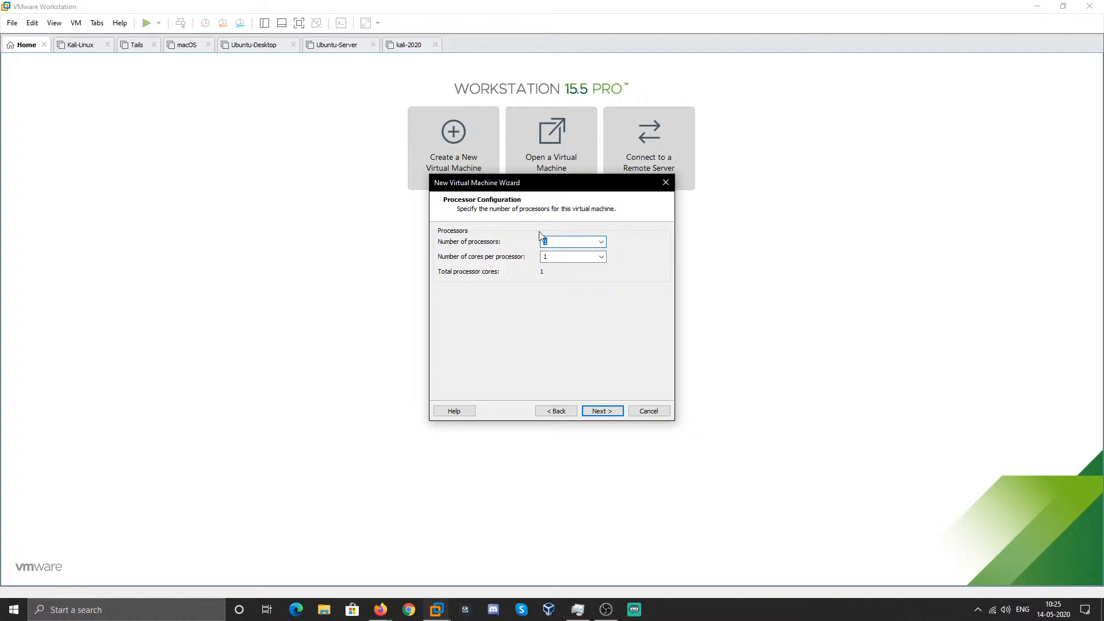
- Try 2 processors with 2 cores each, then return to a single processor
click(601, 243)
click(601, 244)
click(602, 244)
click(574, 259)
click(601, 256)
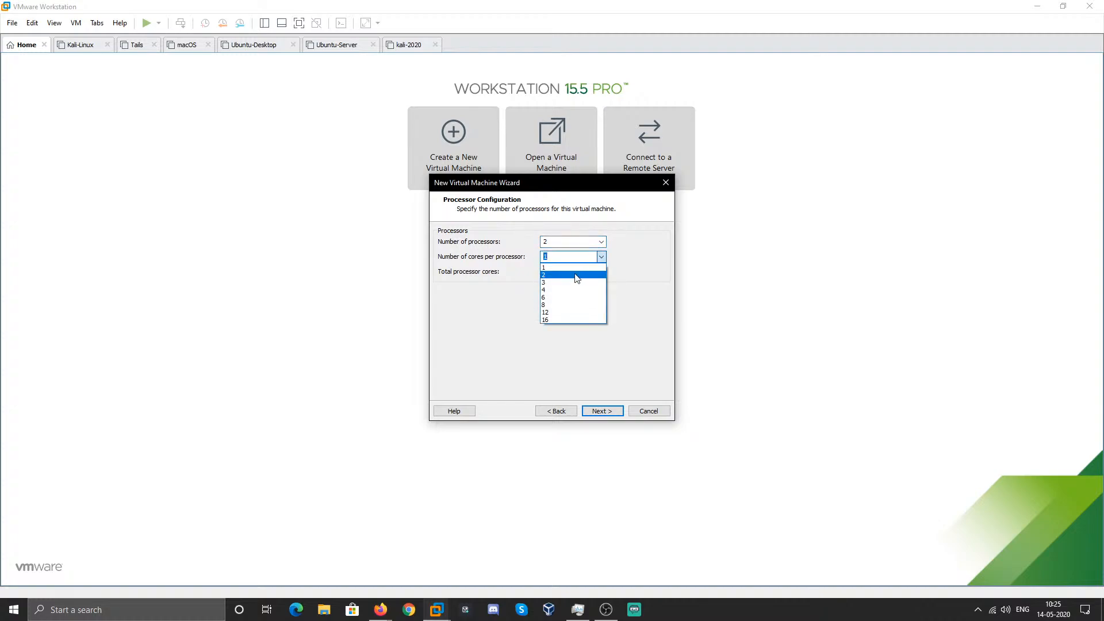
click(575, 274)
click(601, 241)
click(593, 254)
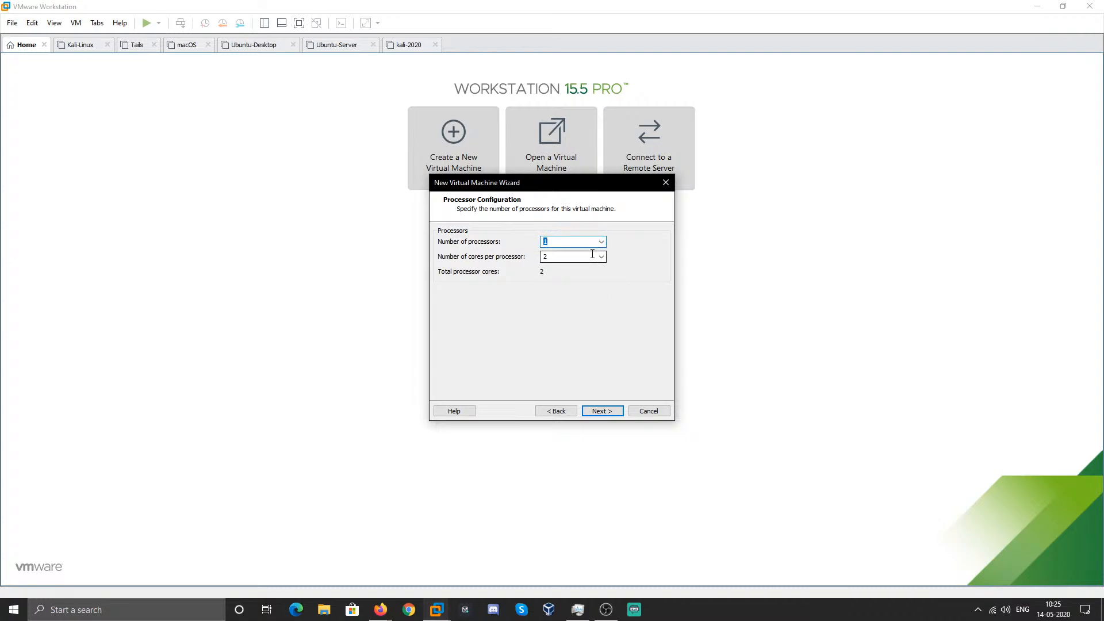
- Set 8 cores per processor and give the VM 8192 MB of memory
click(600, 257)
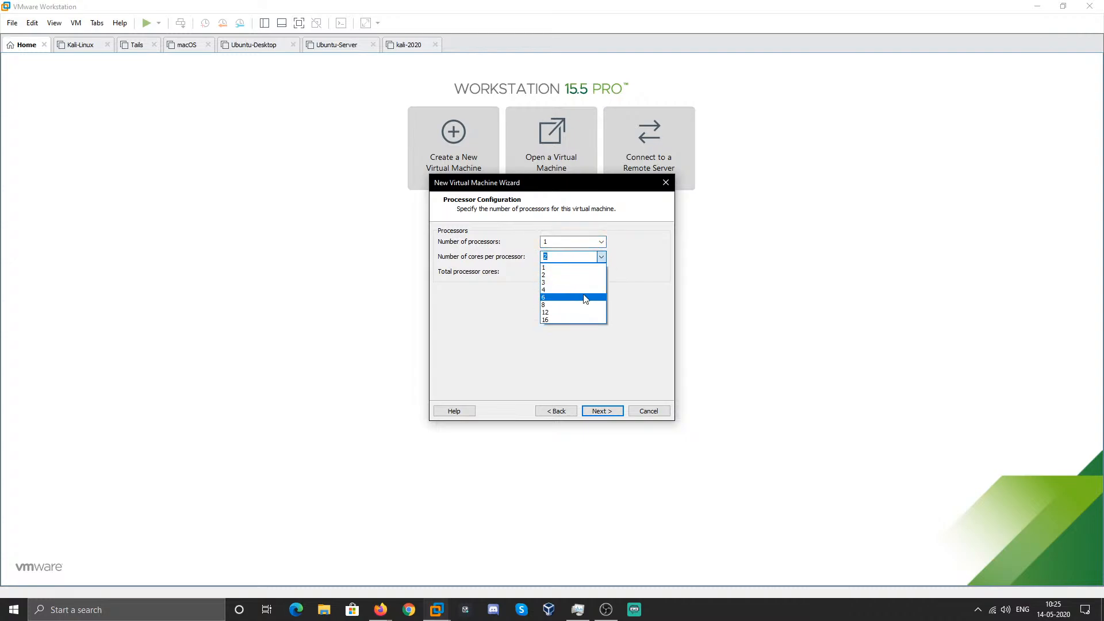
click(585, 289)
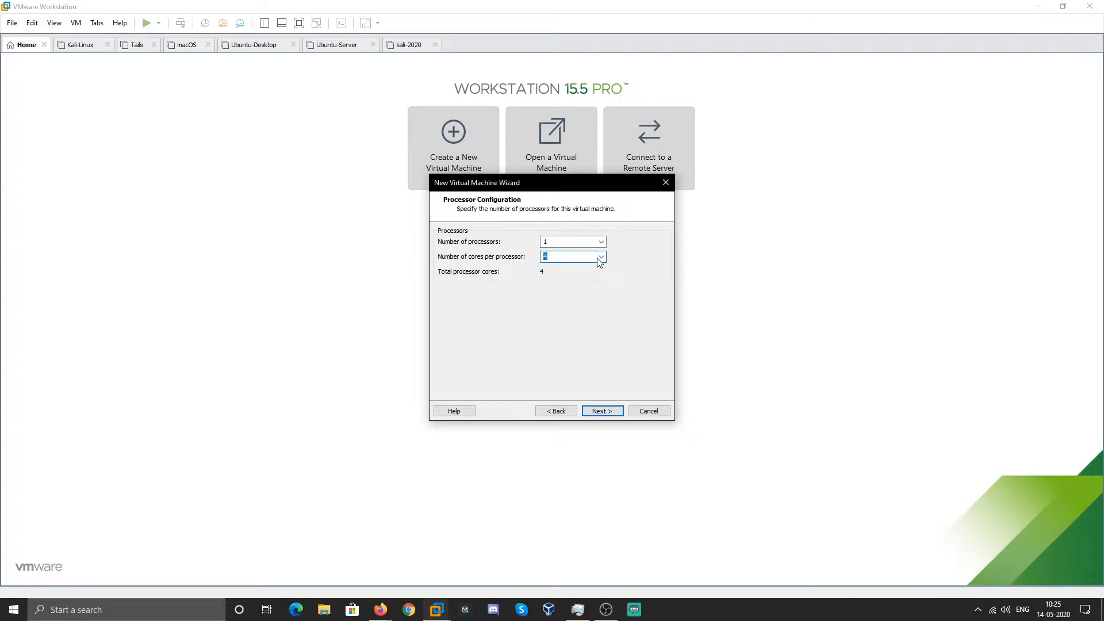
click(601, 257)
click(572, 304)
click(598, 412)
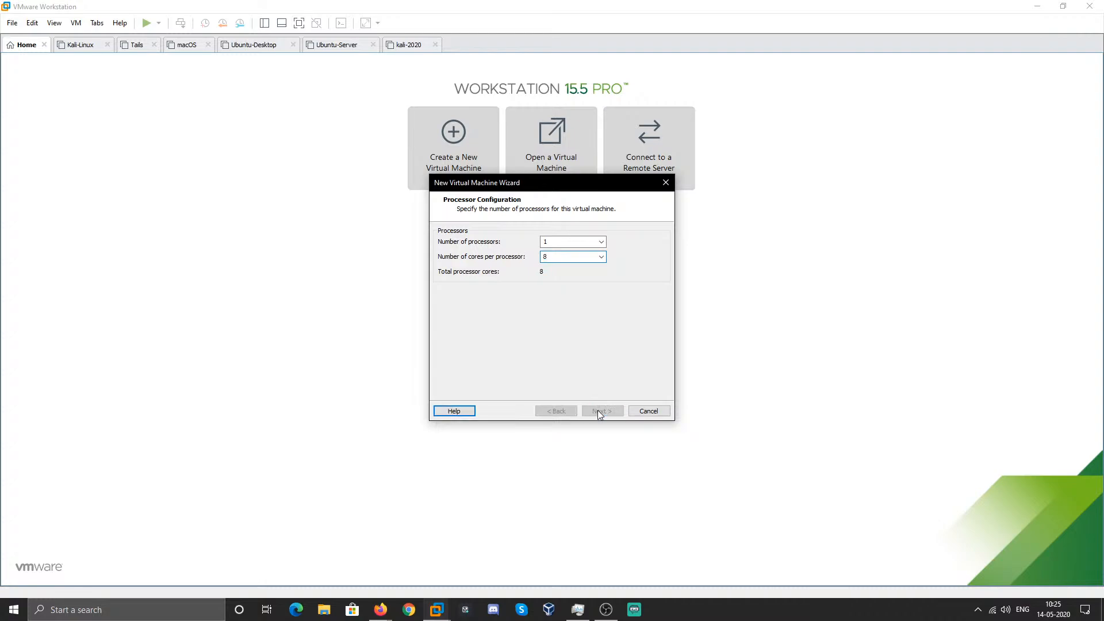
click(451, 278)
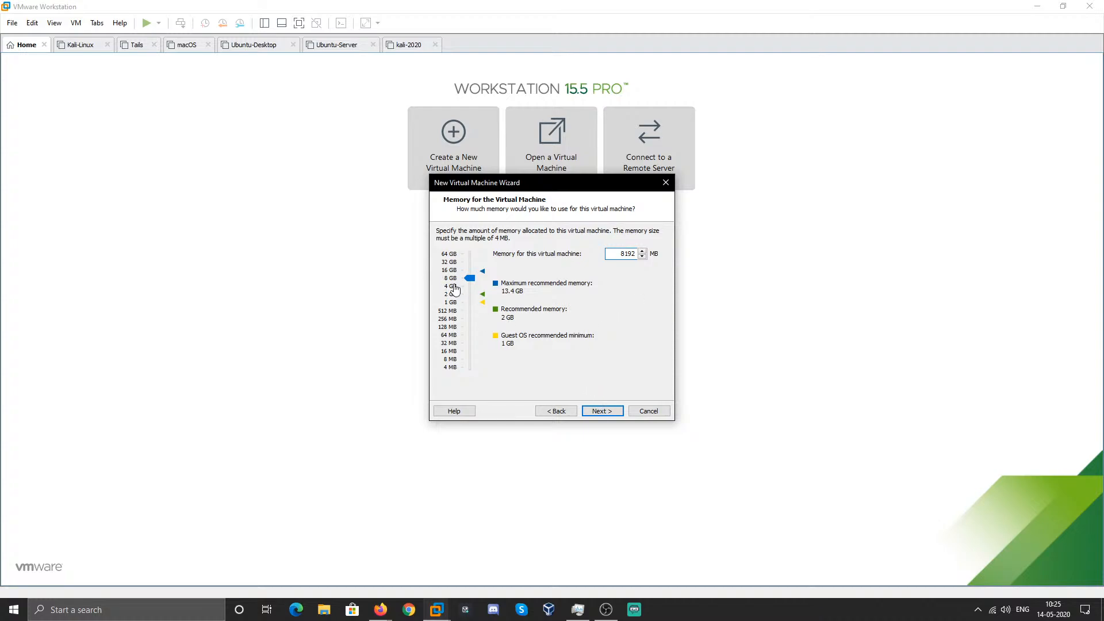
- Lower the VM's memory to 4096 MB and continue to Network Type
click(451, 287)
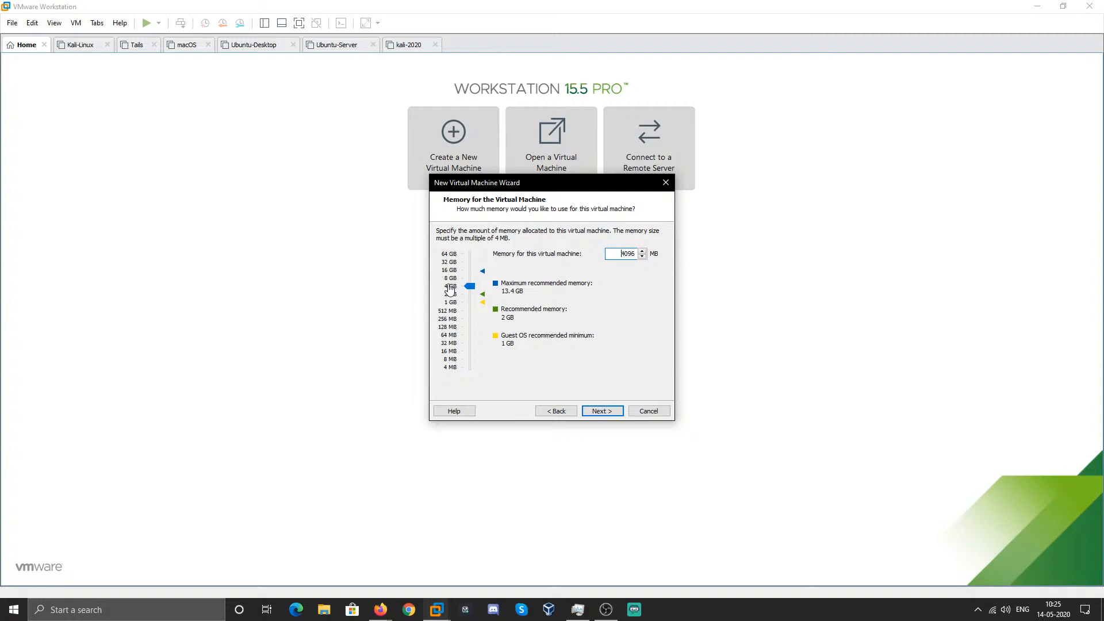
click(595, 411)
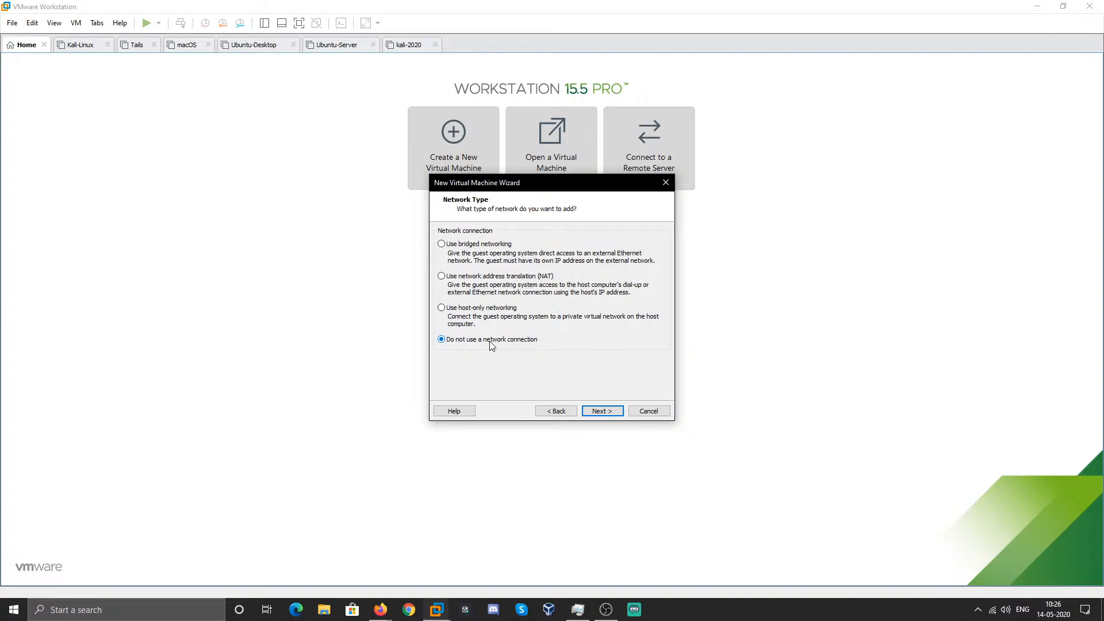
- Keep no network connection, accept the LSI Logic controller and default disk type, and create a new virtual disk
click(602, 416)
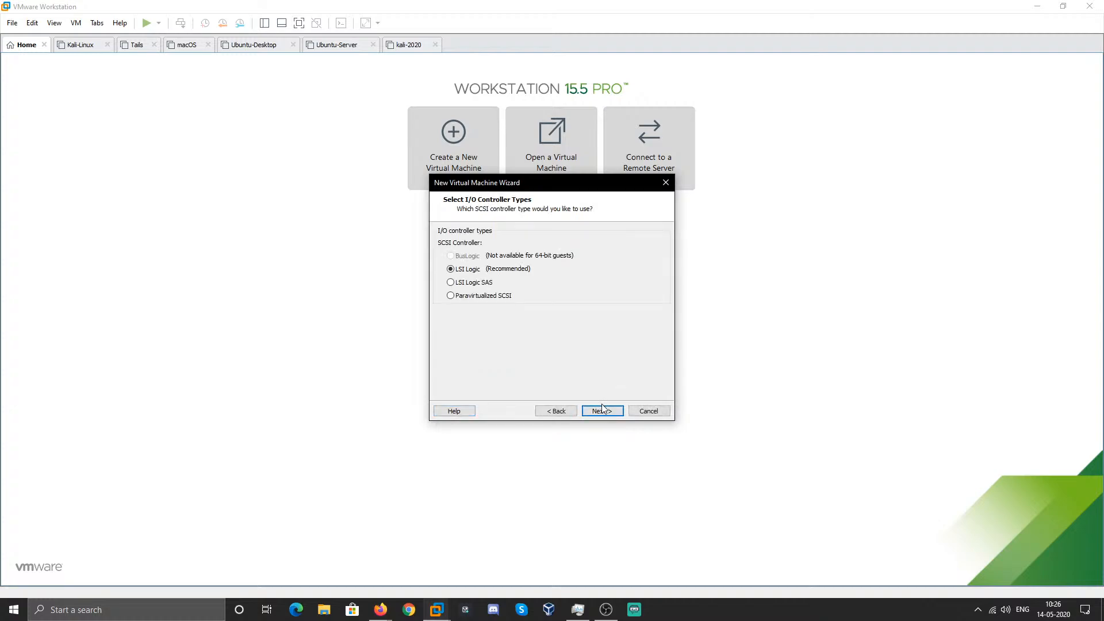
click(608, 412)
click(608, 411)
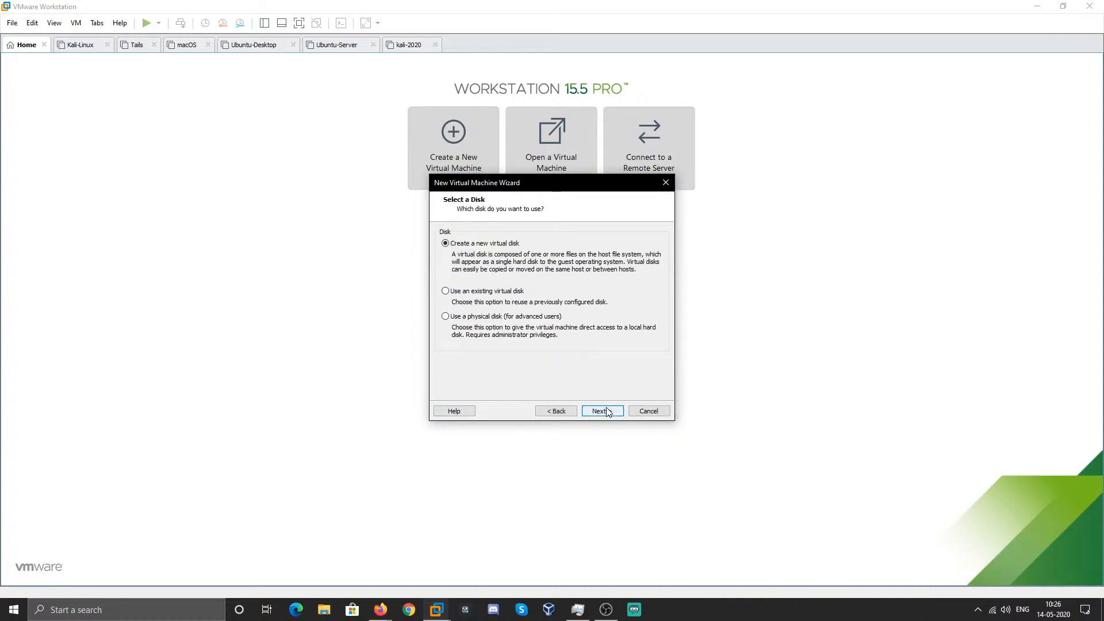
click(607, 412)
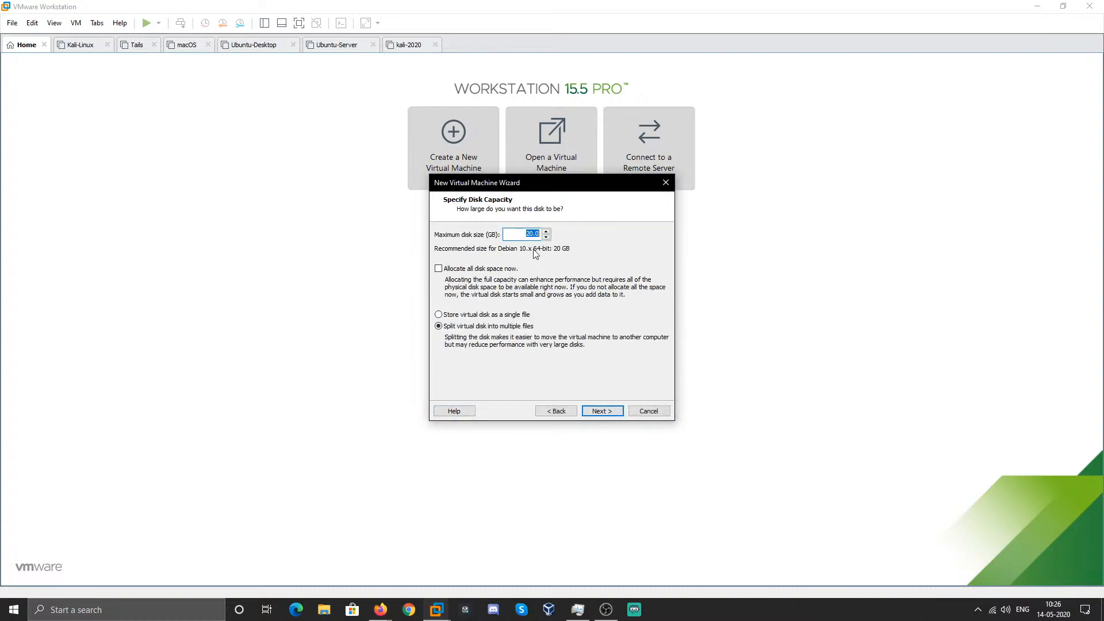
- Set the maximum disk size to 80 GB
click(517, 236)
double_click(532, 234)
text(80)
- Finish the wizard with the kali_2020.vmdk disk file, then power on kali_2020 and focus its screen
click(600, 411)
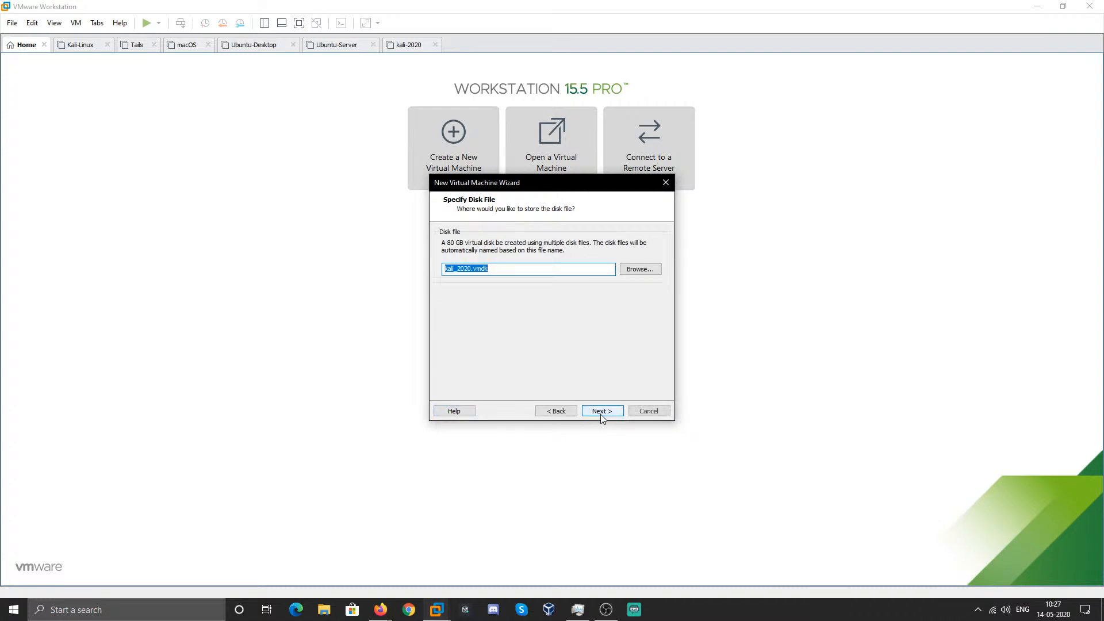
click(600, 413)
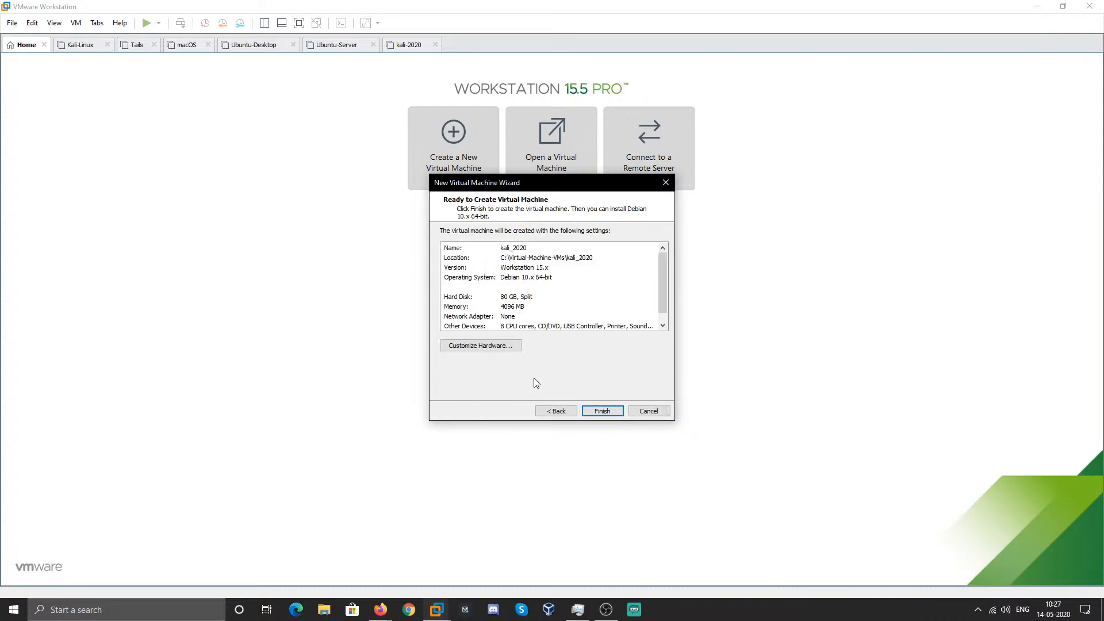
click(602, 411)
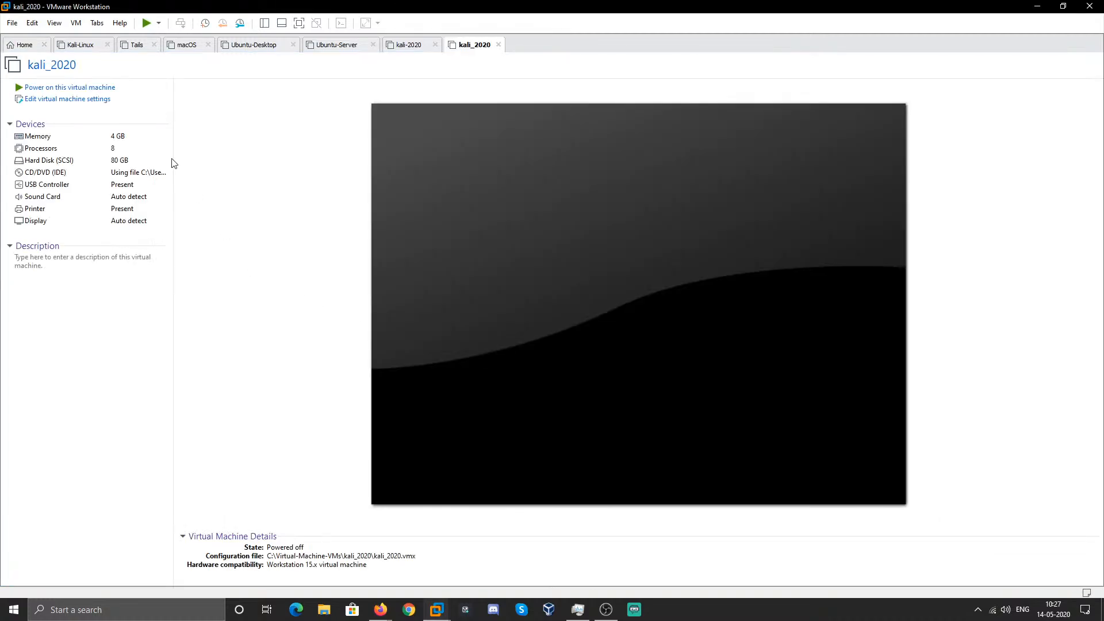
click(105, 88)
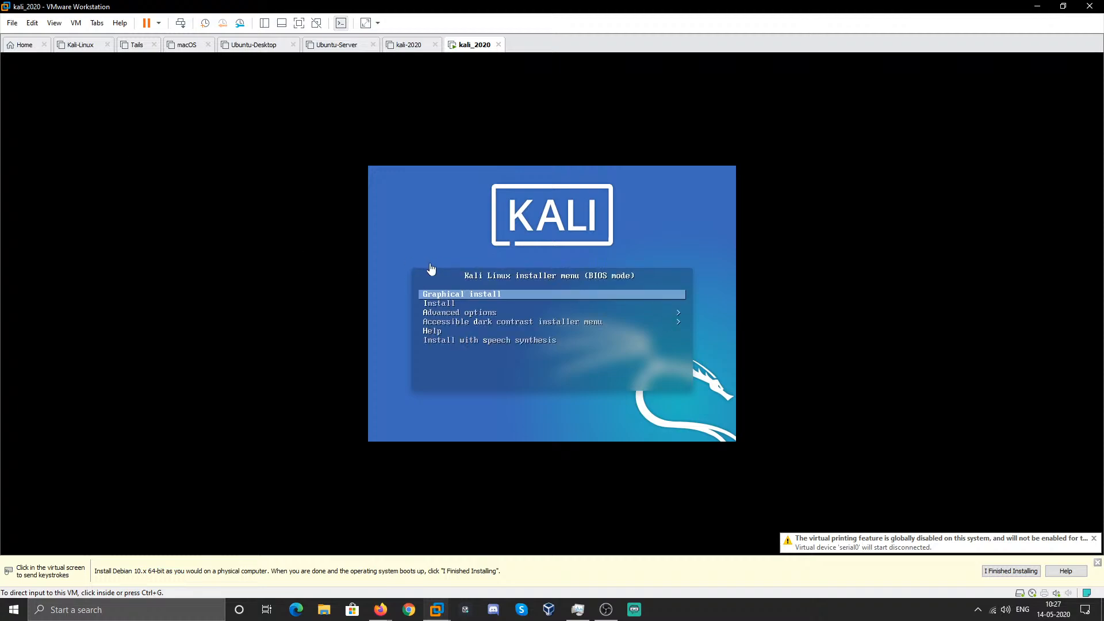
click(465, 343)
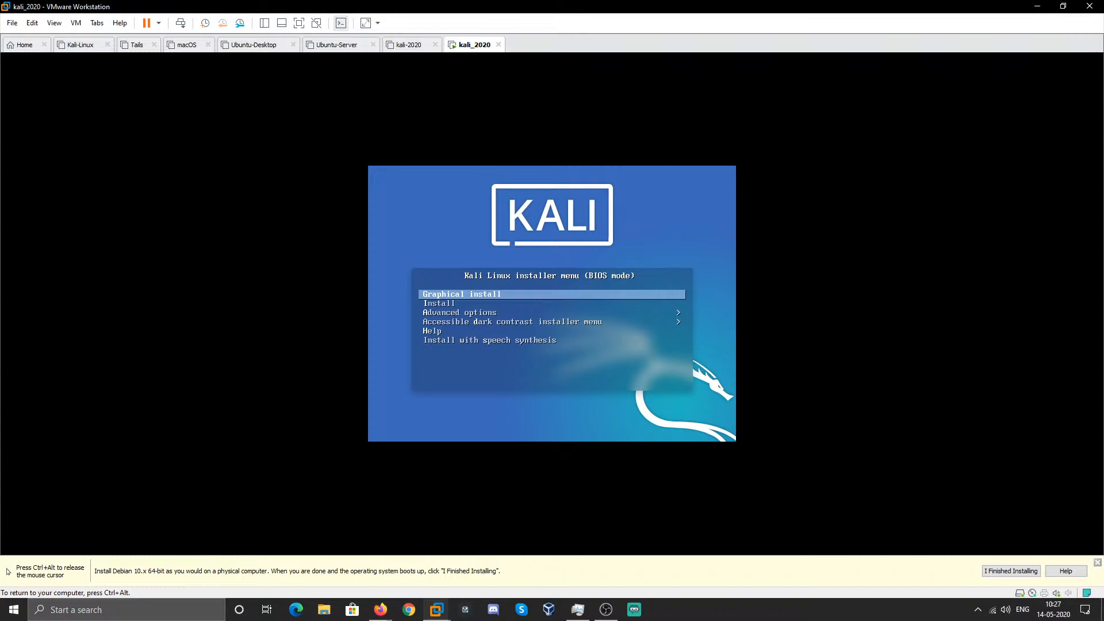
- Launch Graphical install, release input with Ctrl+Alt, and close the installation hint bar
key(Return)
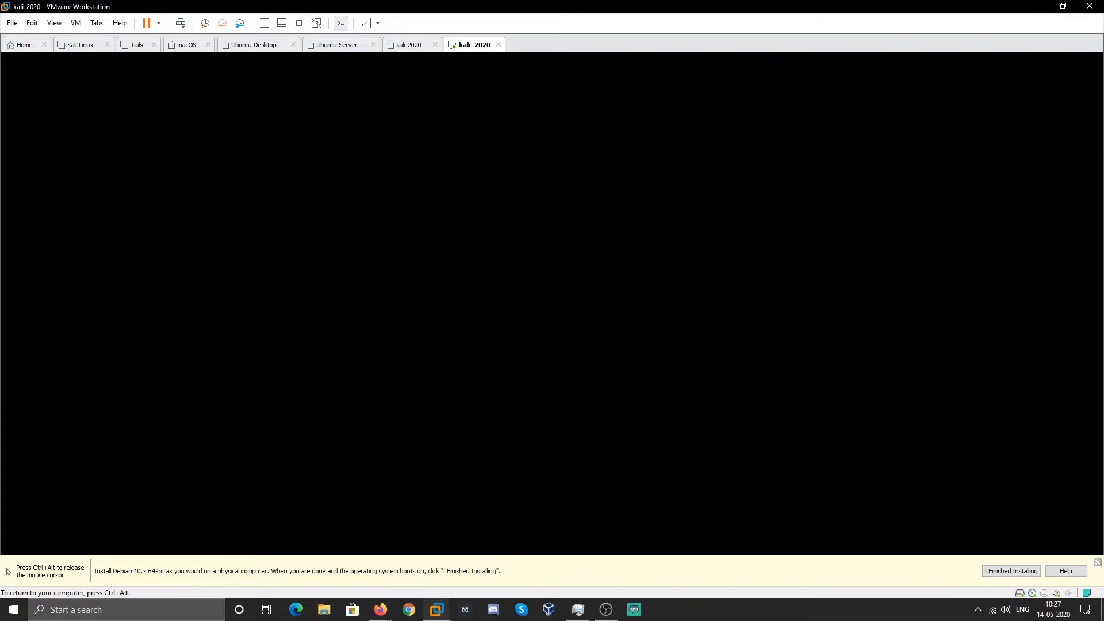
key(ctrl+alt)
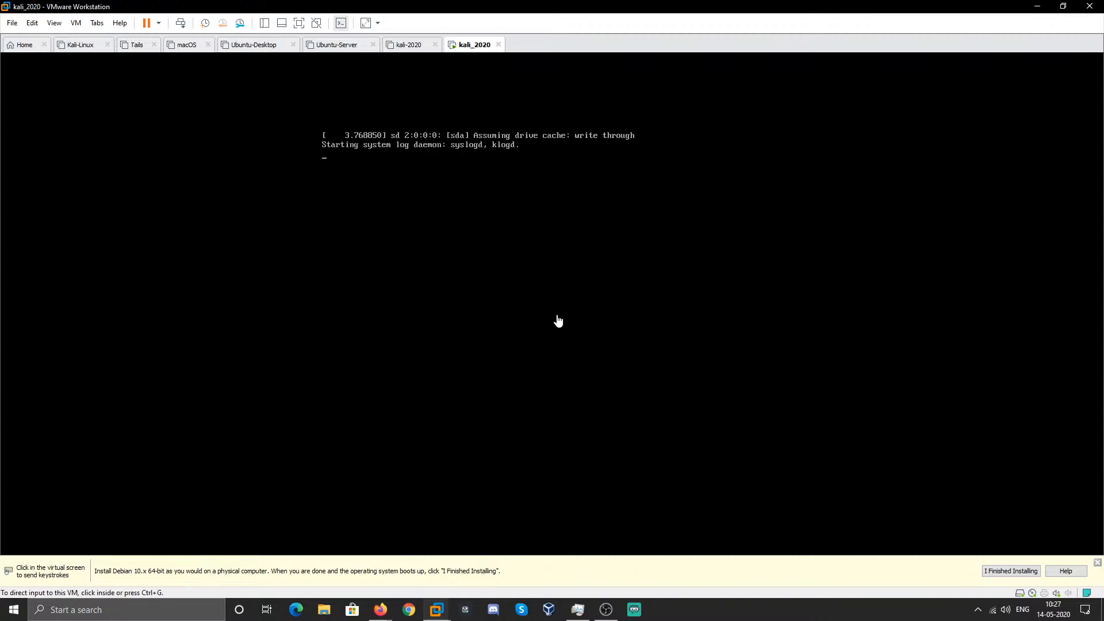
click(1097, 562)
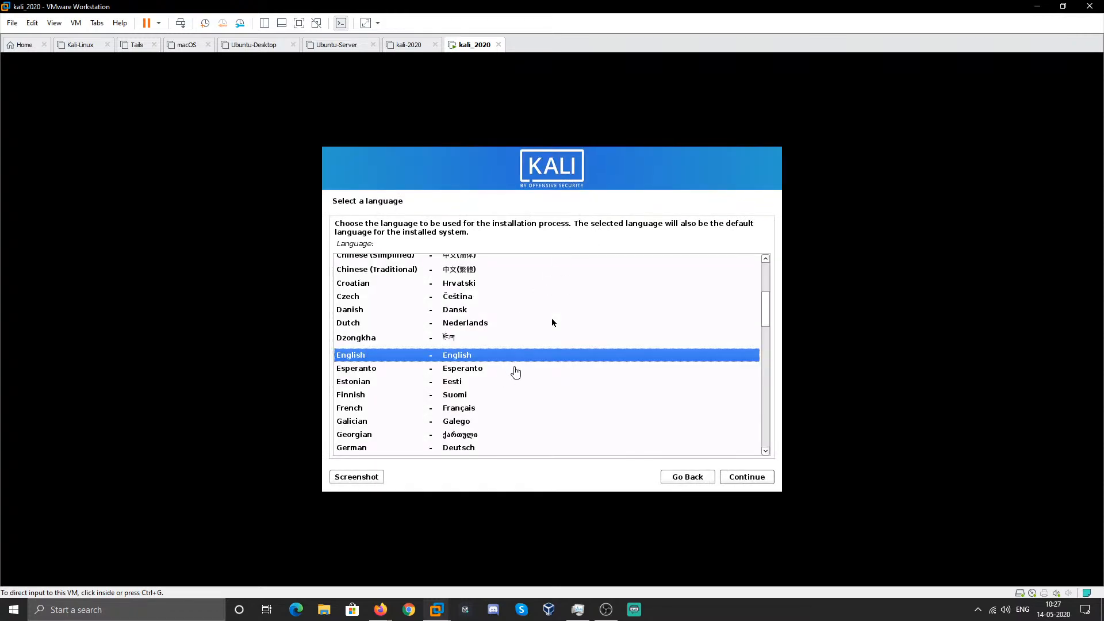
- Keep English as the installer language and choose India as the location
click(552, 322)
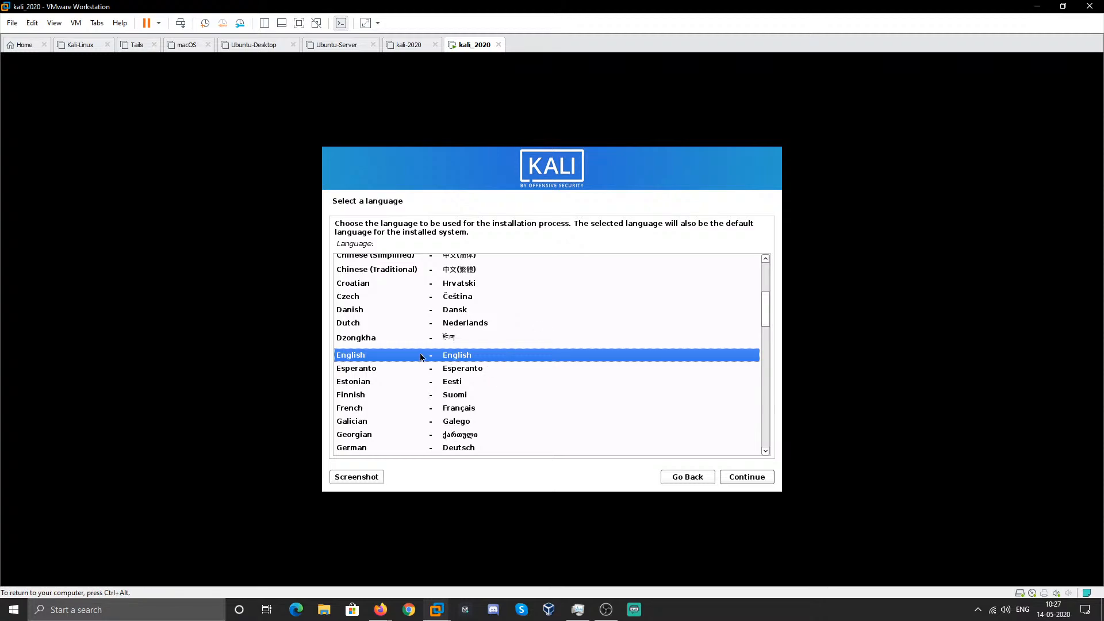
click(748, 477)
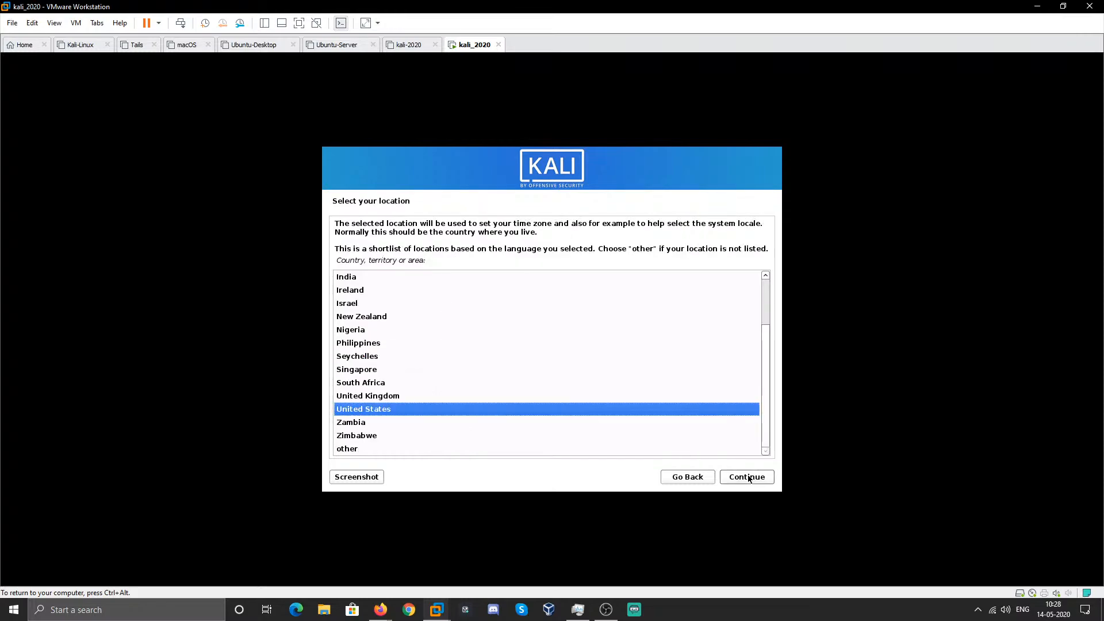
click(424, 278)
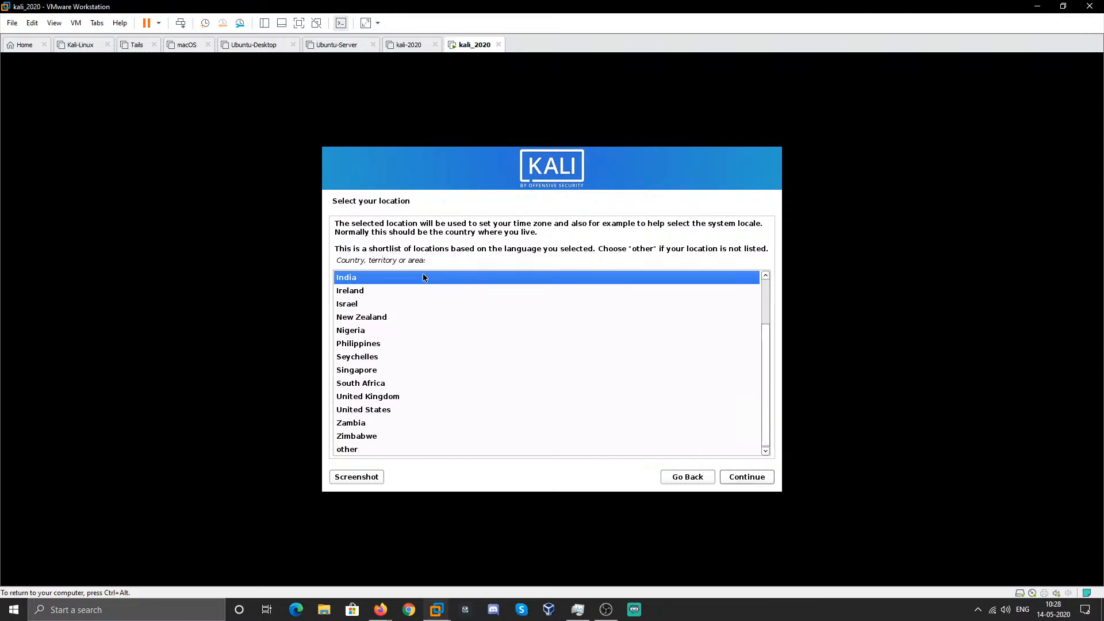
click(745, 480)
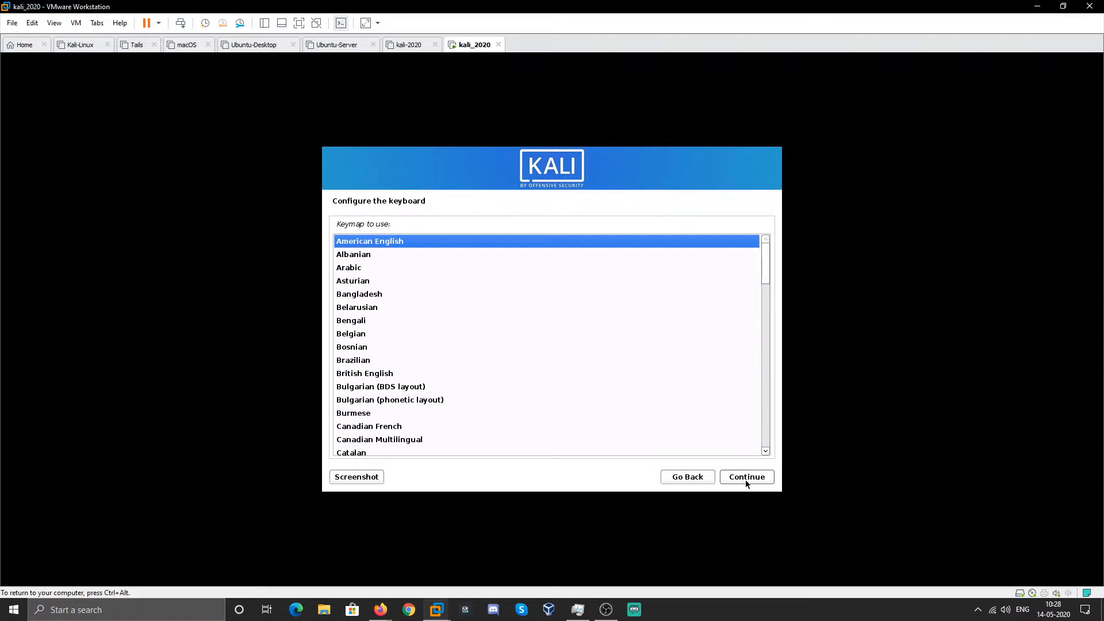
- Accept the American English keymap and continue without an ethernet card driver
click(745, 477)
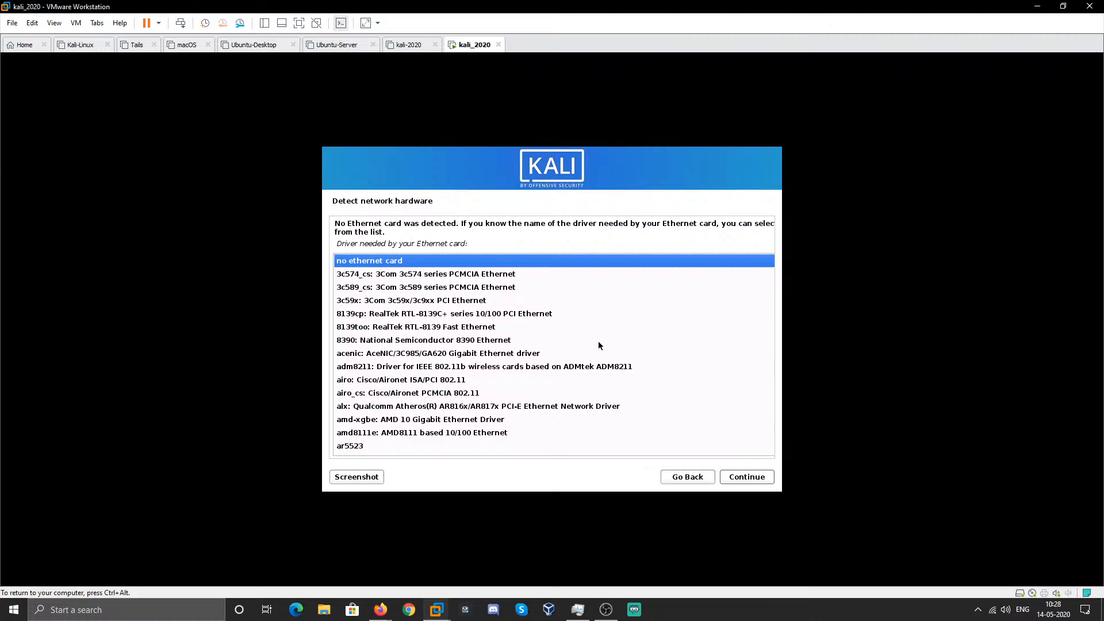
click(753, 477)
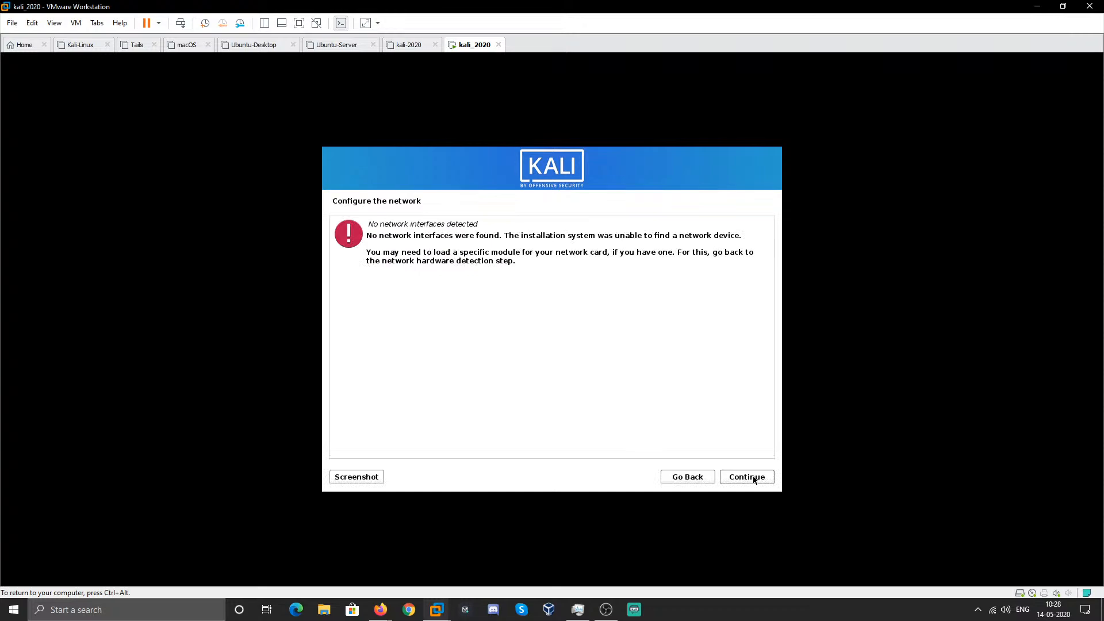
- Dismiss the no-network warning and set the hostname to kali
click(747, 477)
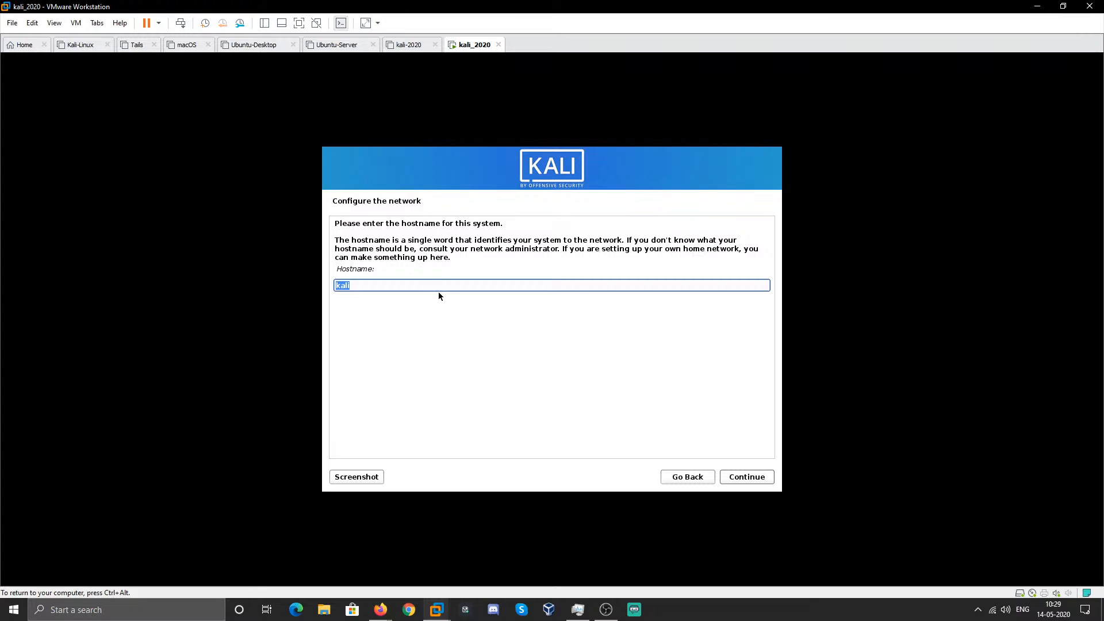
click(418, 284)
key(ctrl+a)
text(AT-S01)
key(BackSpace)
key(BackSpace)
key(BackSpace)
key(BackSpace)
key(BackSpace)
key(BackSpace)
text(kali)
click(731, 481)
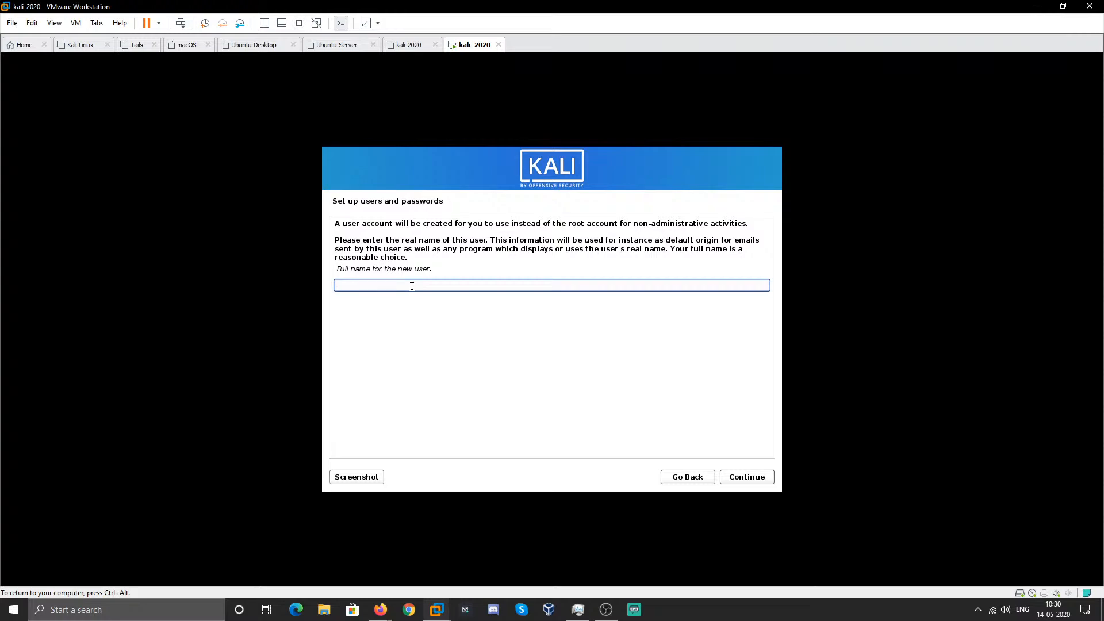
- Enter the new user's full name and accept the suggested username
text(offensive)
key(Return)
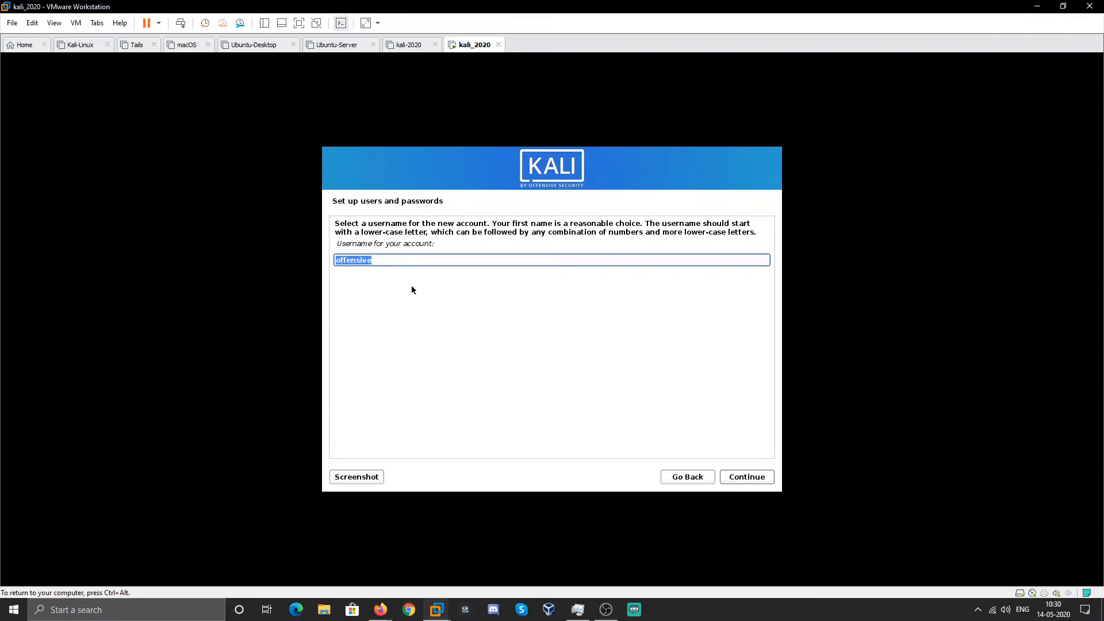
key(Return)
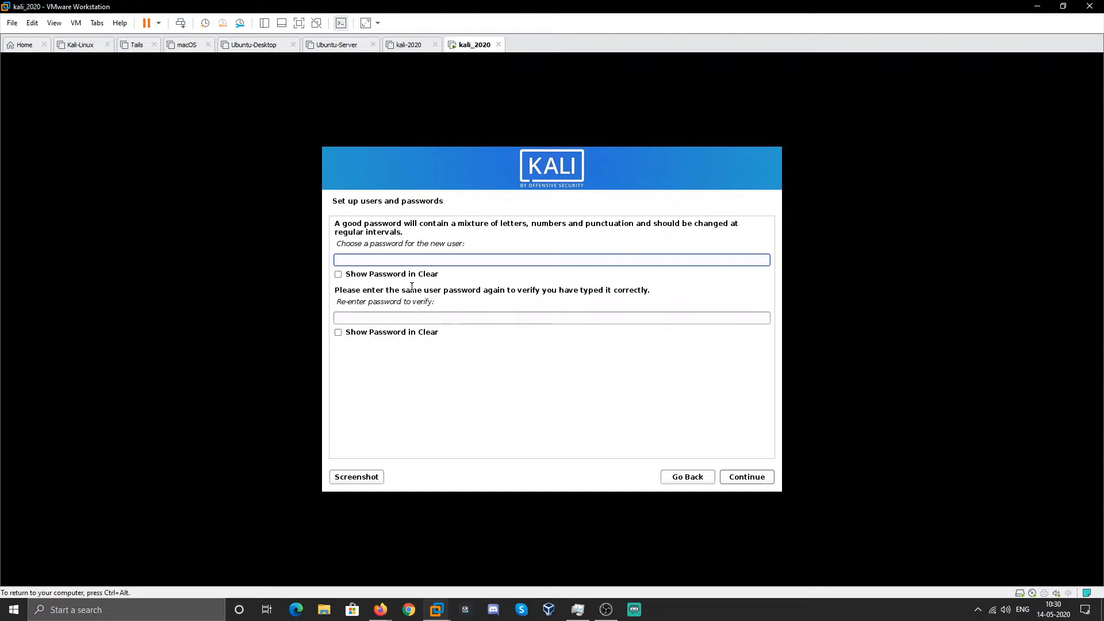
- Type the account password and repeat it in the verification field
text(●●●●)
key(Tab)
key(Tab)
key(Tab)
key(shift+Tab)
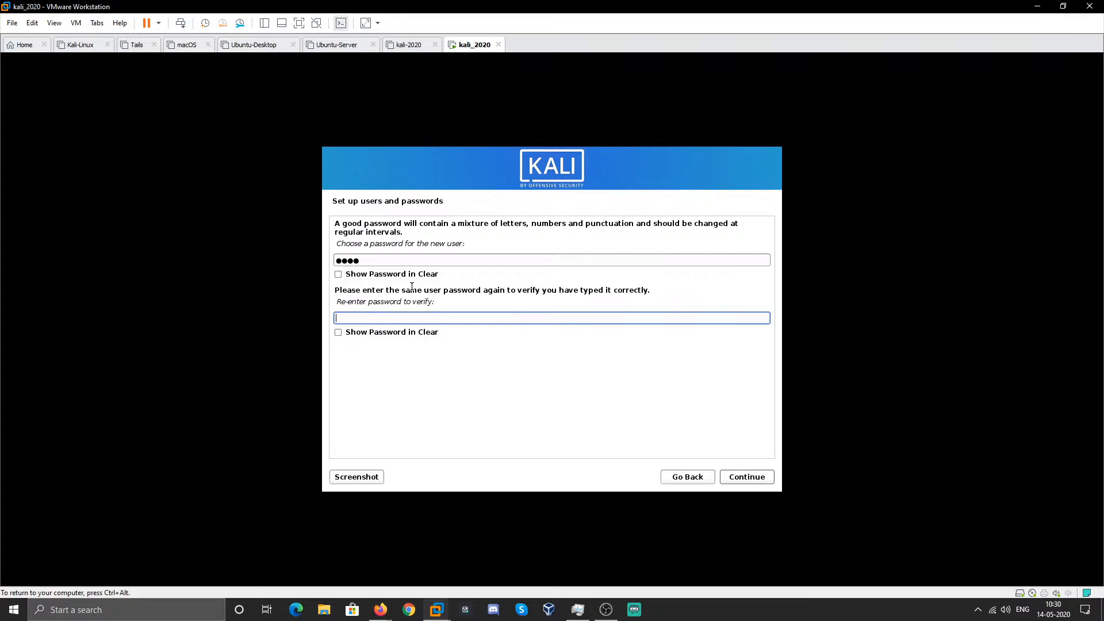
text(kali)
- Confirm the password, then choose Guided - use entire disk instead of encrypted LVM
click(744, 476)
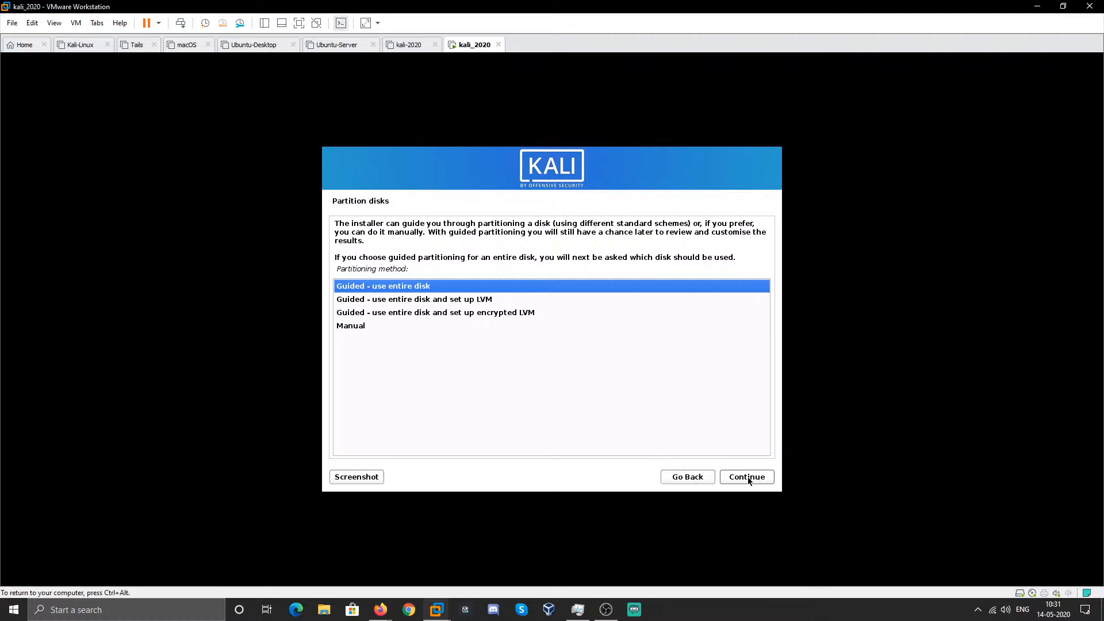
click(458, 315)
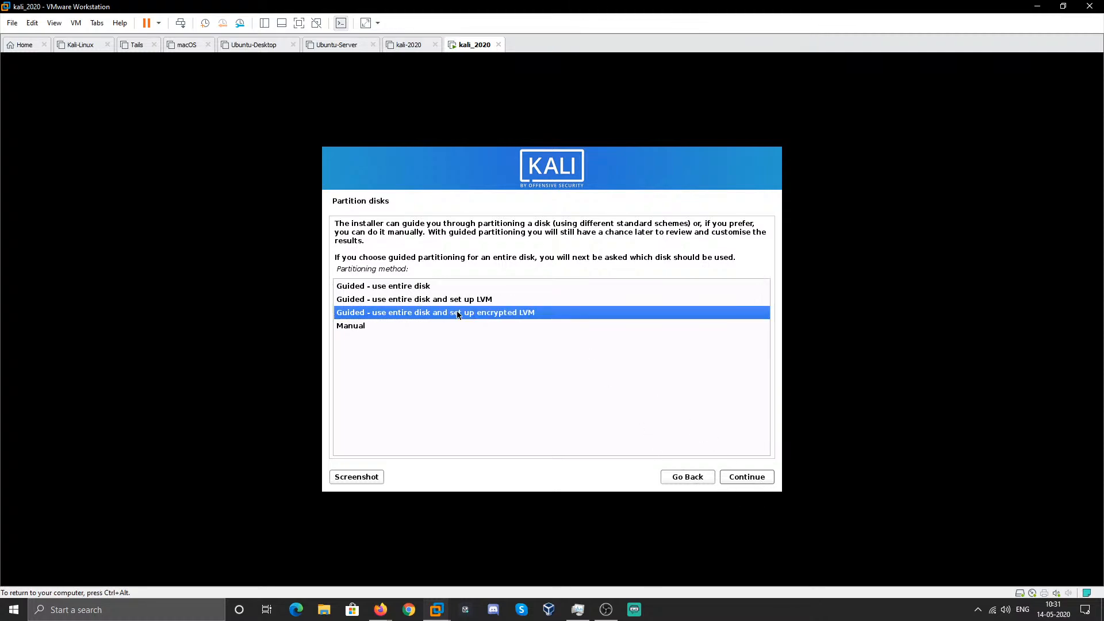
click(483, 290)
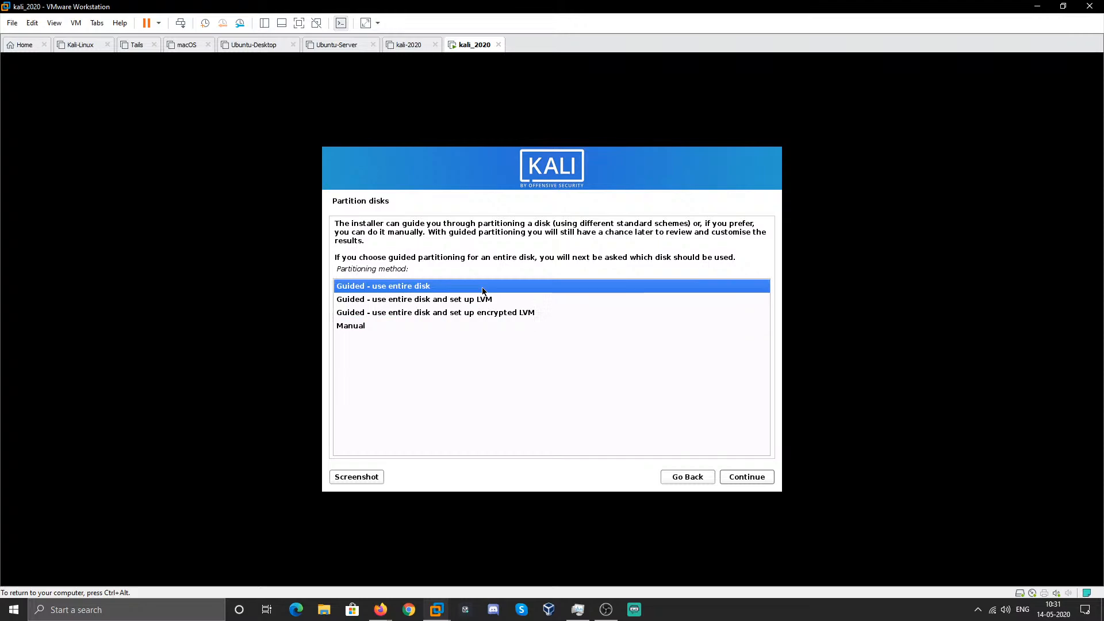
click(511, 316)
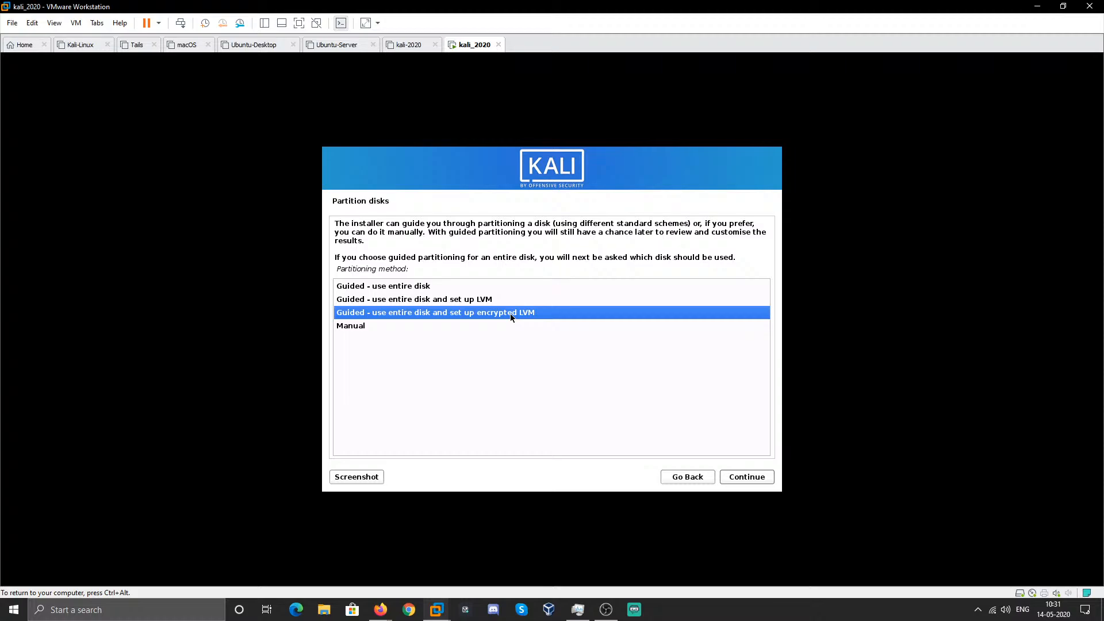
click(480, 290)
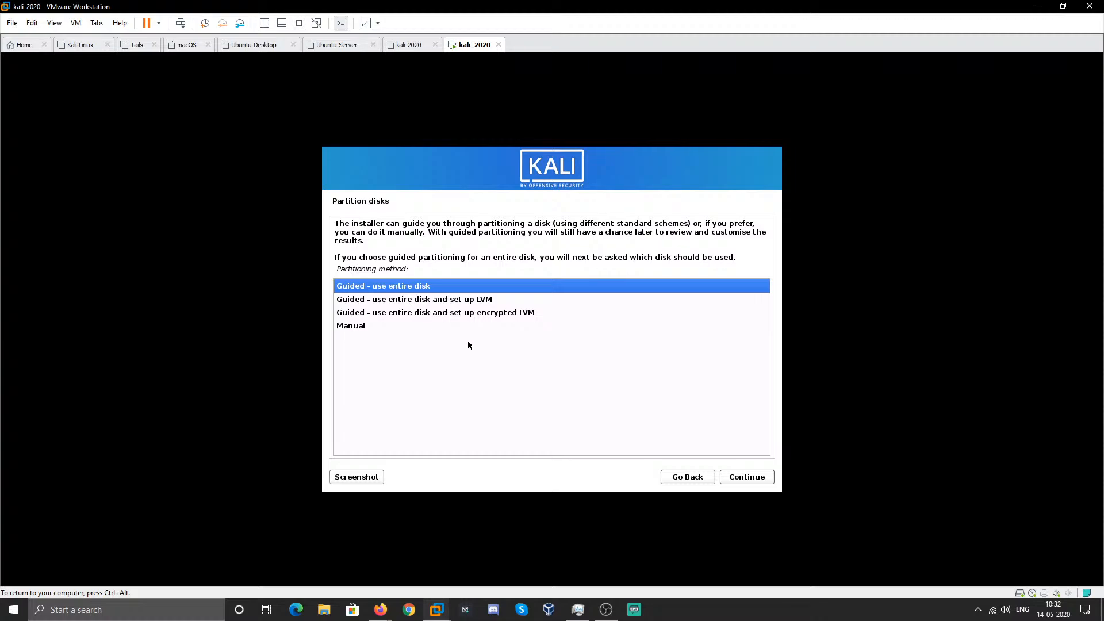
- Partition the 85.9 GB sda disk guided, with all files in one partition
click(746, 485)
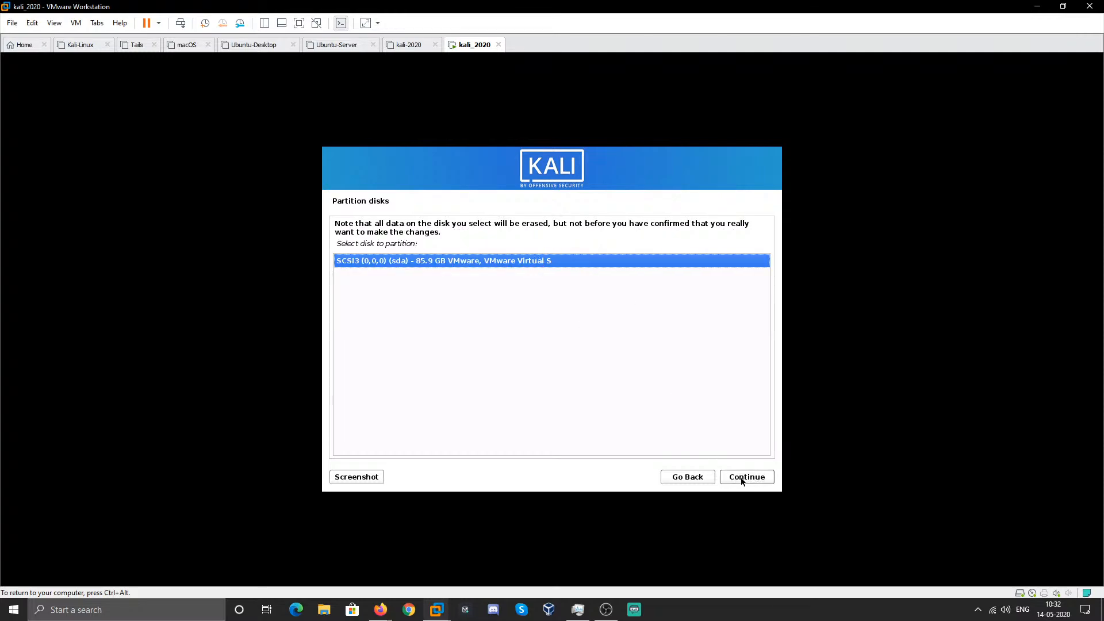
click(742, 480)
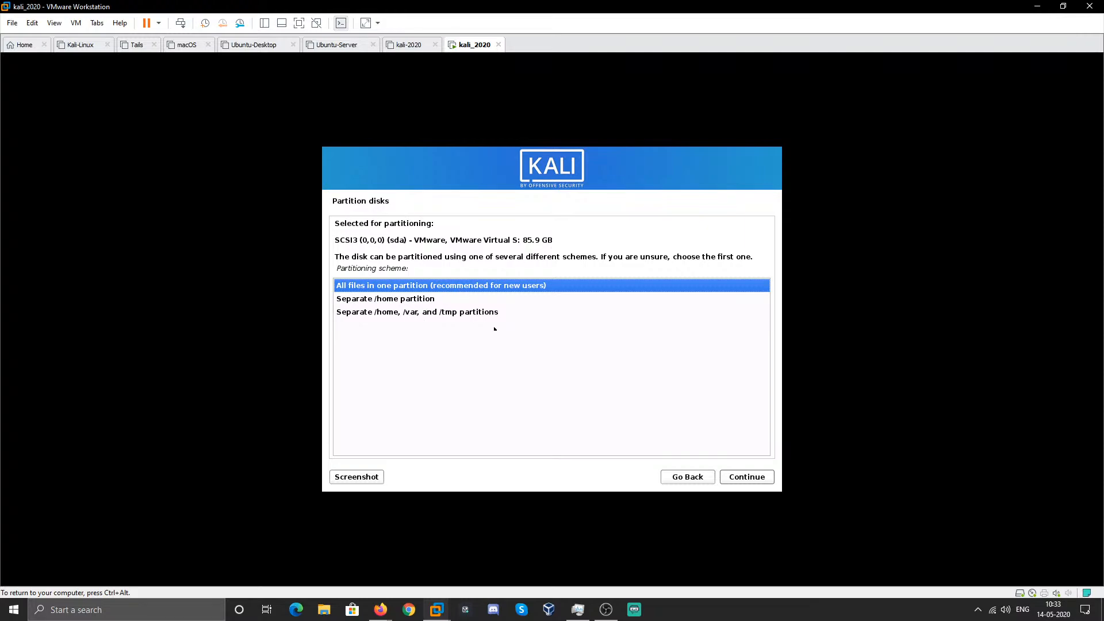
click(739, 476)
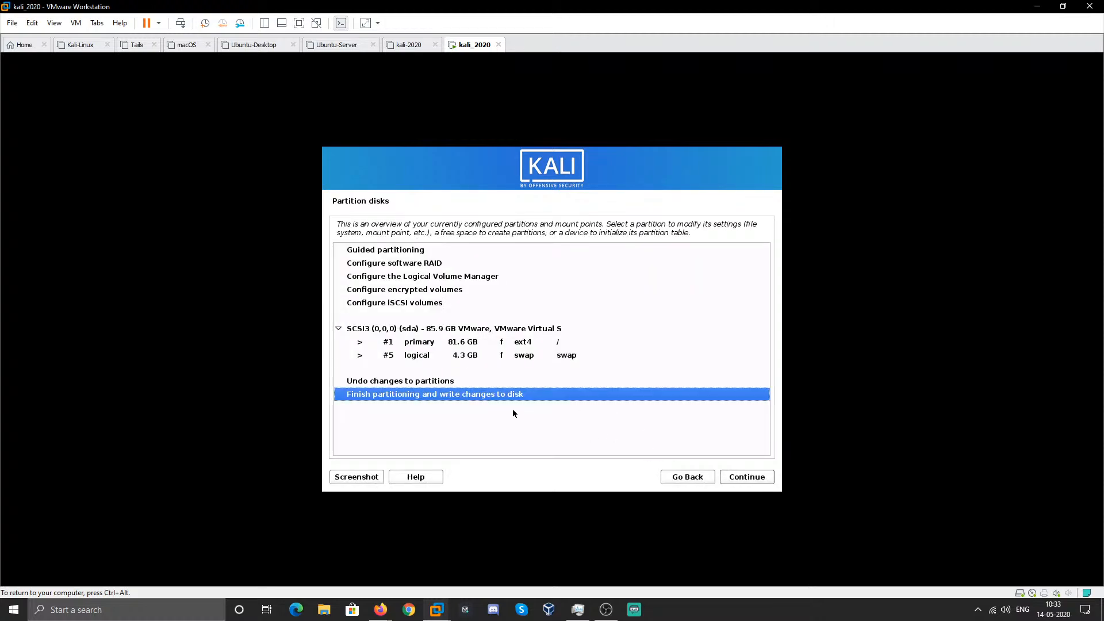
click(753, 475)
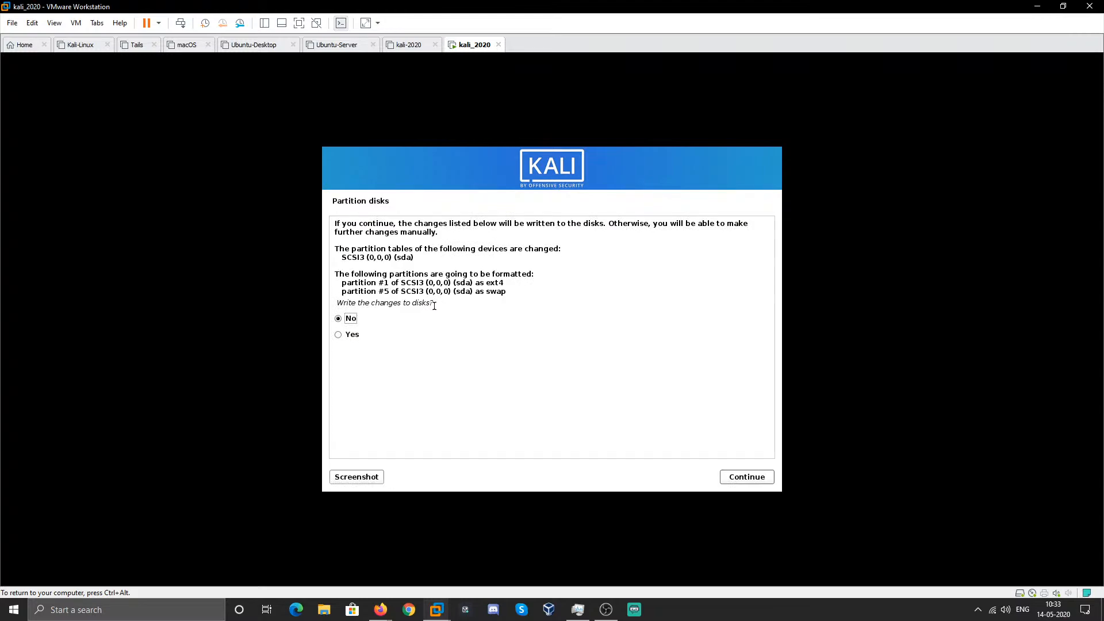
- Write the ext4 root and swap partitions to disk, then release input with Ctrl+Alt
click(351, 335)
click(732, 477)
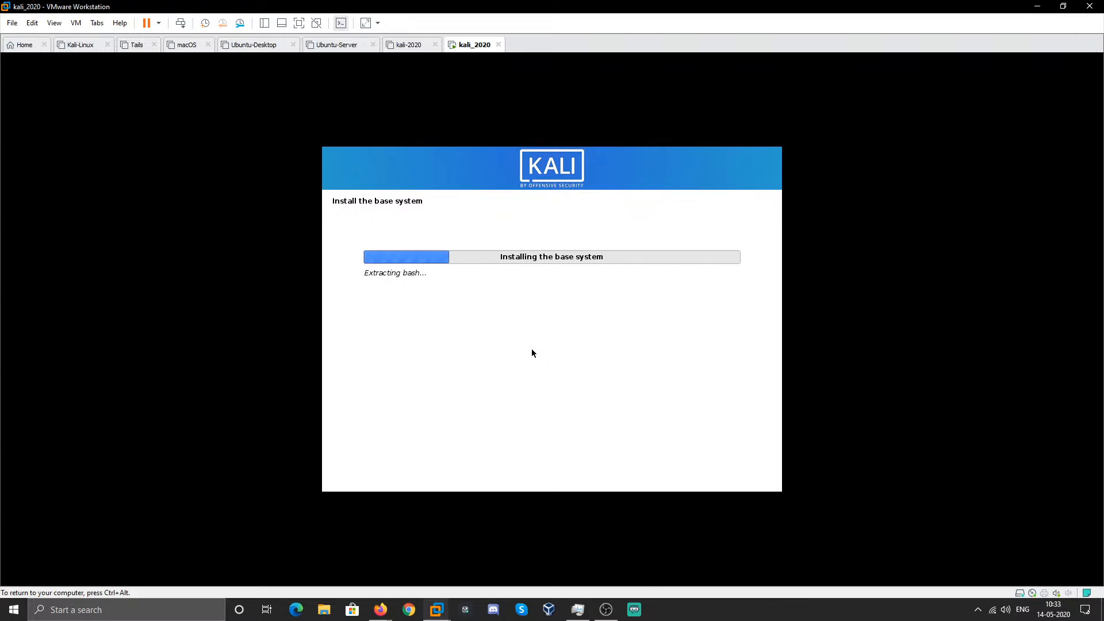
key(ctrl+alt)
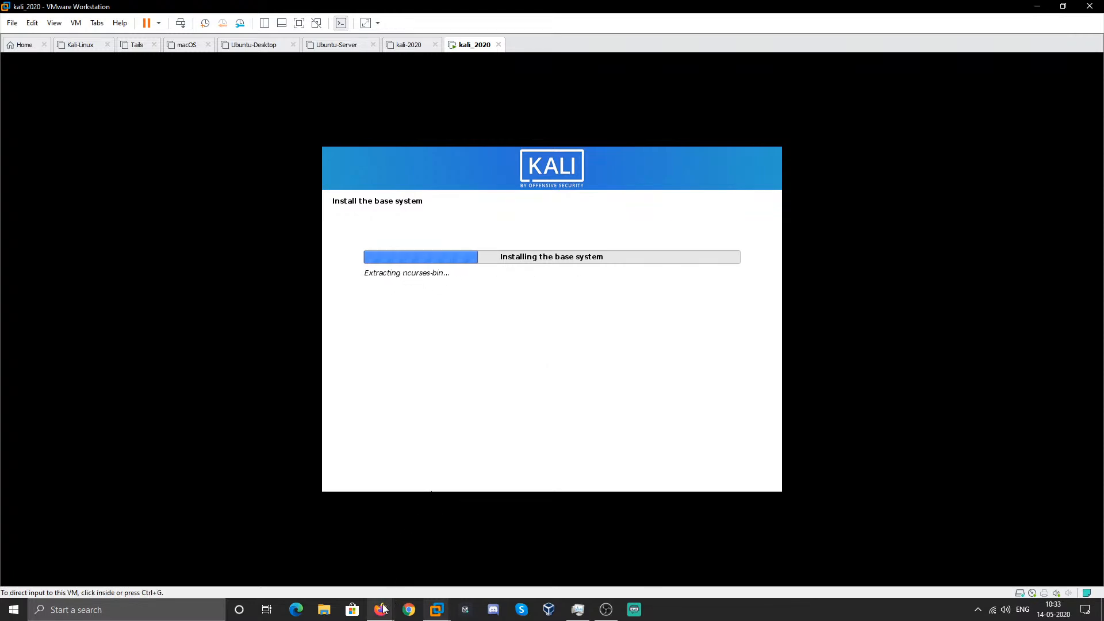
- Bring up YouTube Studio's Live Dashboard and scroll to check the live stream
click(391, 592)
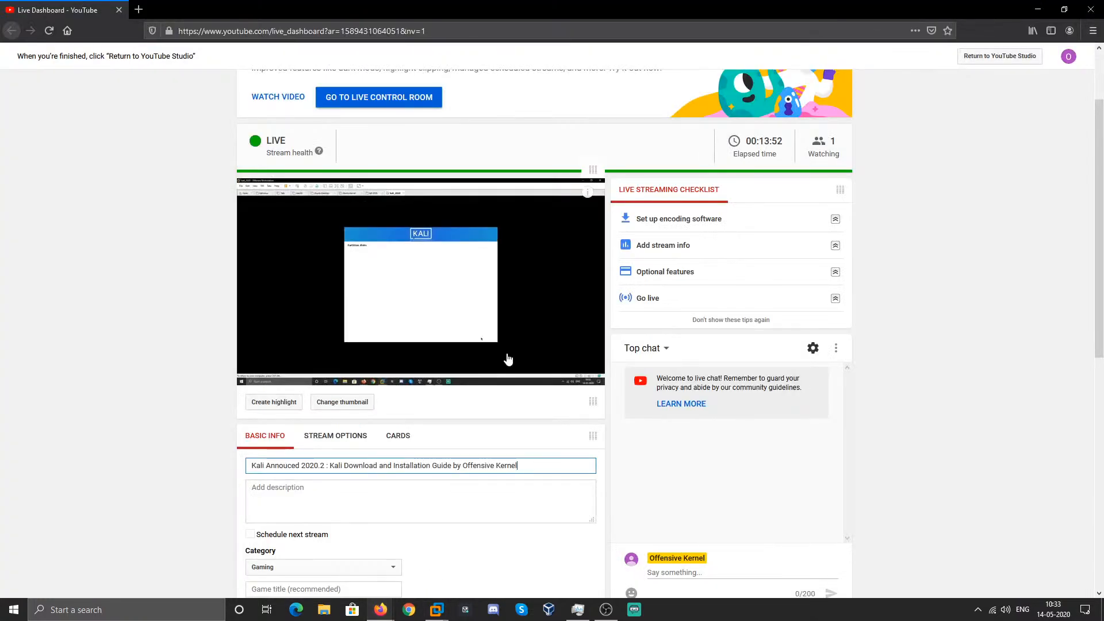
scroll(184, 348, up, 1)
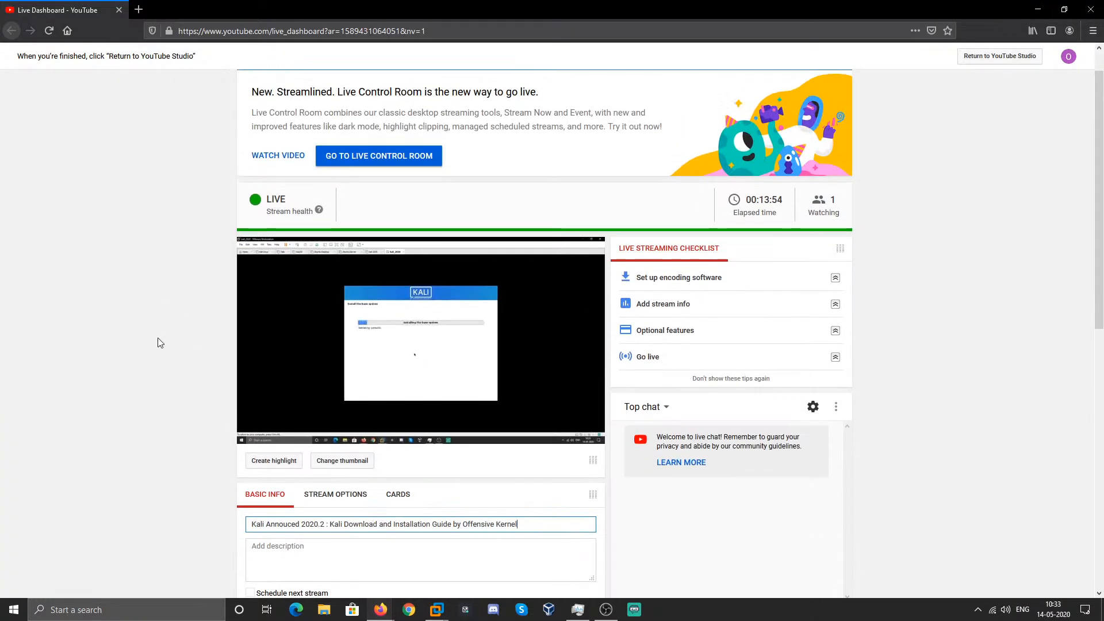
scroll(150, 348, down, 3)
scroll(152, 350, up, 1)
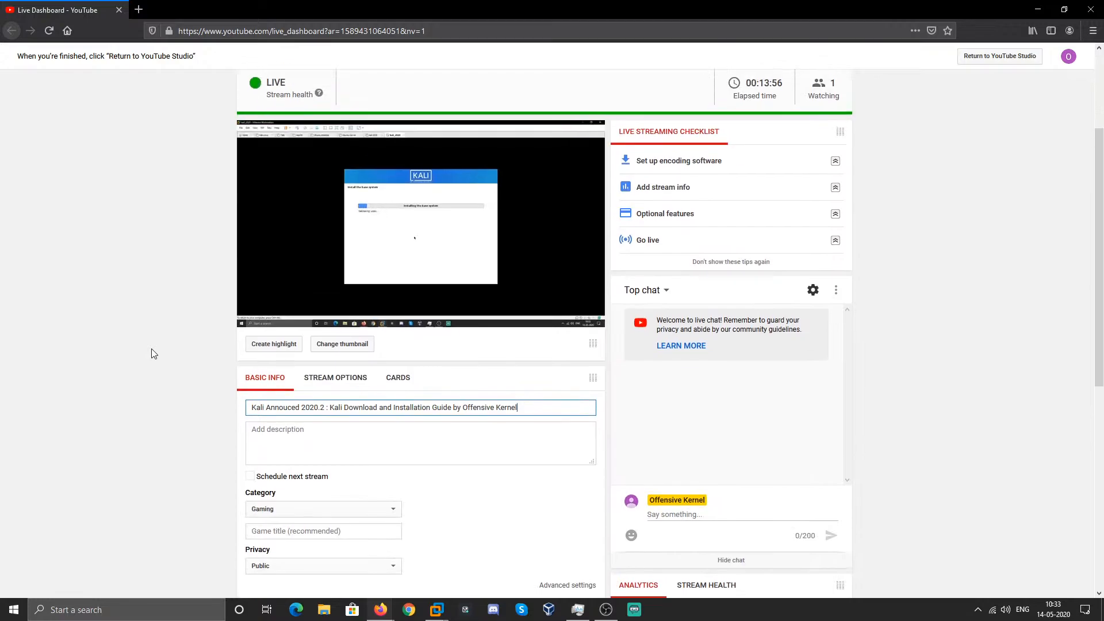
scroll(153, 353, up, 2)
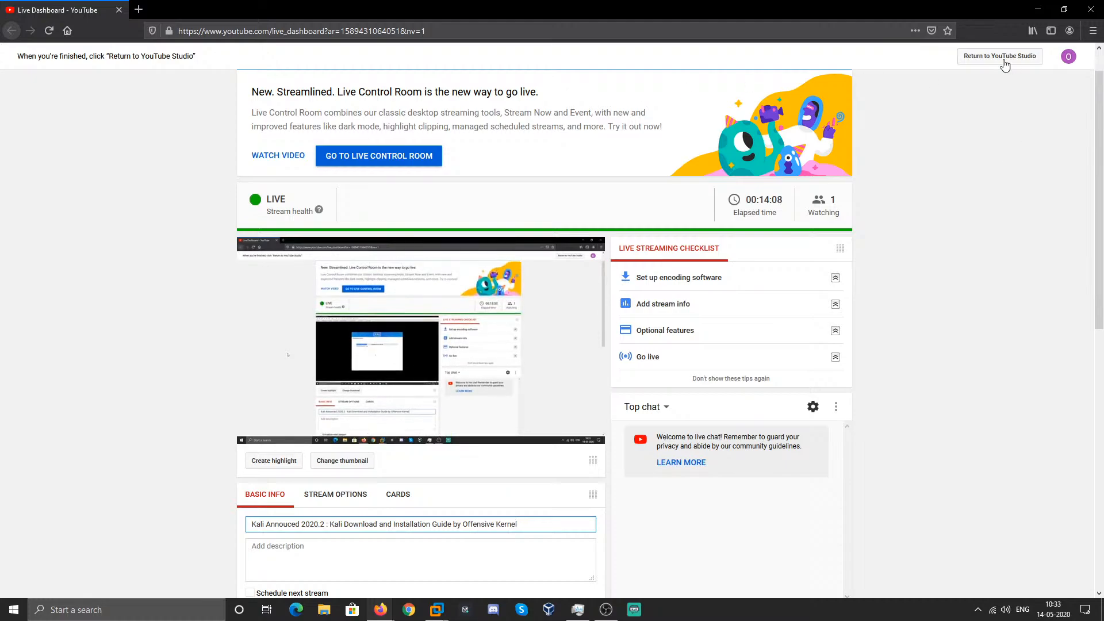
- Retry the http.kali.org /kali mirror with a blank proxy, then dismiss the mirror errors
click(1038, 9)
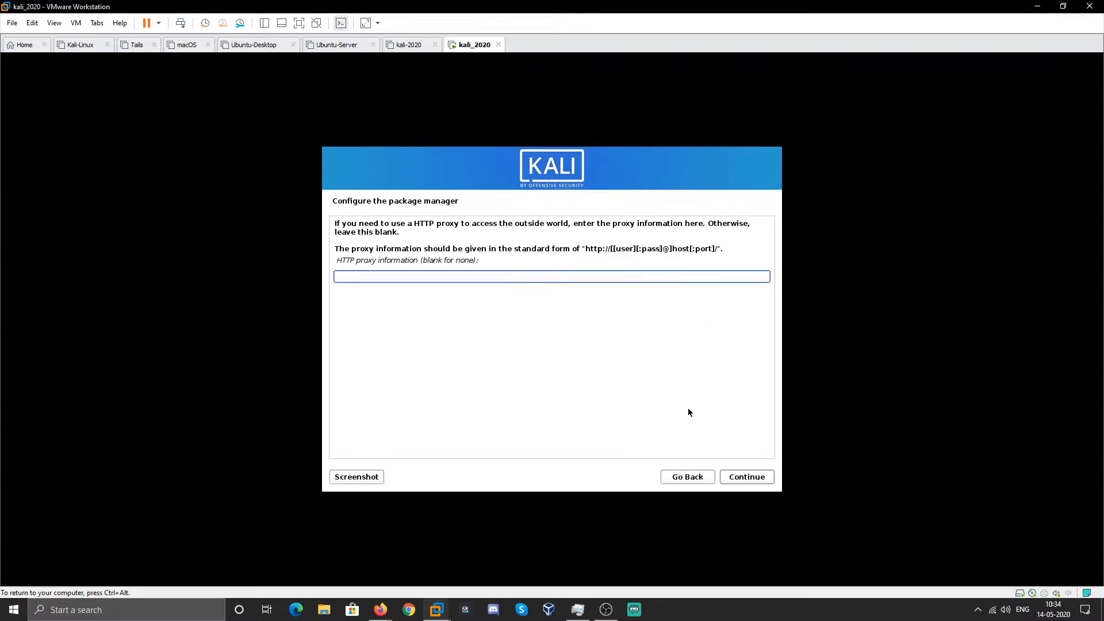
click(741, 477)
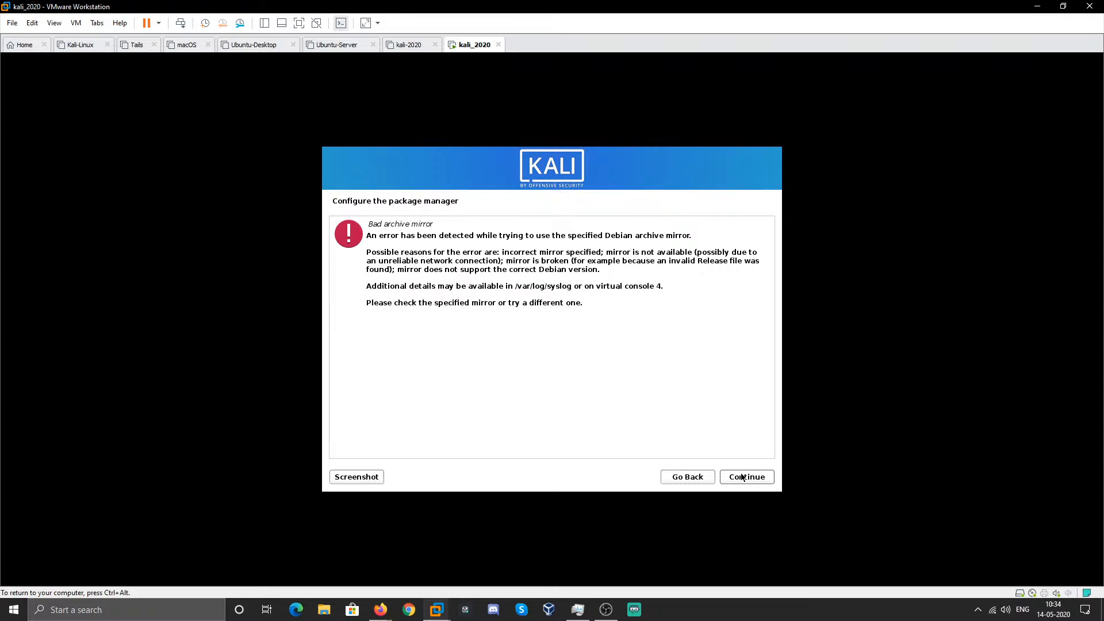
click(742, 477)
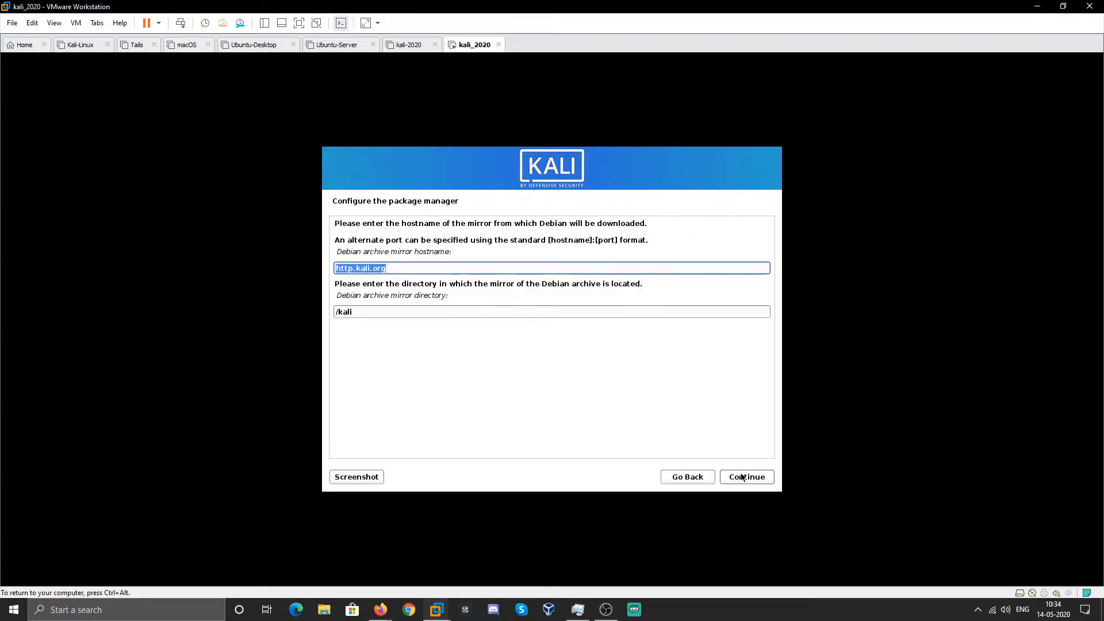
click(741, 477)
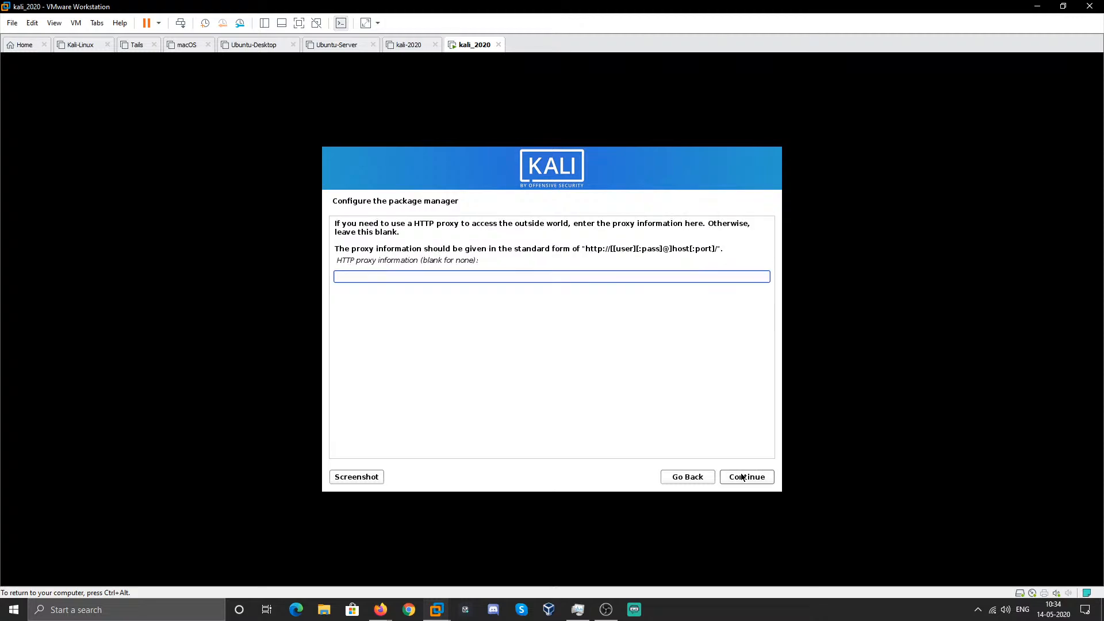
click(742, 477)
click(742, 476)
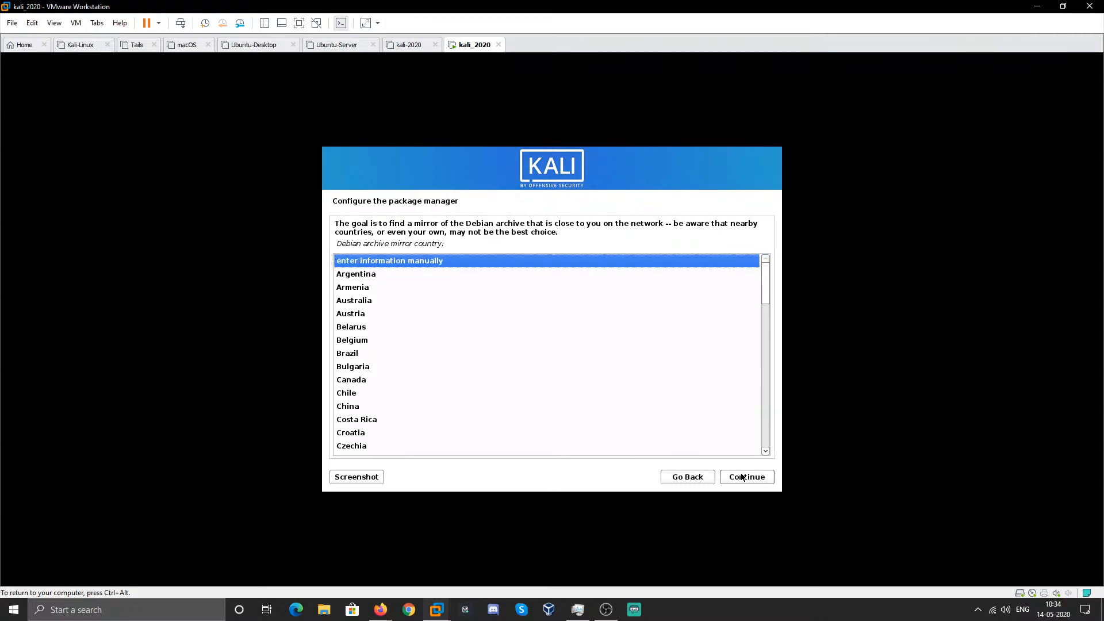
- Select India as the archive mirror country
click(393, 340)
scroll(394, 340, down, 3)
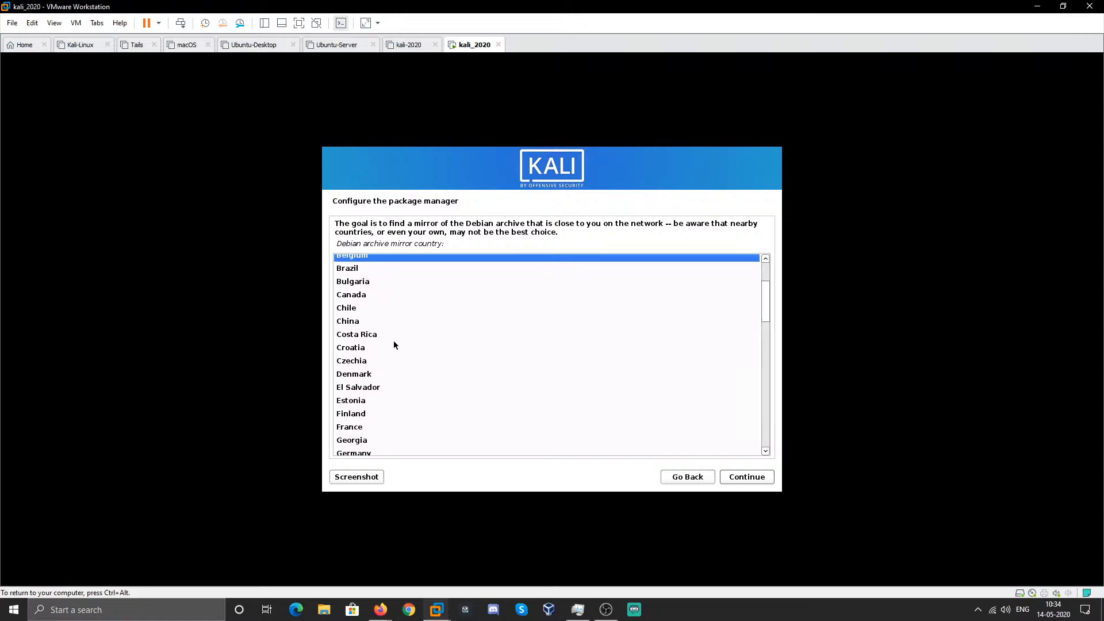
scroll(394, 344, down, 3)
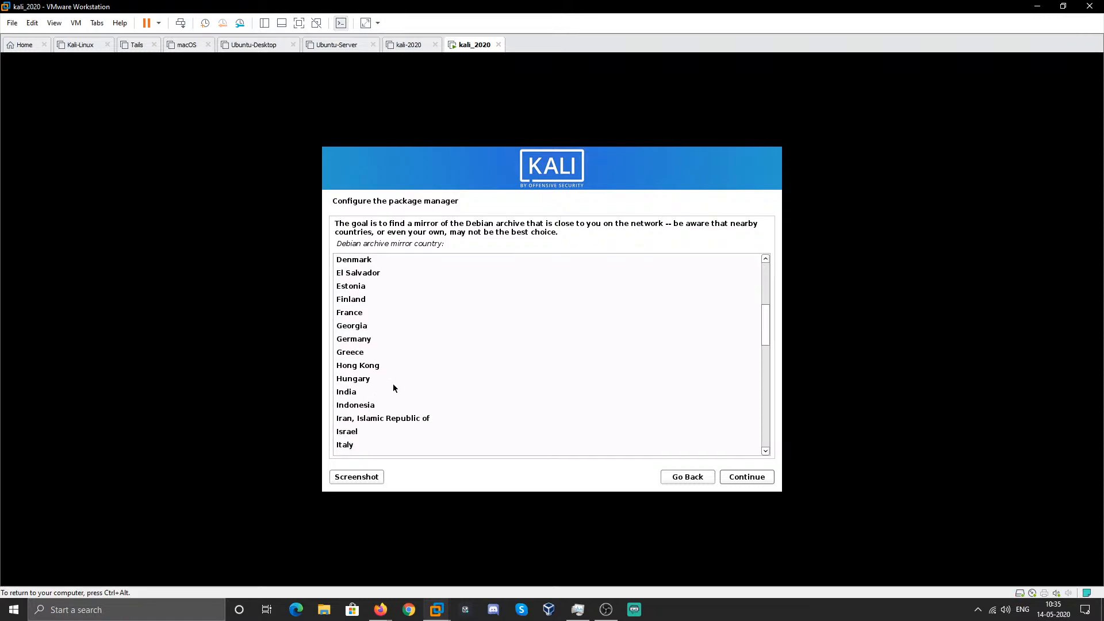
click(385, 392)
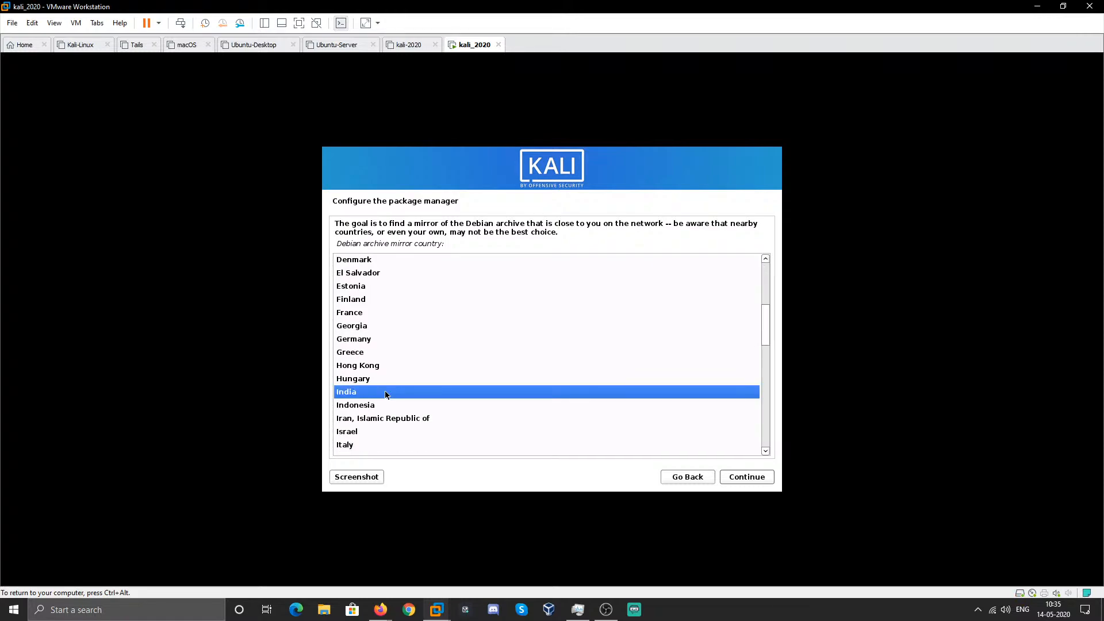
click(741, 481)
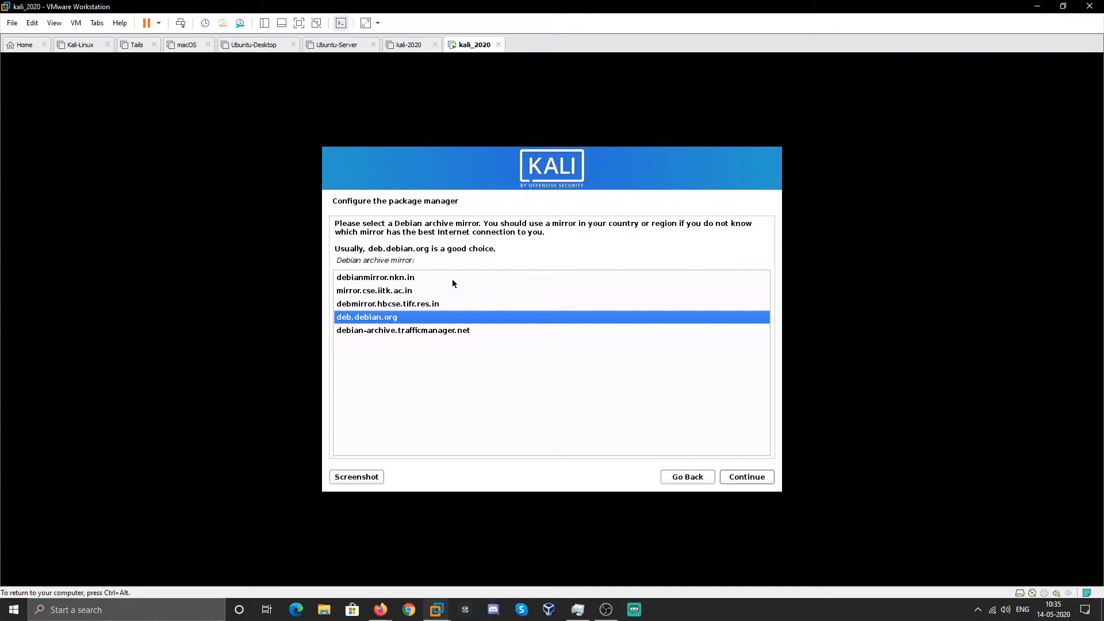
- Accept deb.debian.org with a blank proxy, then choose Yes to continue without a network mirror
click(764, 485)
click(760, 474)
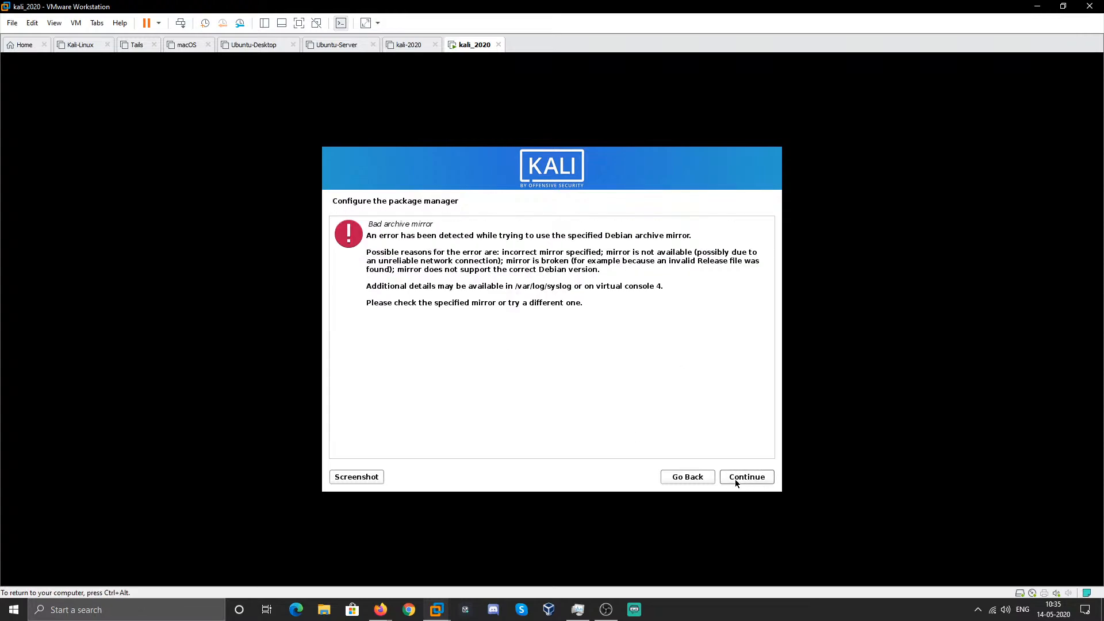
click(694, 479)
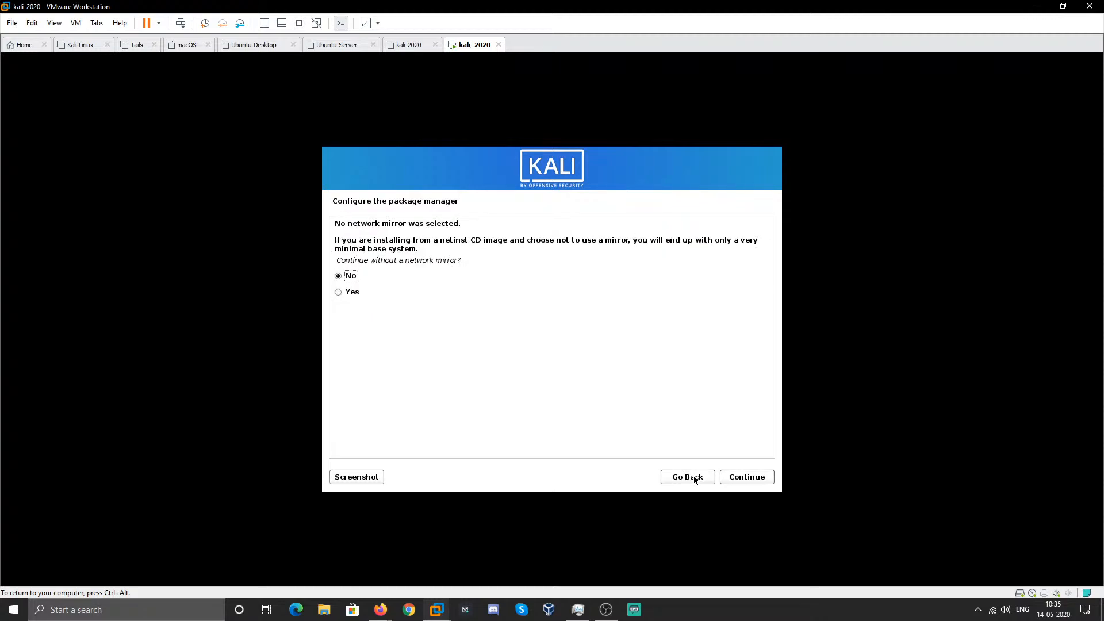
click(338, 292)
drag(346, 260, 452, 260)
click(452, 260)
- Continue without a mirror and install the default Xfce, top10 and default tools selection
click(757, 476)
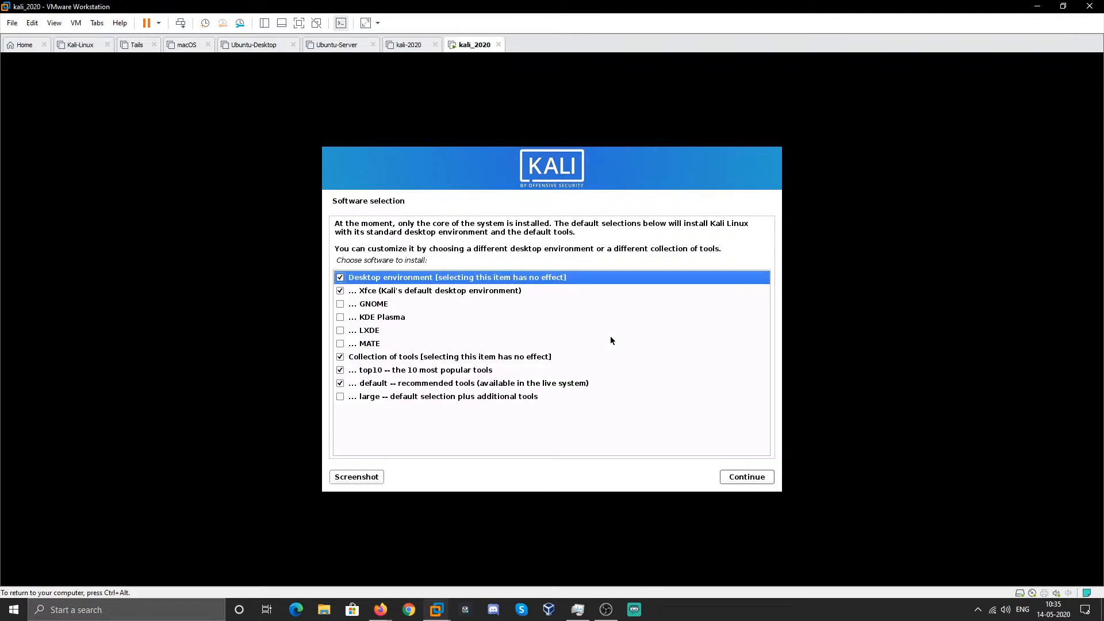
click(423, 295)
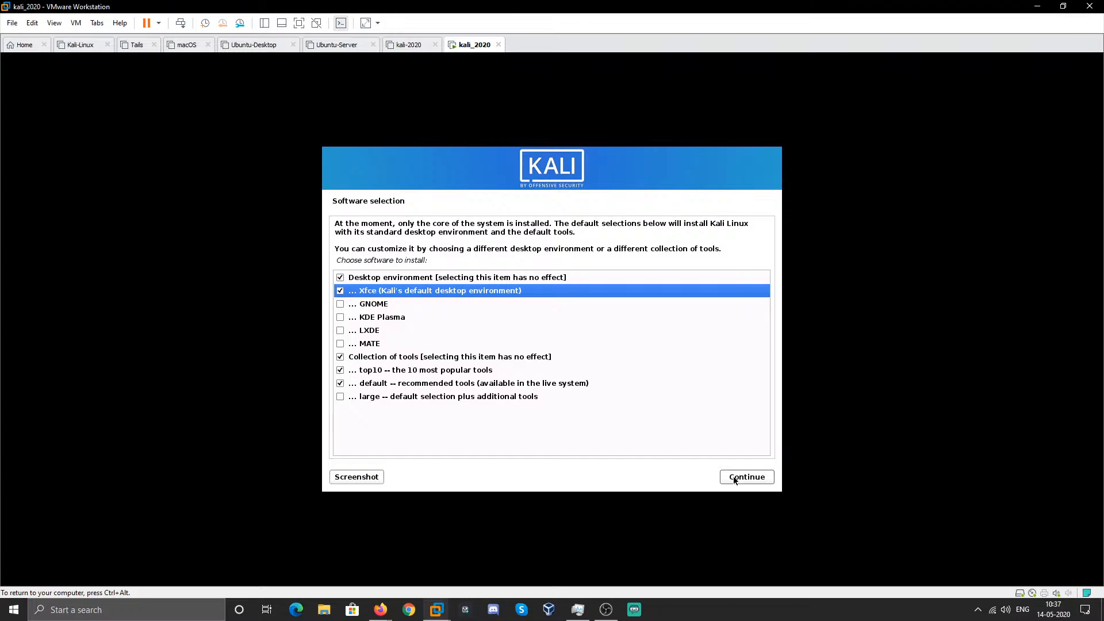
click(735, 478)
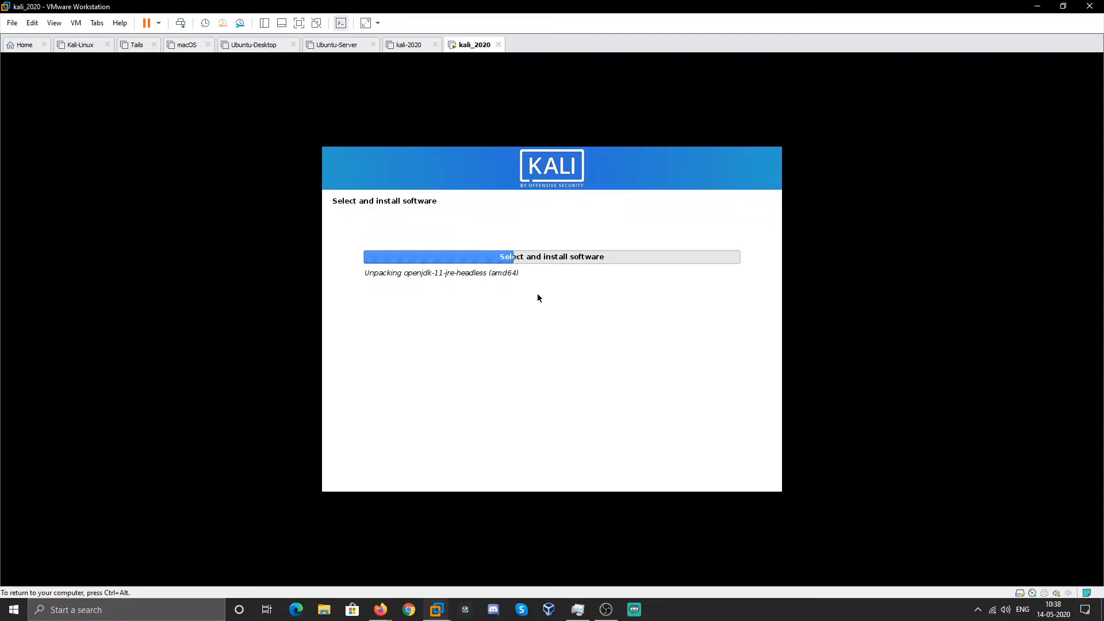
- Release the VM, move OBS to the upper left, mute Mic/Aux, and minimize OBS
key(ctrl+alt)
click(606, 609)
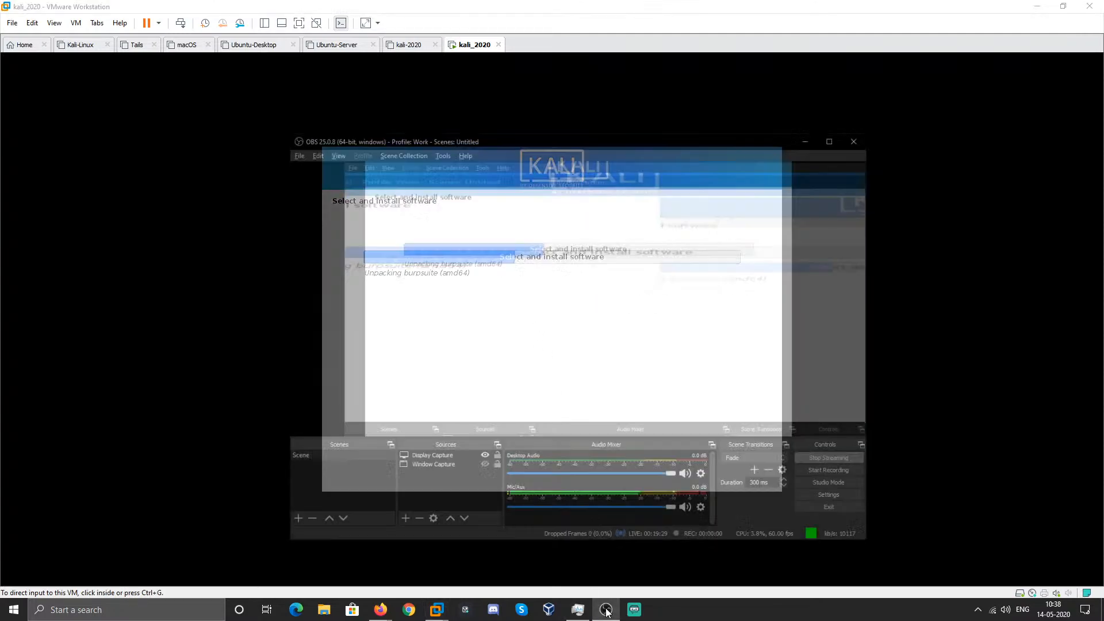
drag(538, 93, 337, 82)
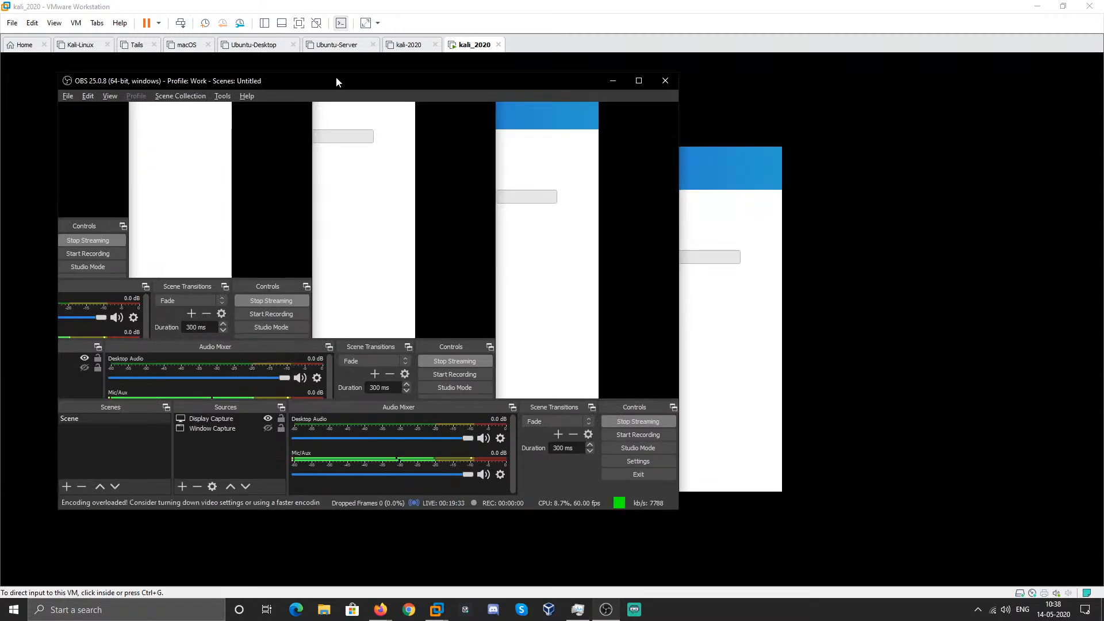
click(481, 476)
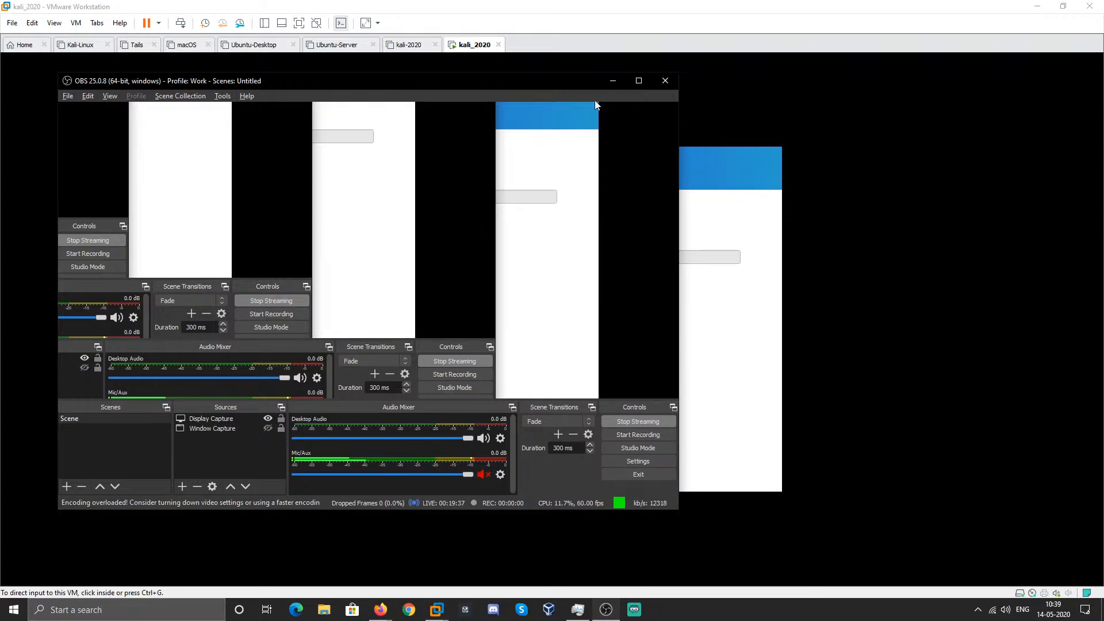
click(613, 81)
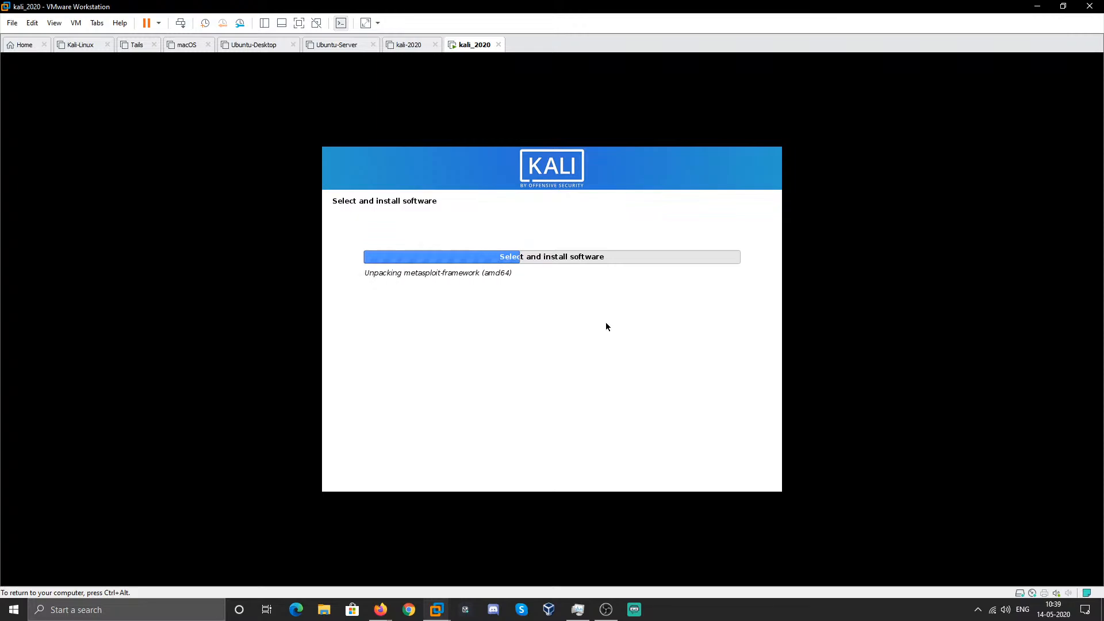
- Check the Windows volume controls, return input to the Kali VM, then briefly raise and hide OBS
click(1005, 609)
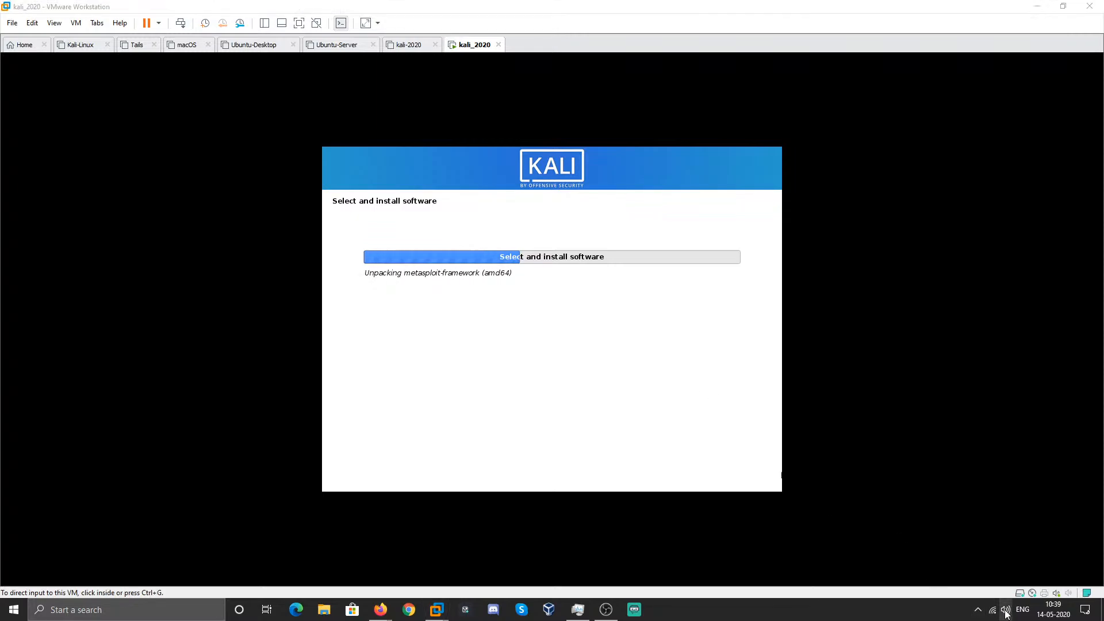
click(944, 376)
click(636, 382)
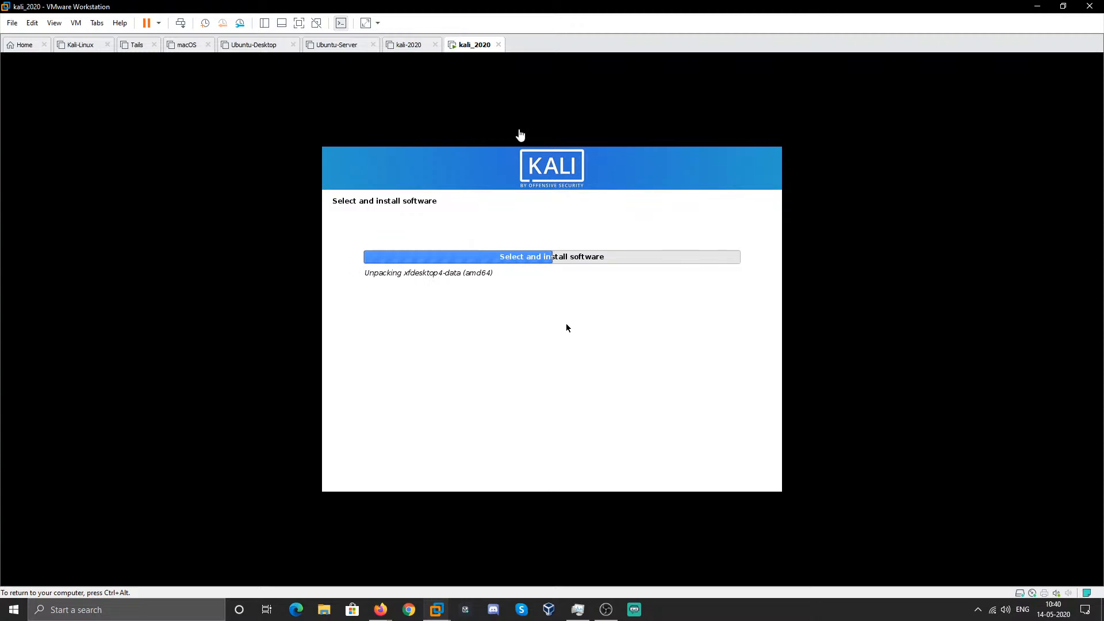
click(606, 610)
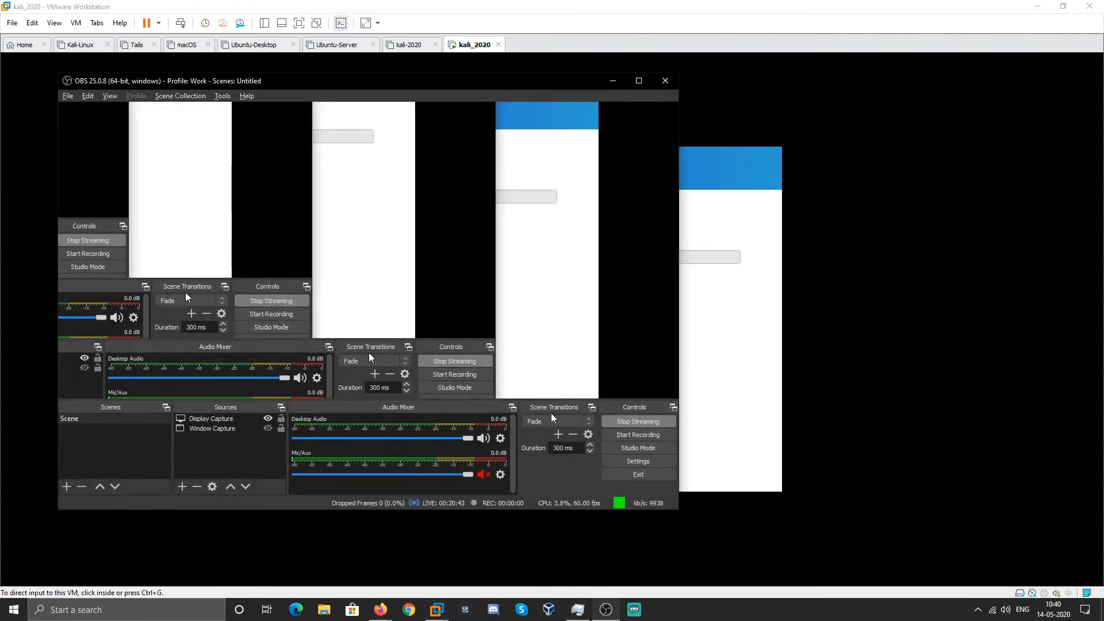
click(614, 81)
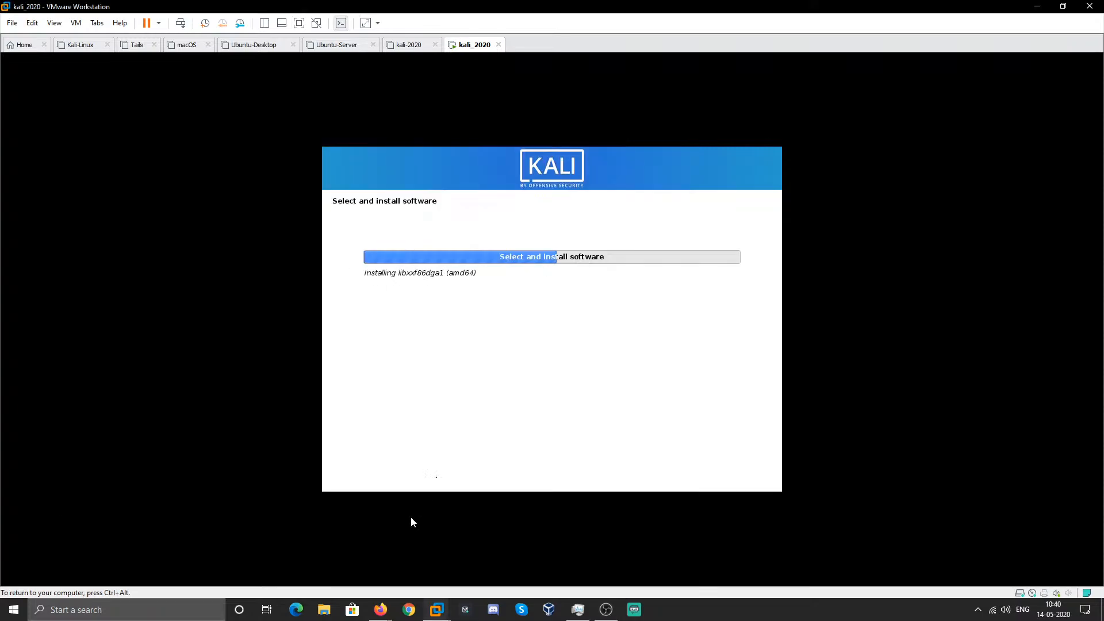
- Bring the YouTube Live Dashboard forward and scroll to the Basic Info section
mouse_move(377, 618)
click(419, 572)
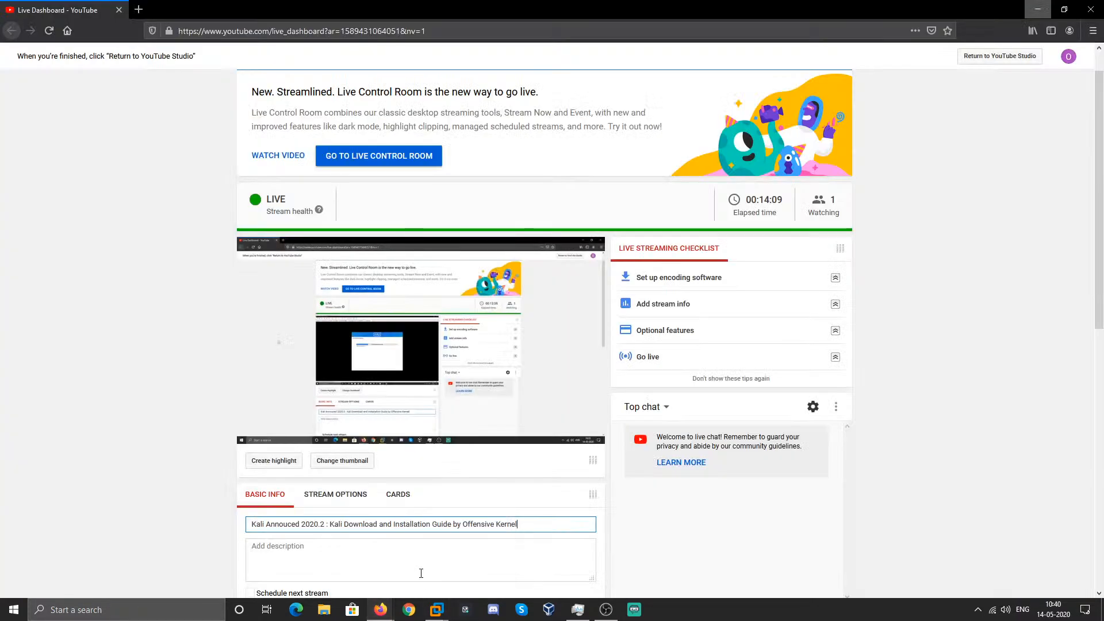
scroll(1073, 379, down, 5)
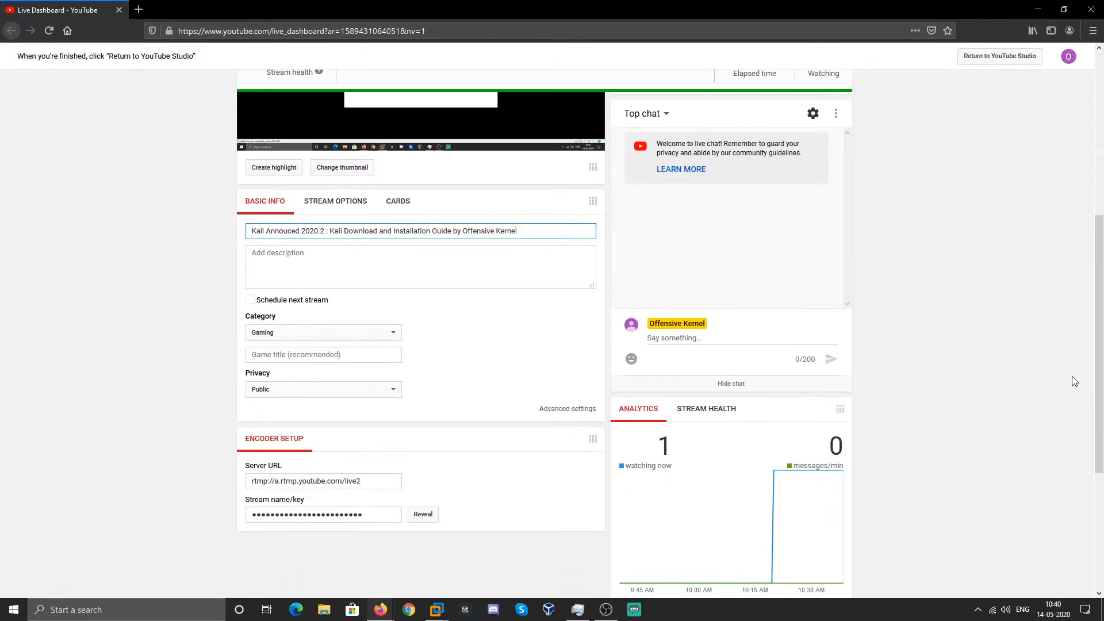
scroll(1073, 379, down, 1)
scroll(1073, 380, up, 1)
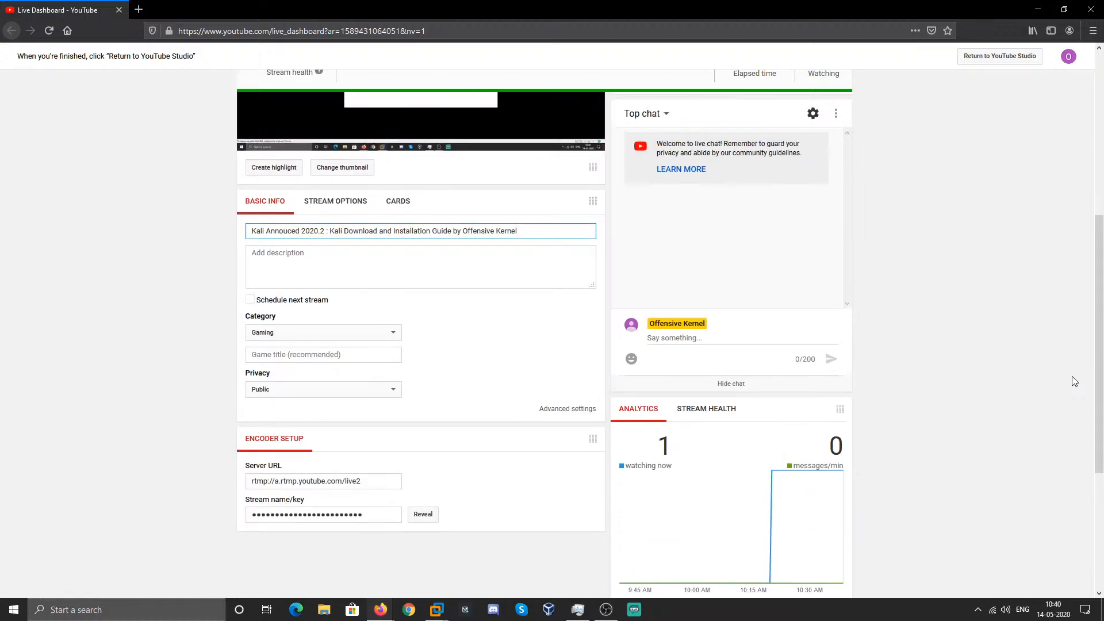
scroll(1073, 382, up, 4)
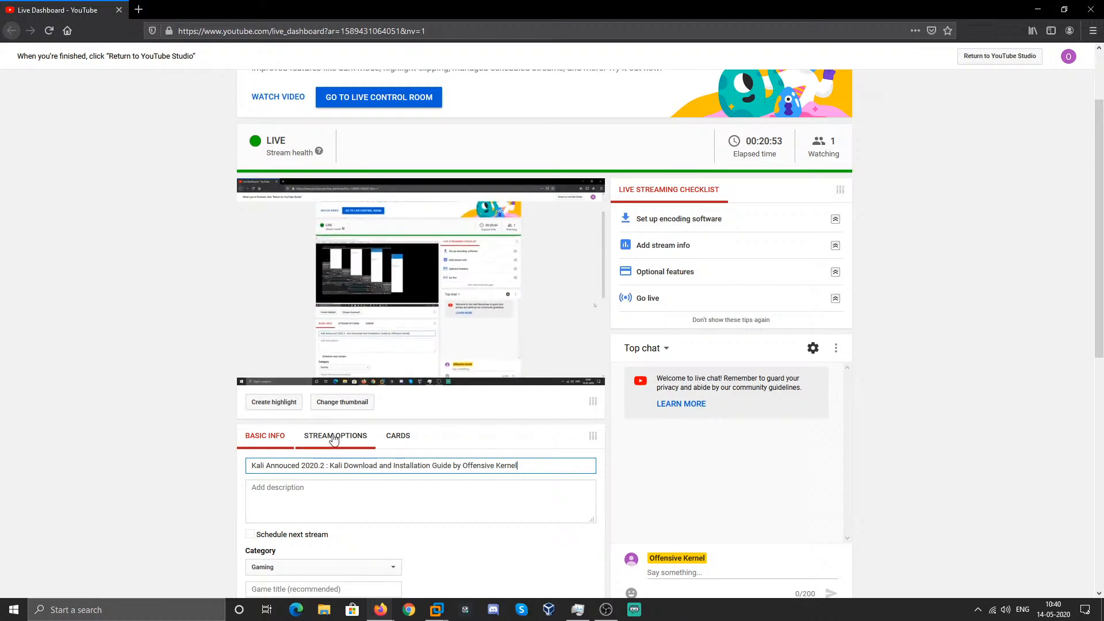
- Write a 'Hello' greeting announcing a detailed Kali Linux installation guide in the description and save it
click(319, 511)
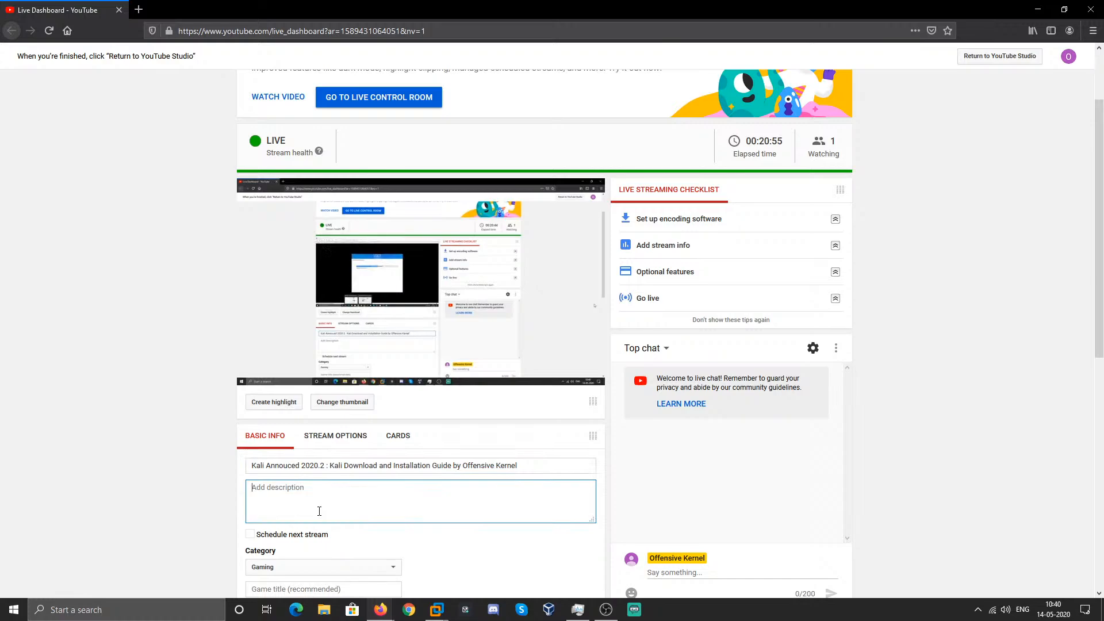
text(Kali)
key(BackSpace)
key(BackSpace)
key(BackSpace)
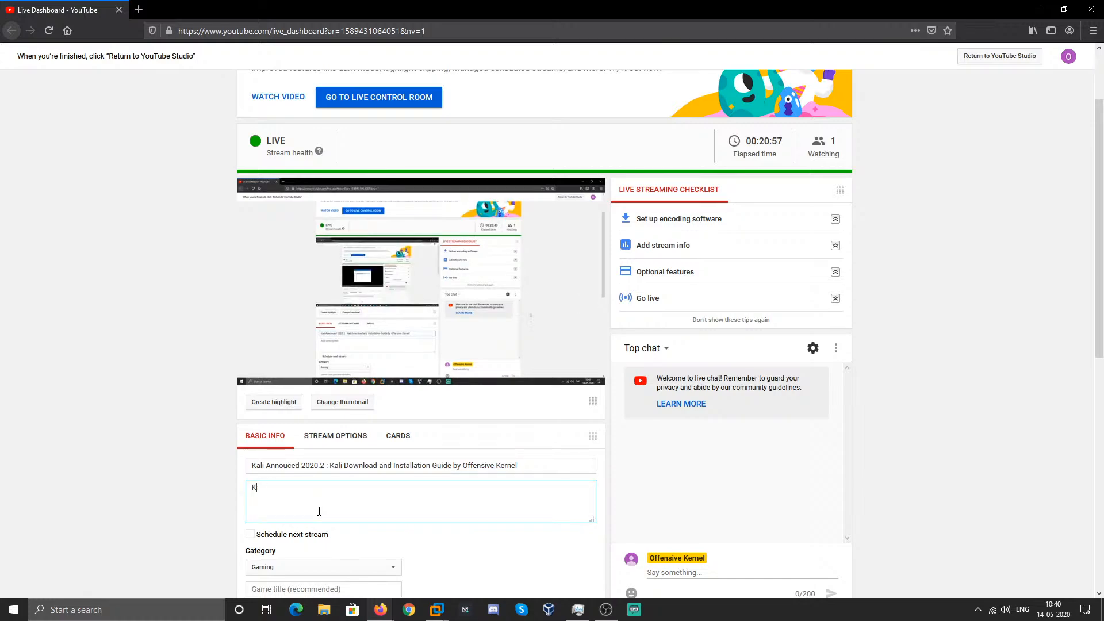
key(BackSpace)
text(Hello,)
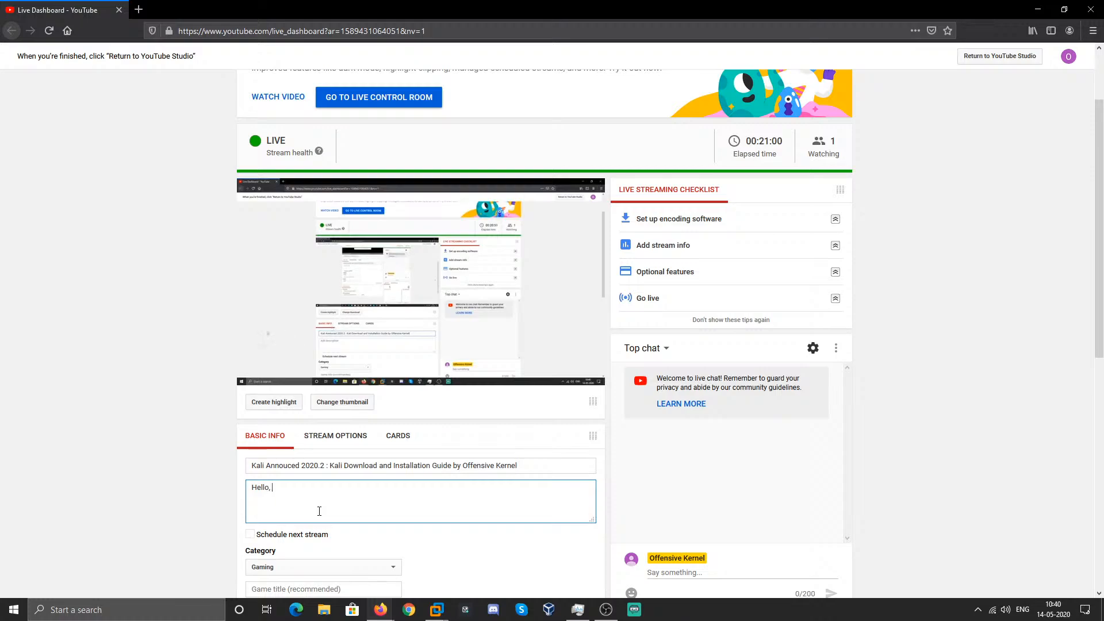
key(BackSpace)
text(, there)
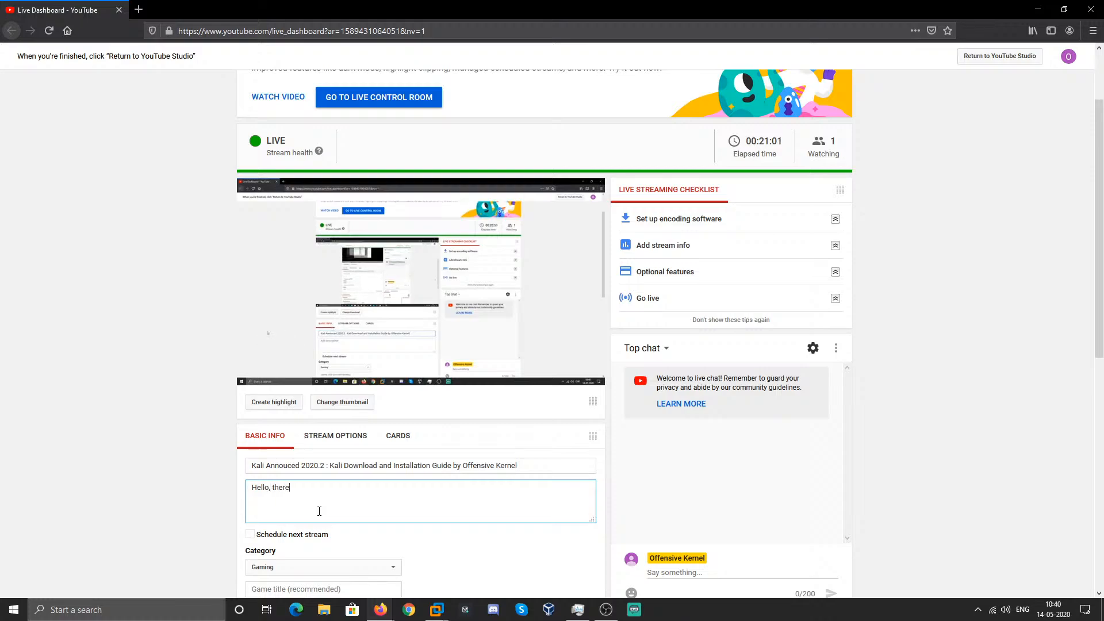
text( offensi)
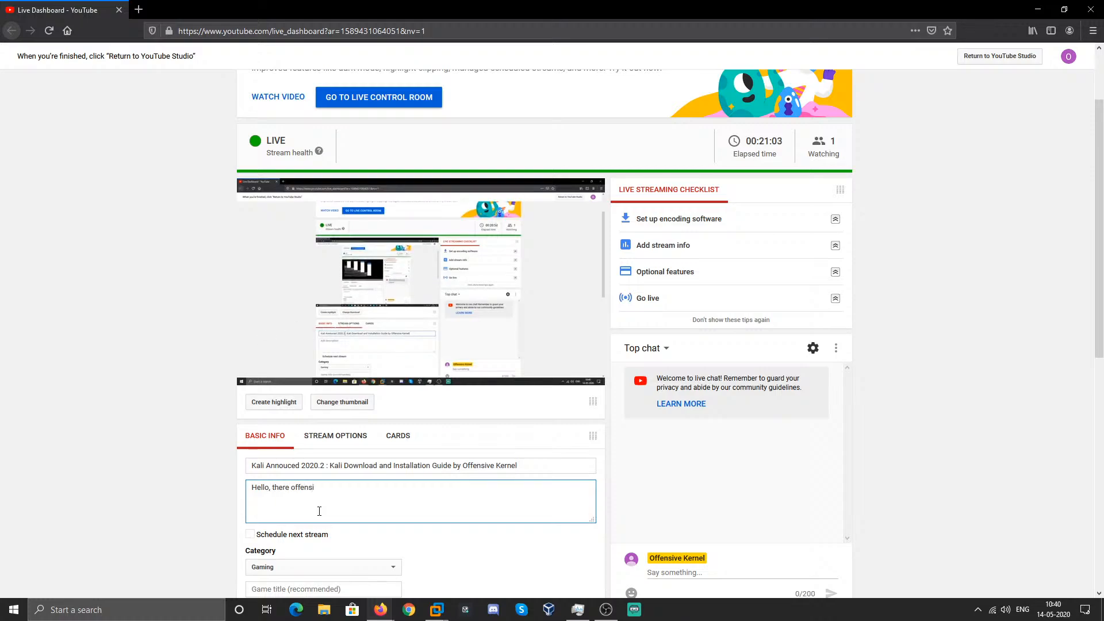
text(ve kernle)
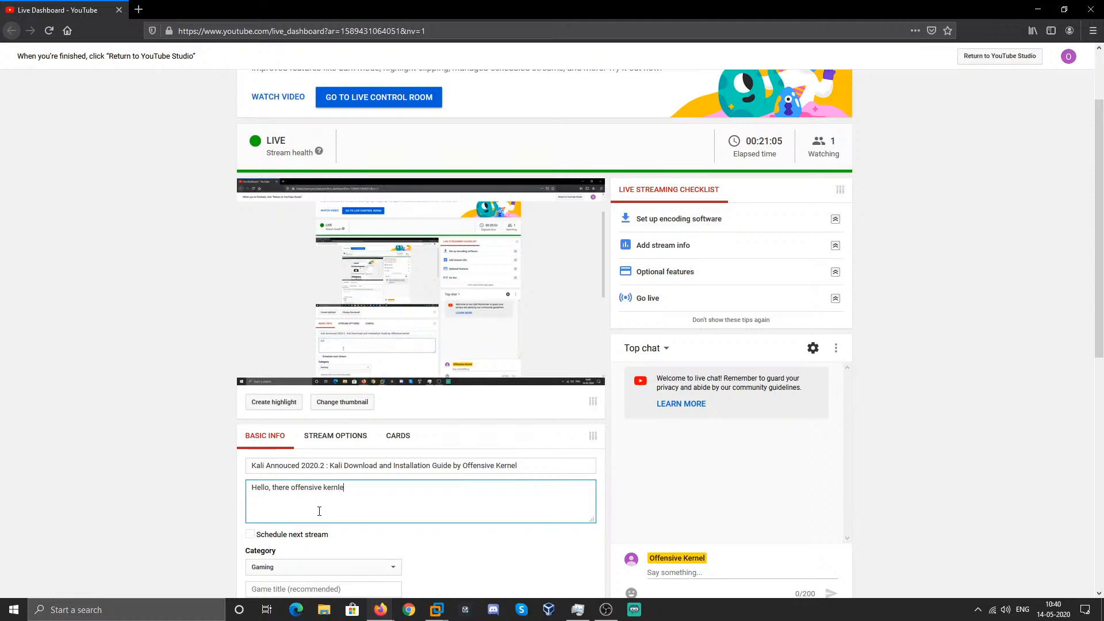
key(BackSpace)
key(BackSpace)
text(el her)
text(e )
text( with some)
text( k)
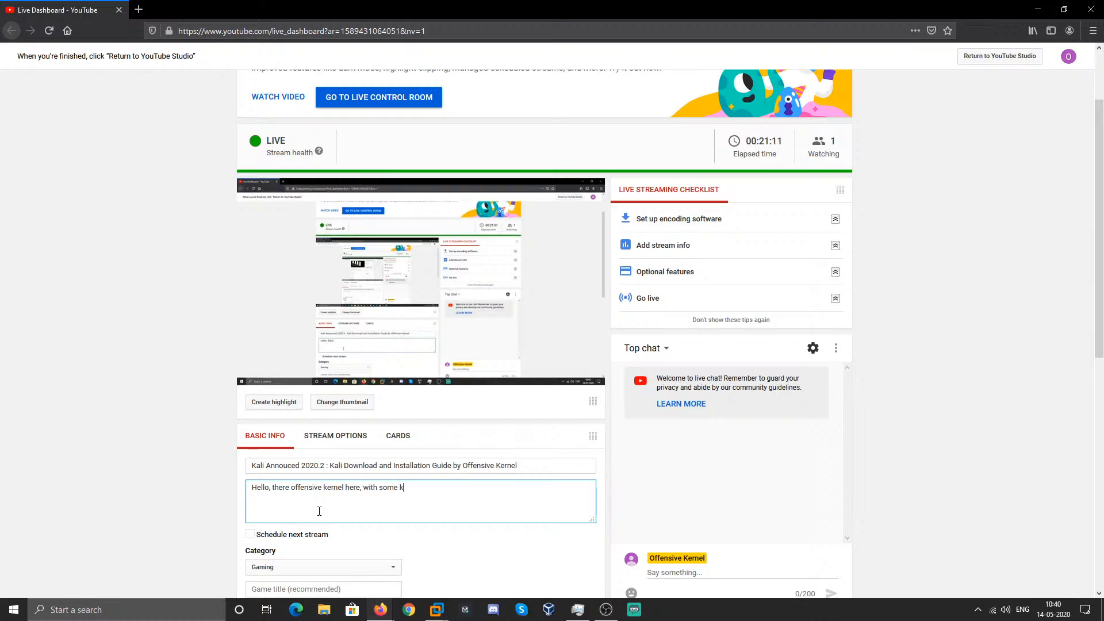
text(ali linux installation guide )
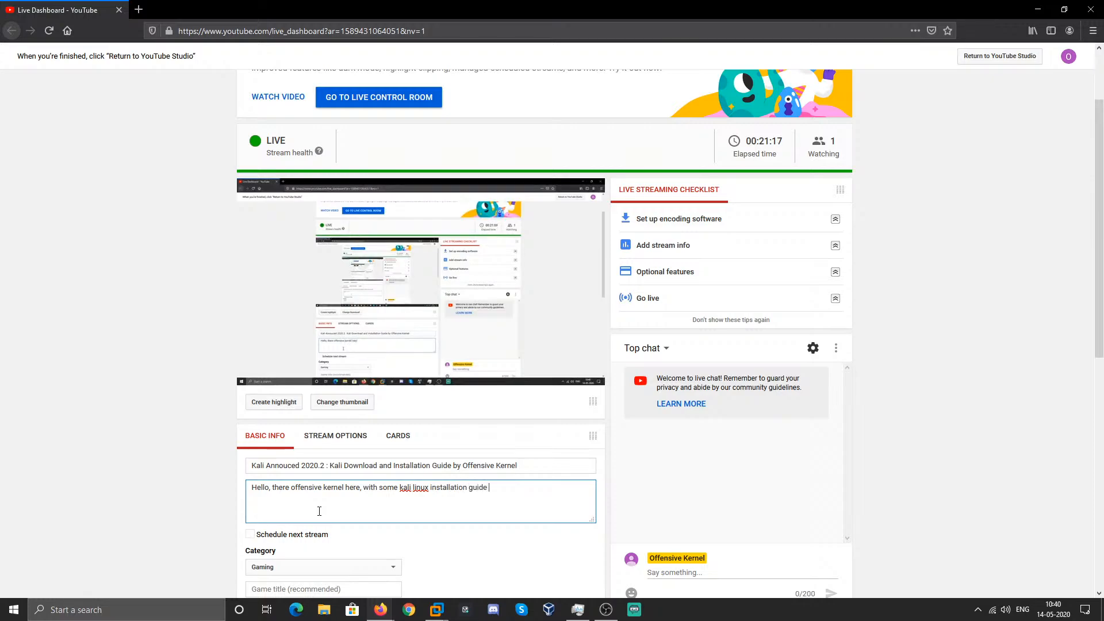
text(in details)
key(alt+Tab)
key(alt+Tab)
click(908, 399)
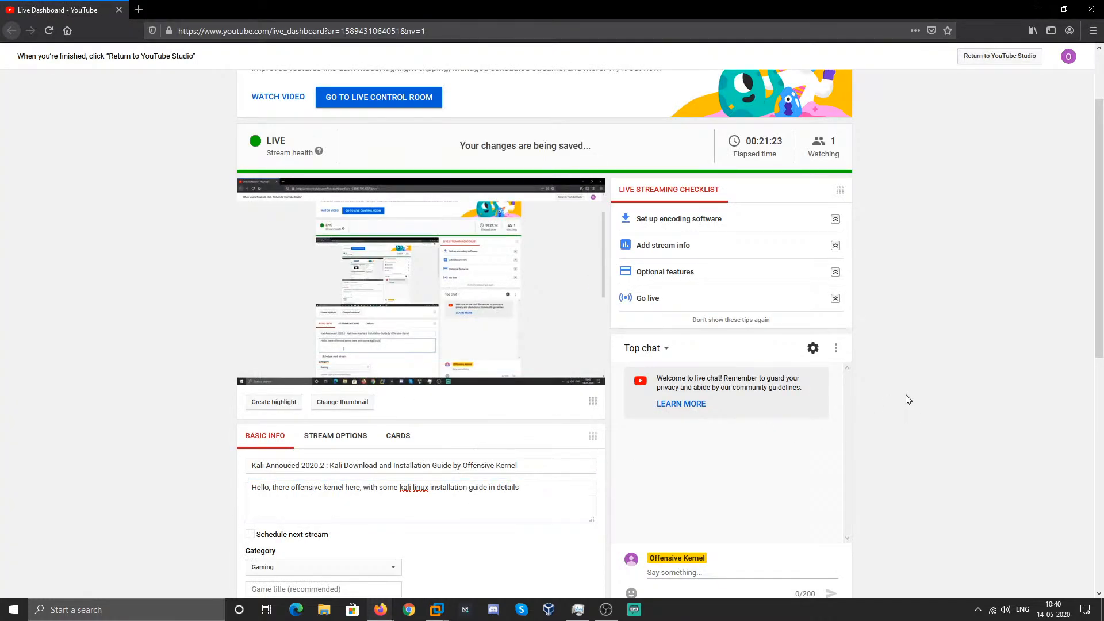
- Review the saved stream details, then switch back to the Kali virtual machine
scroll(906, 395, down, 2)
scroll(906, 395, up, 2)
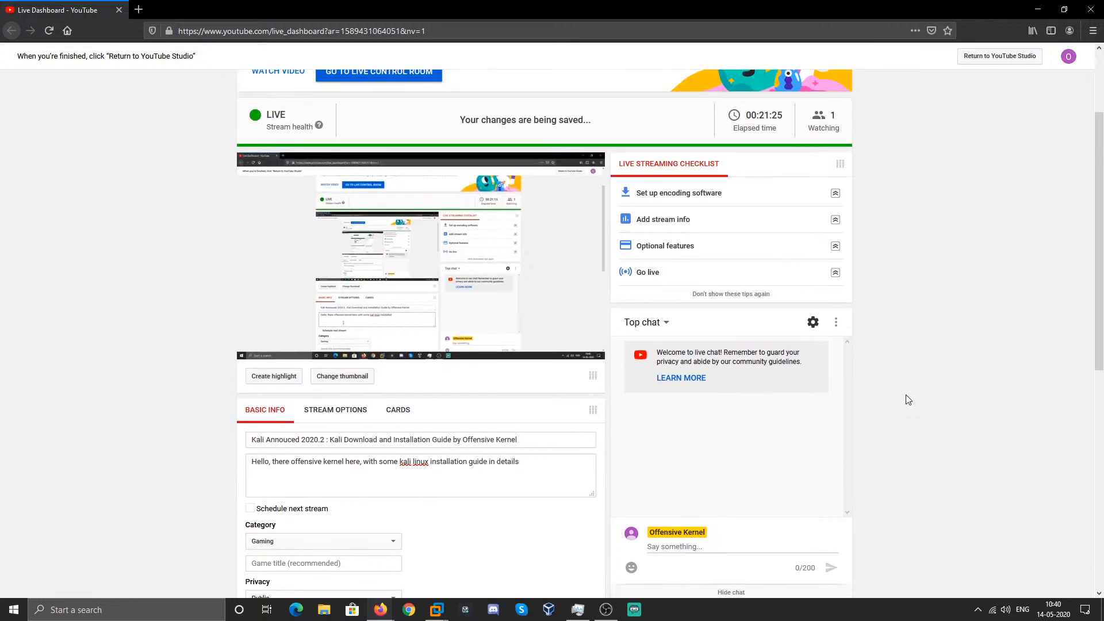
scroll(936, 364, up, 2)
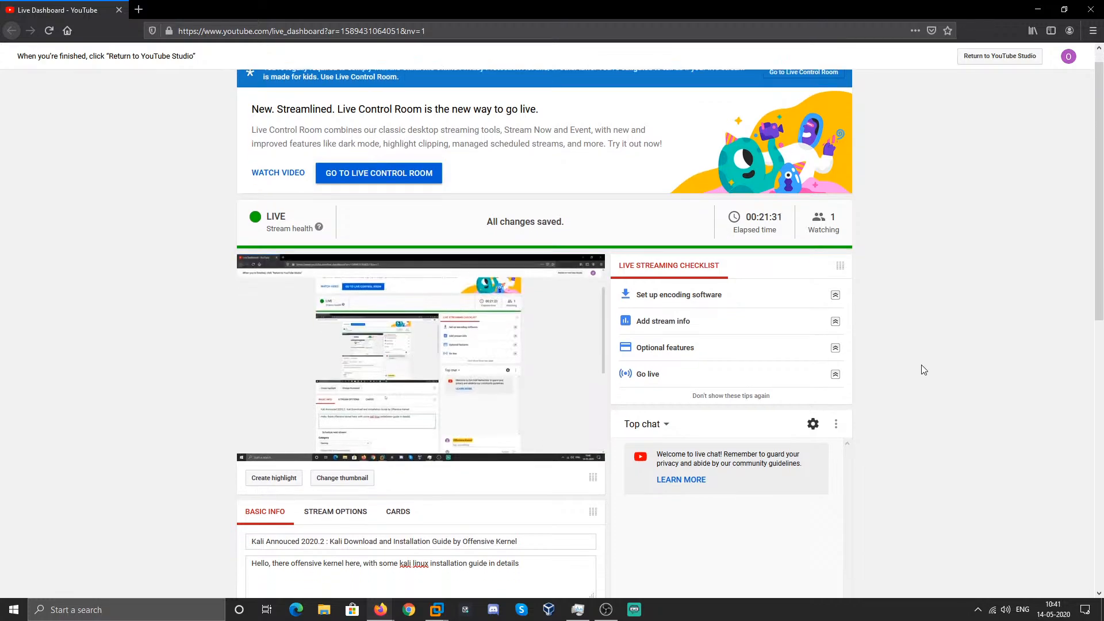
scroll(922, 366, down, 4)
scroll(923, 369, up, 2)
key(alt+Tab)
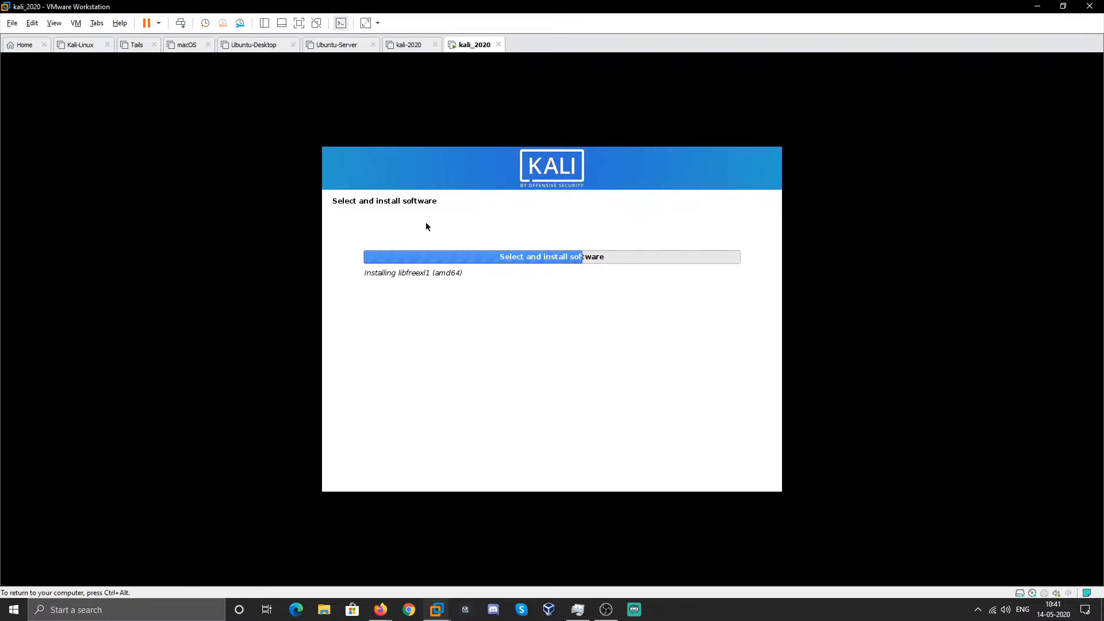
- Let the Kali installer run its software installation through to cleanup
drag(365, 274, 493, 274)
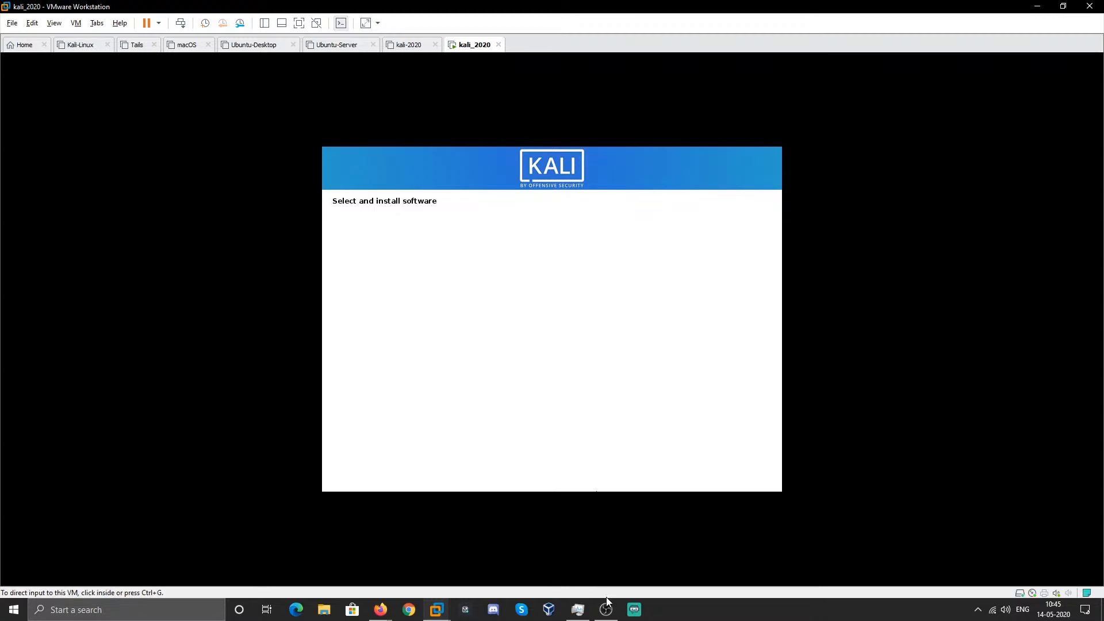
- Toggle the OBS Mic/Aux mute, minimize OBS, and return control to the VM
mouse_move(606, 610)
click(754, 251)
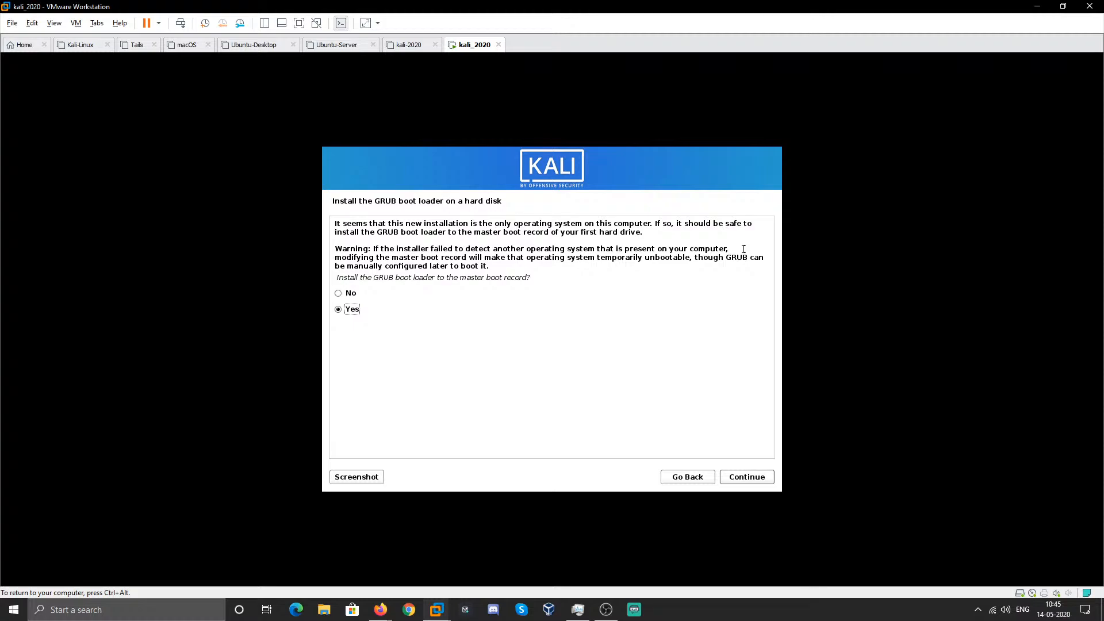
key(ctrl+alt)
click(606, 610)
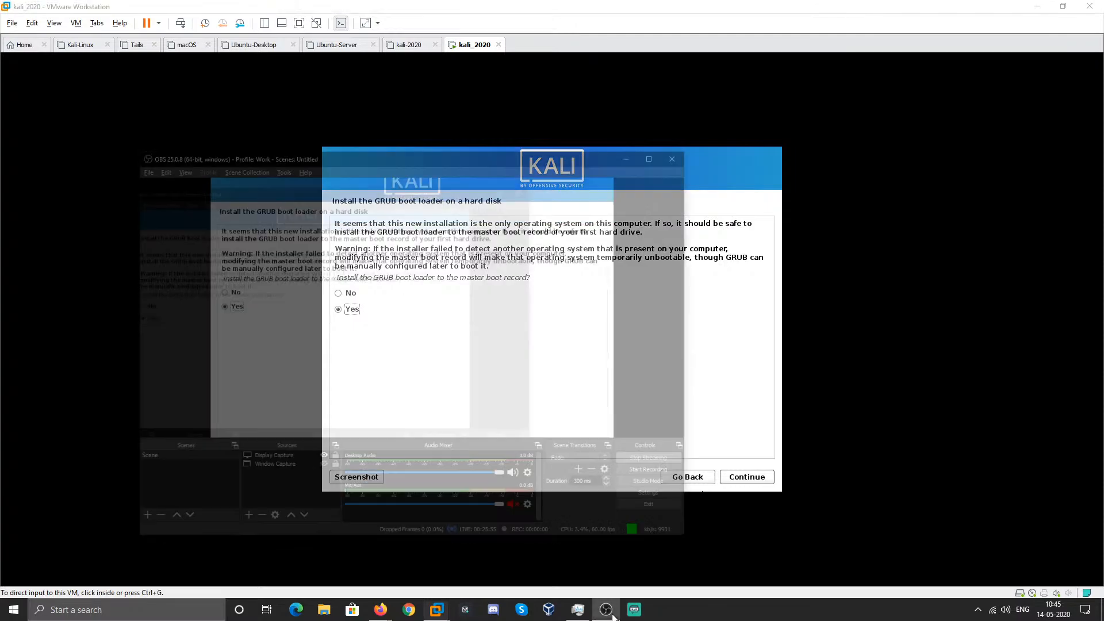
click(481, 475)
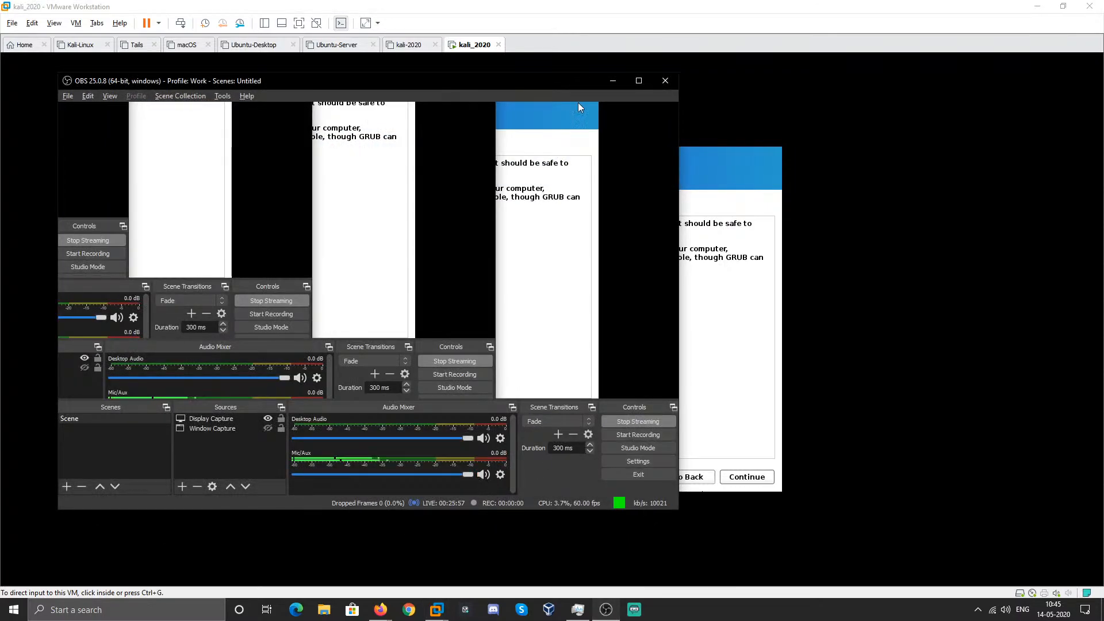
click(610, 80)
click(546, 341)
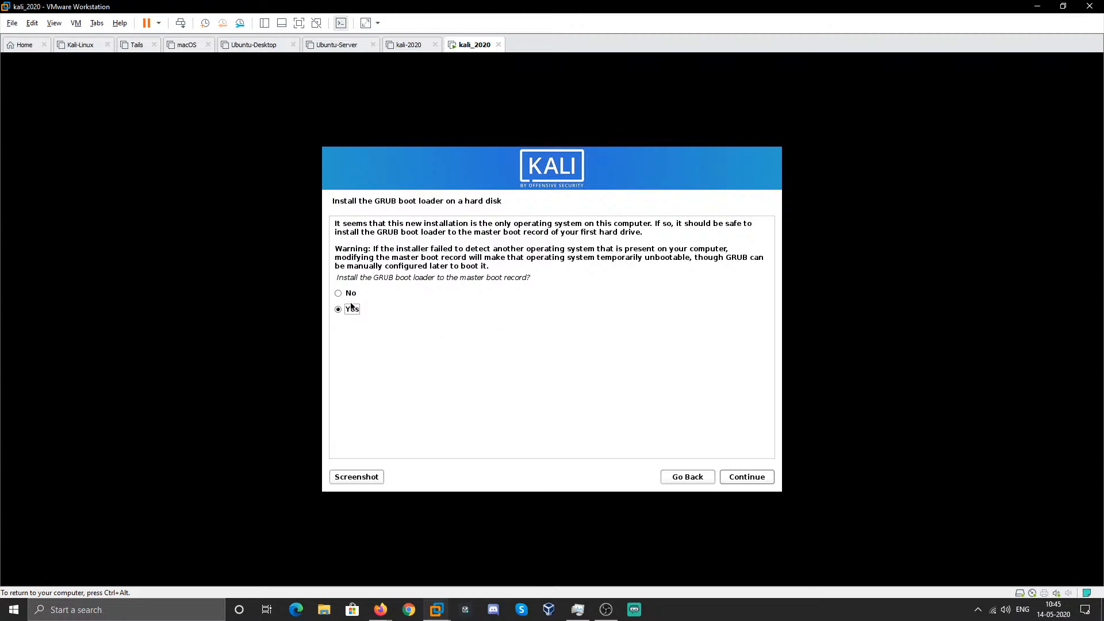
- Install the GRUB boot loader to the master boot record on /dev/sda
click(755, 479)
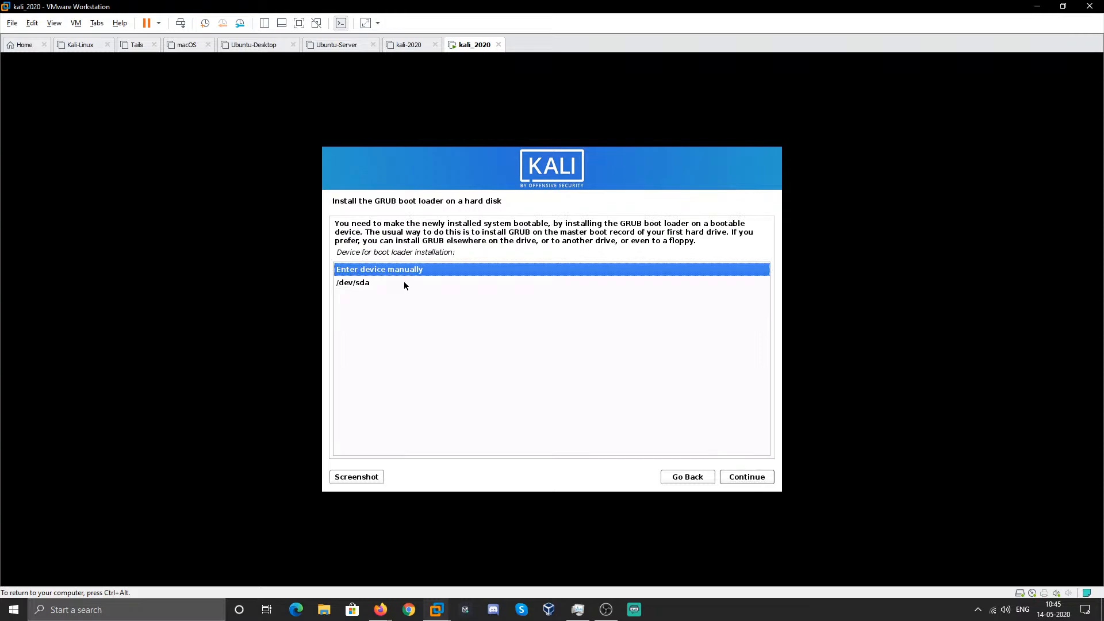
click(403, 282)
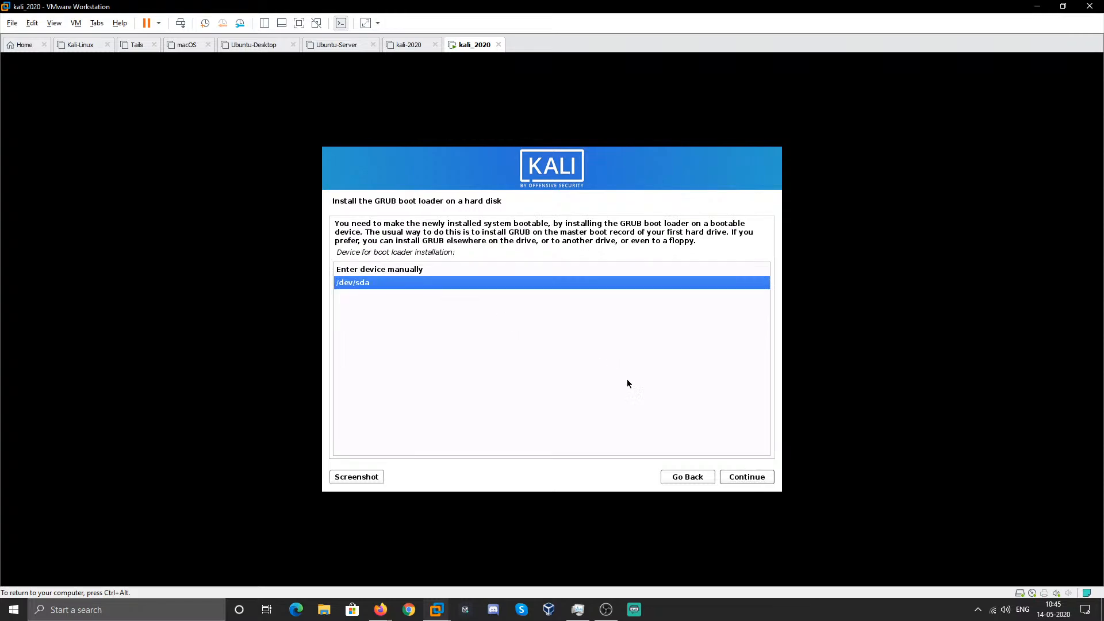
click(740, 479)
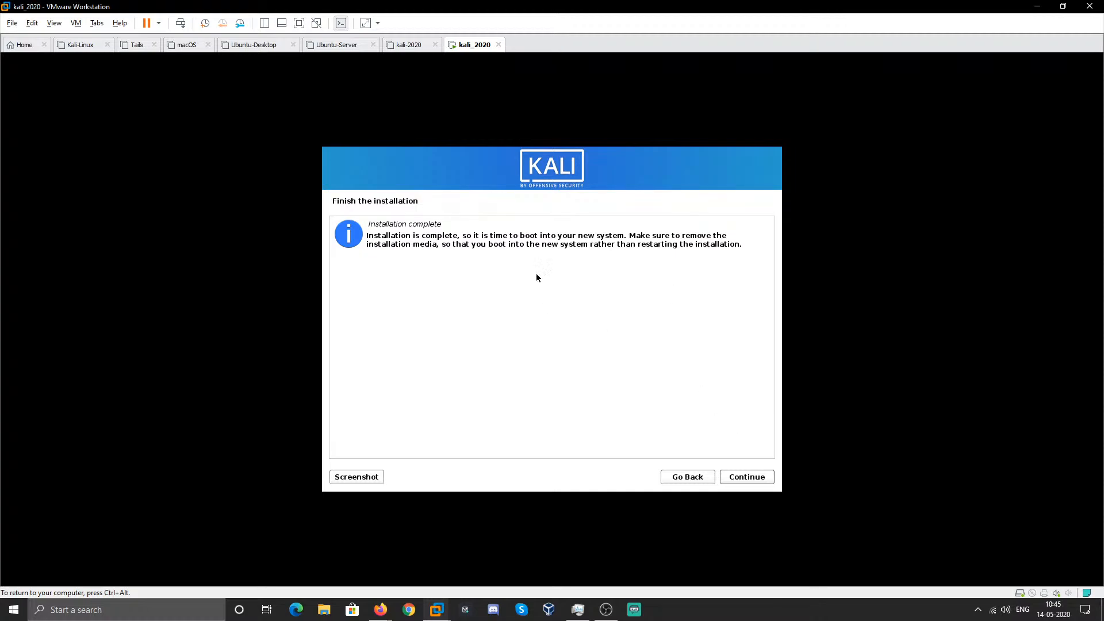
- Reboot into Kali GNU/Linux from GRUB and log in with the user's username and password
click(747, 482)
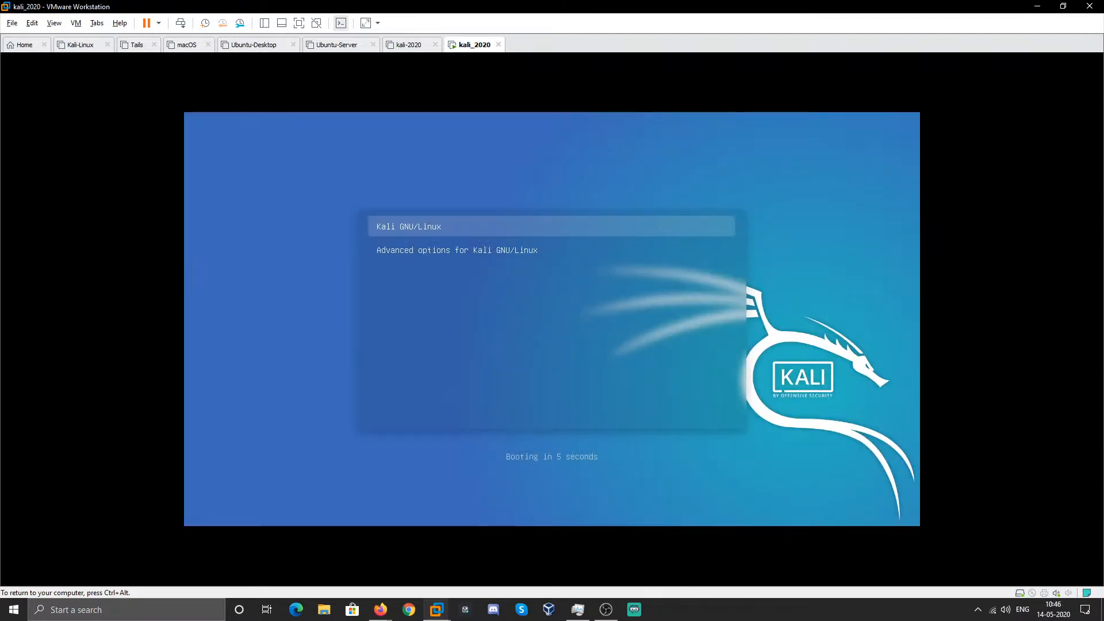
key(Return)
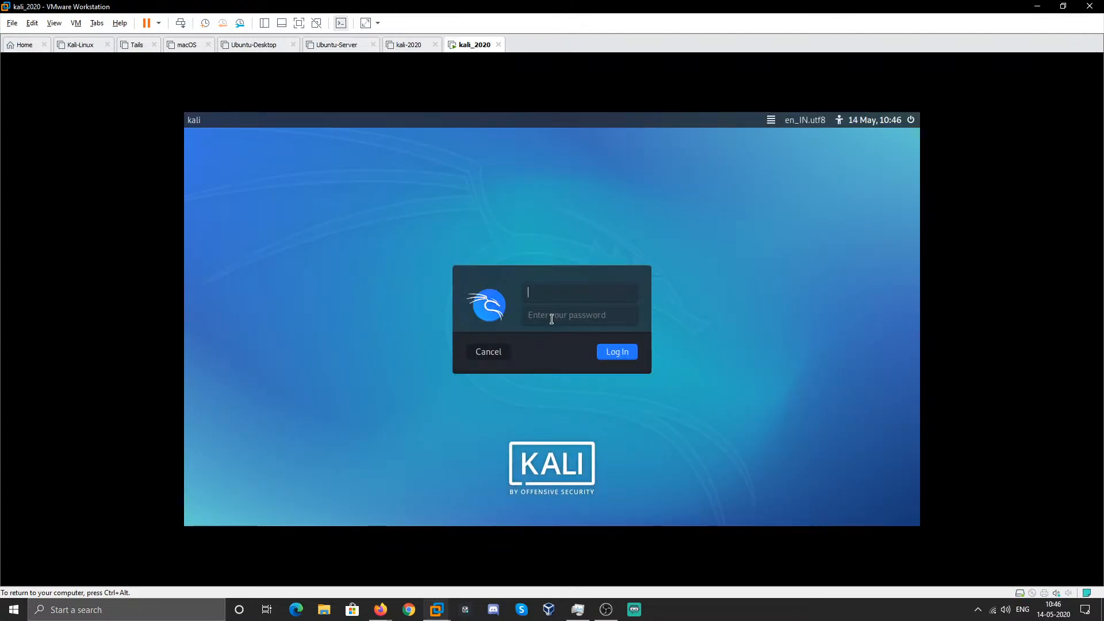
text(offes)
key(BackSpace)
text(nsive)
key(Tab)
text(kali)
key(Return)
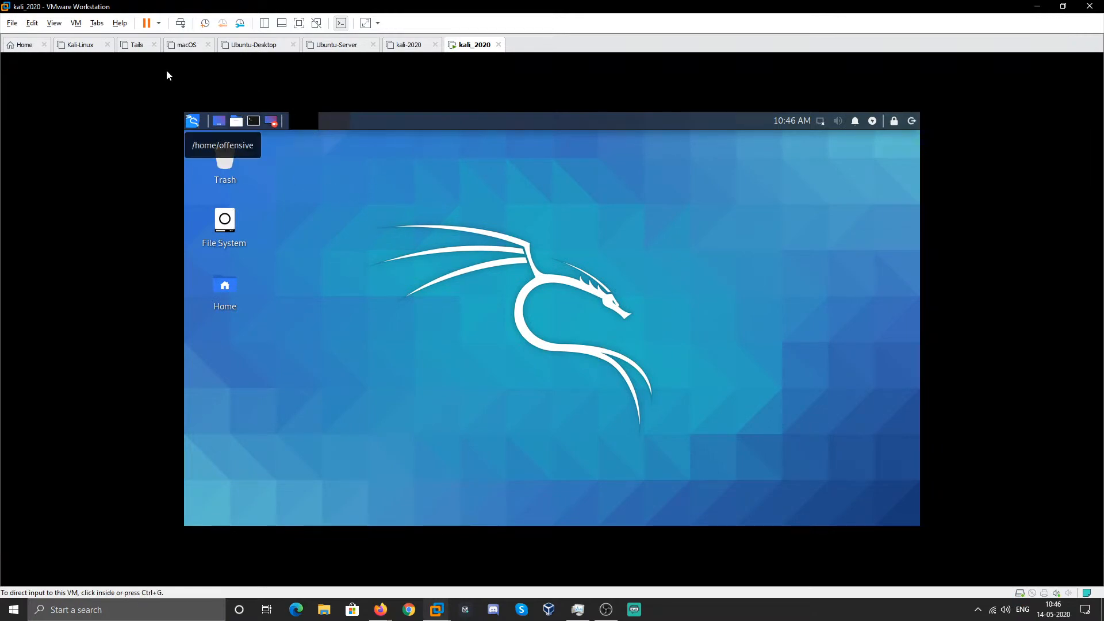
- Mount the VMware Tools disc and copy its tar.gz archive onto the Kali desktop
click(76, 23)
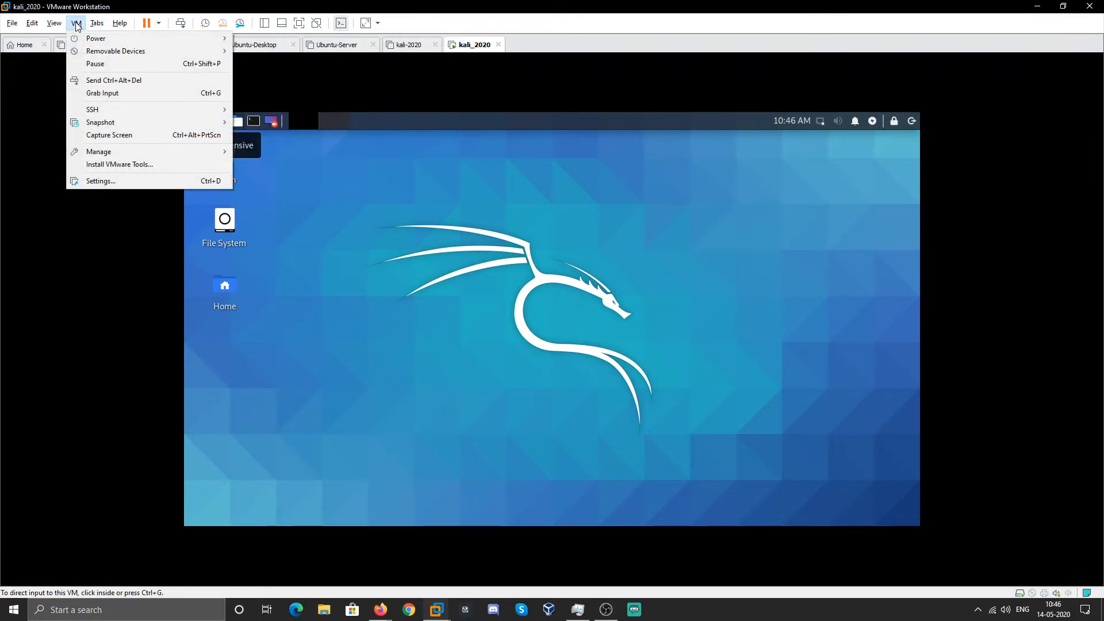
click(126, 163)
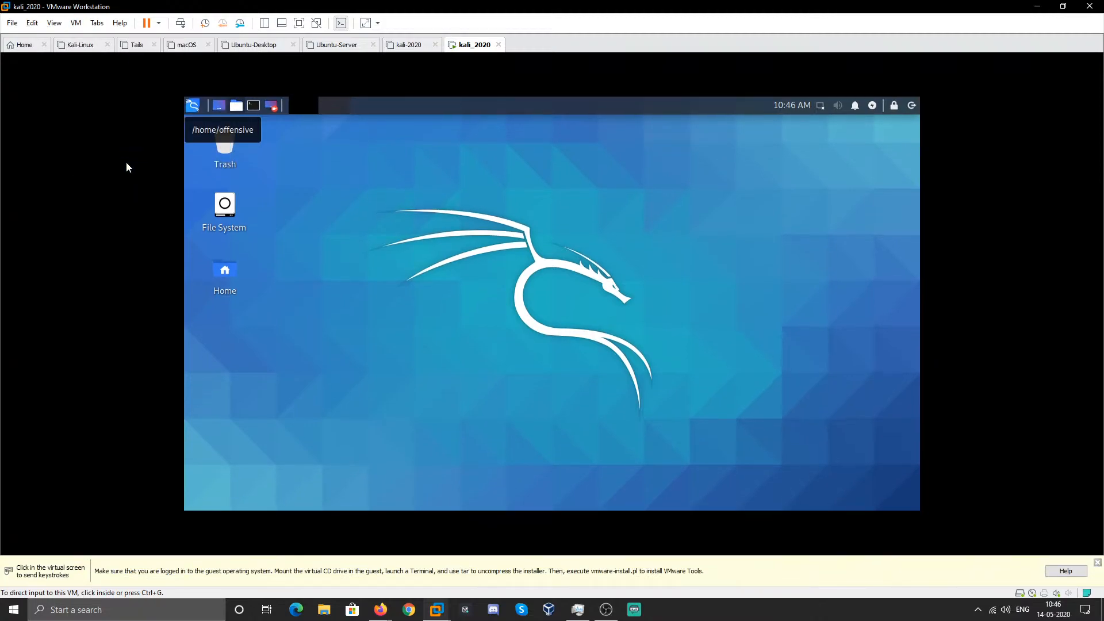
click(490, 257)
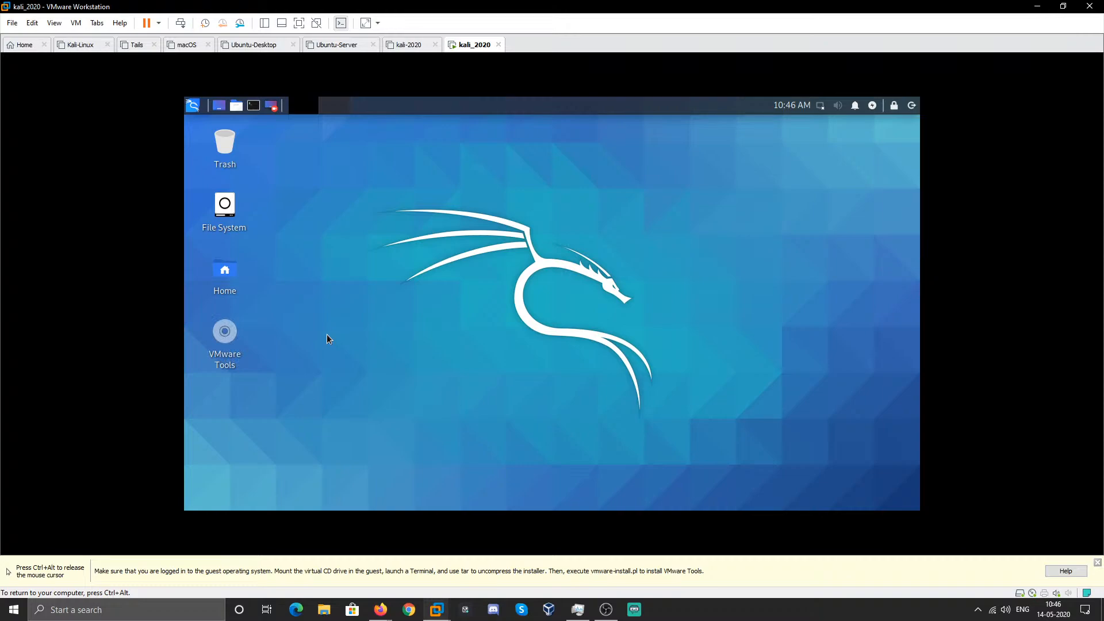
click(225, 332)
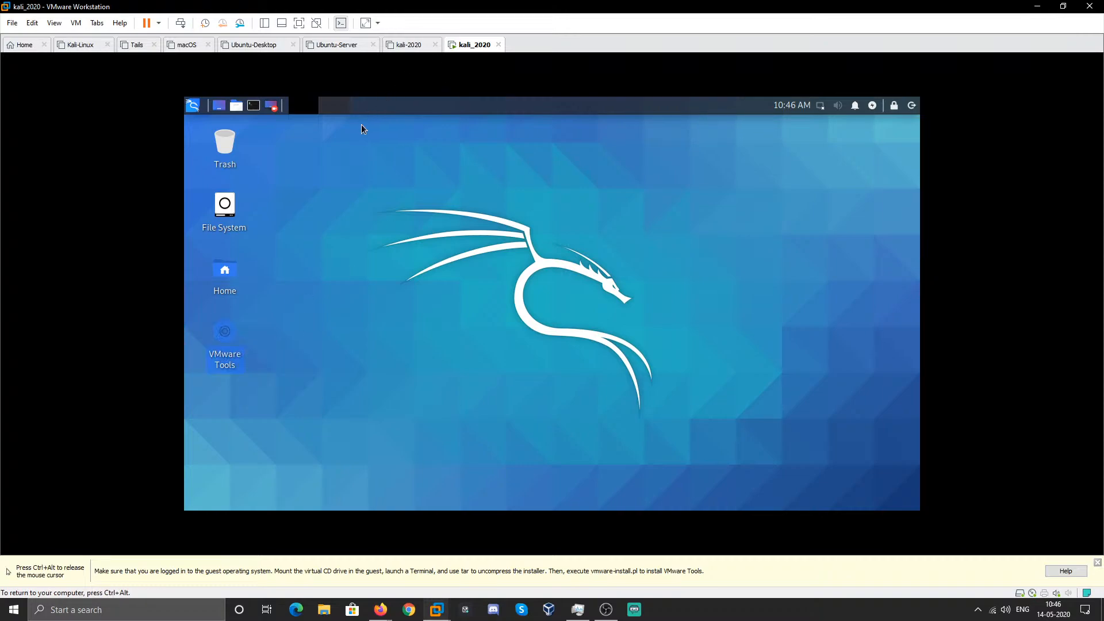
right_click(229, 341)
click(253, 353)
click(498, 190)
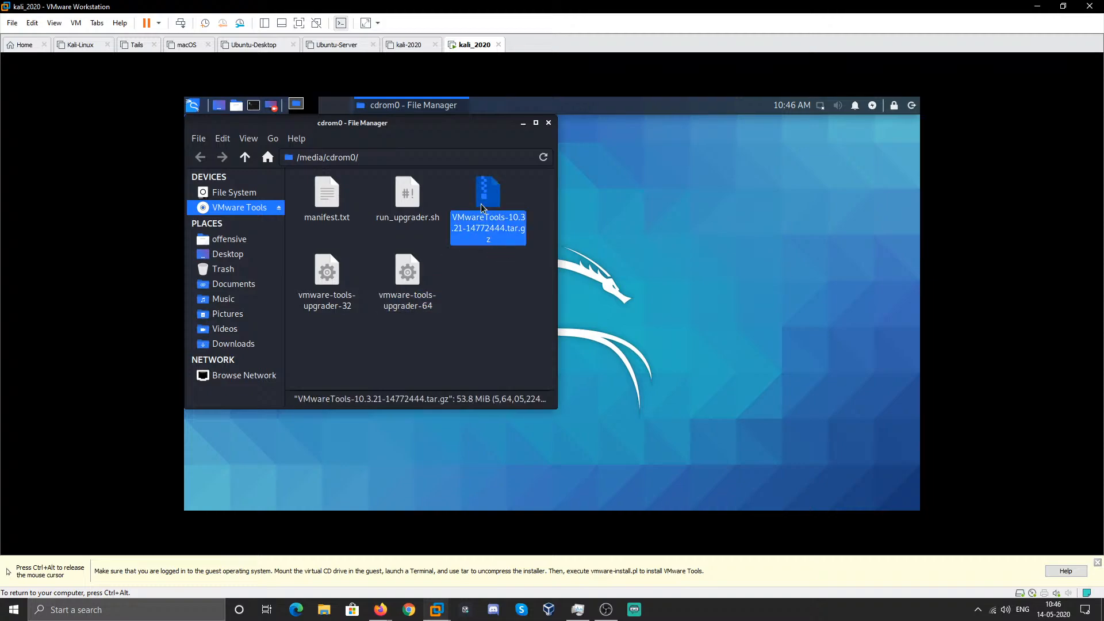
drag(483, 208, 754, 427)
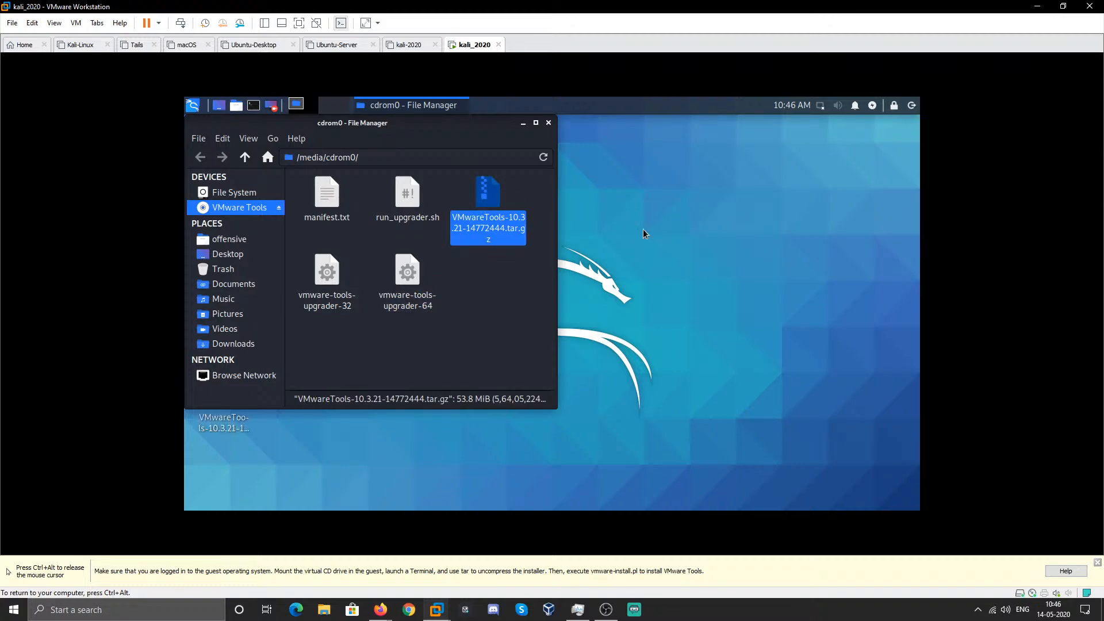
click(546, 124)
- Extract the vmware-tools-distrib folder from the archive onto the desktop
double_click(223, 395)
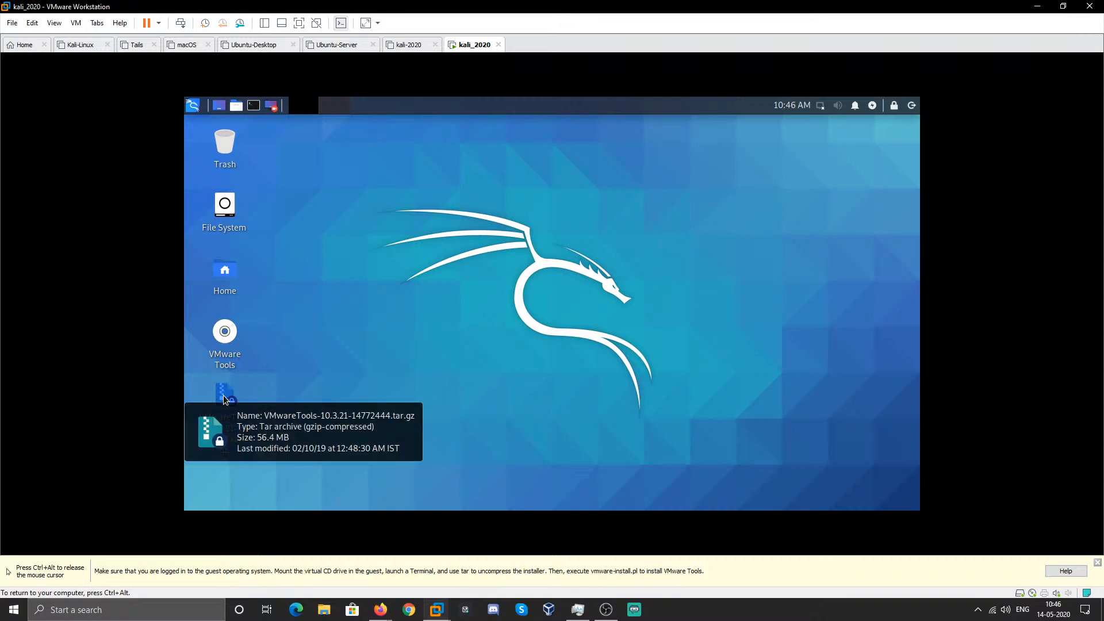
drag(334, 125, 764, 157)
drag(687, 244, 239, 477)
drag(765, 156, 509, 156)
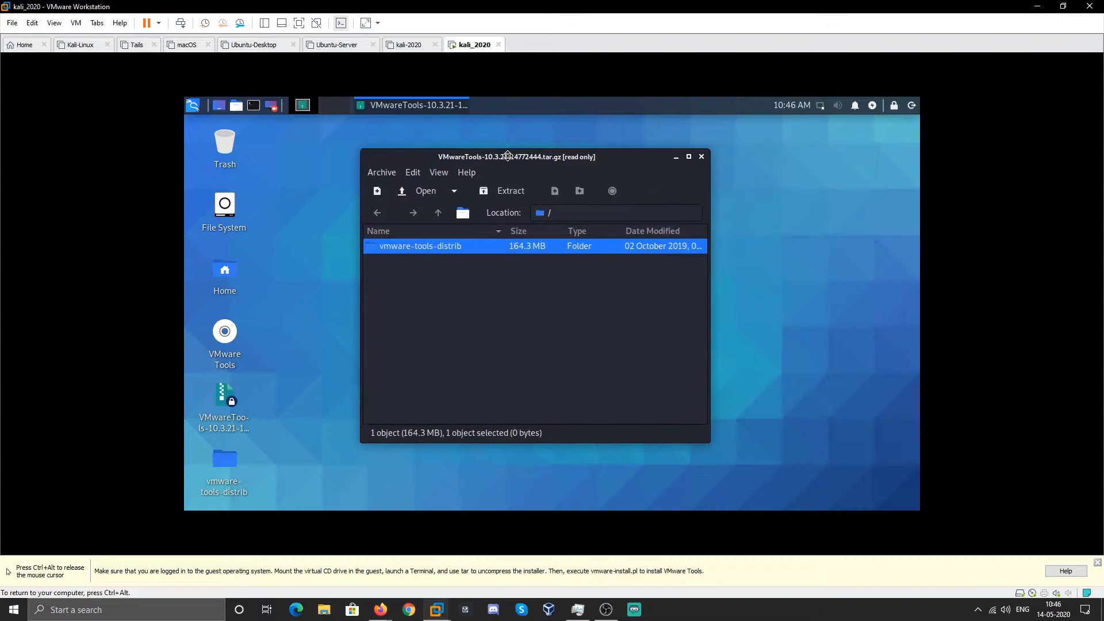
click(701, 156)
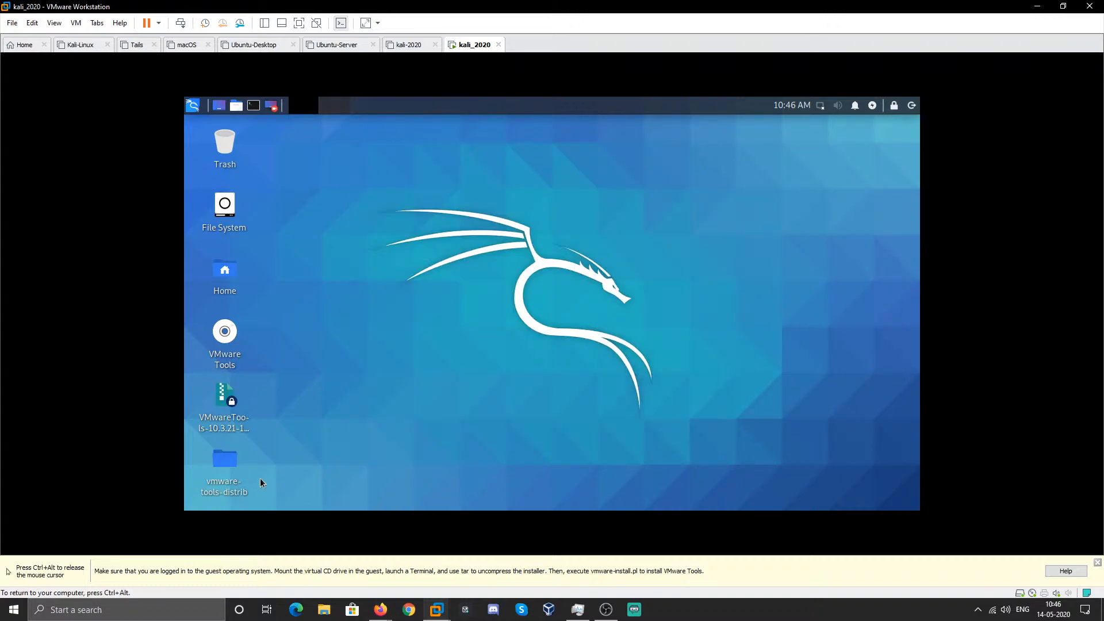
- Open the vmware-tools-distrib folder and launch a terminal inside it
double_click(229, 465)
drag(354, 123, 524, 154)
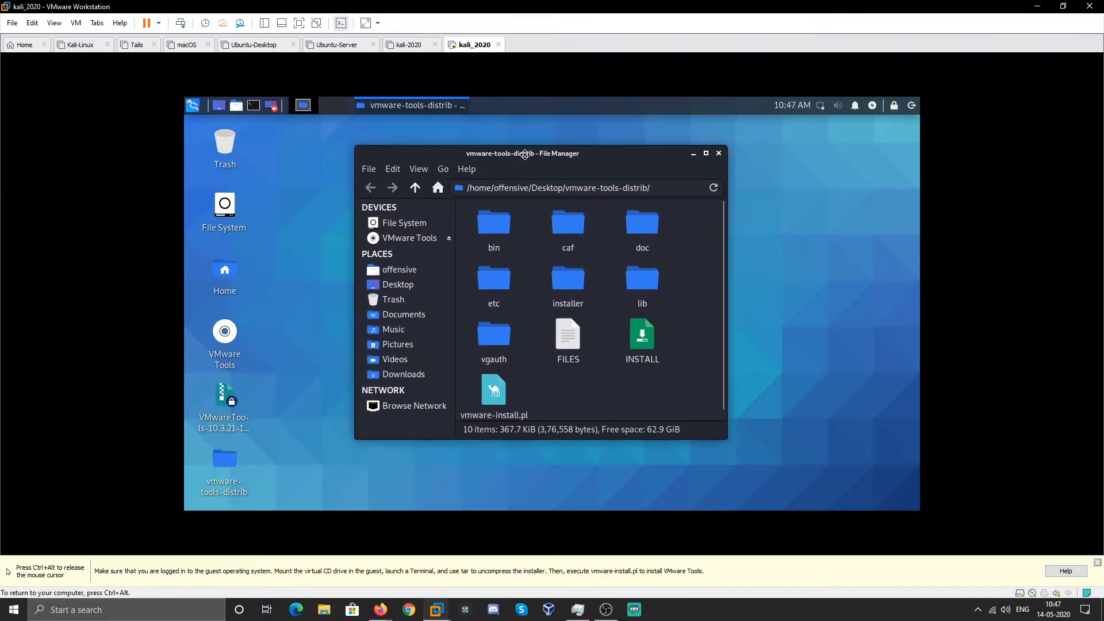
right_click(556, 398)
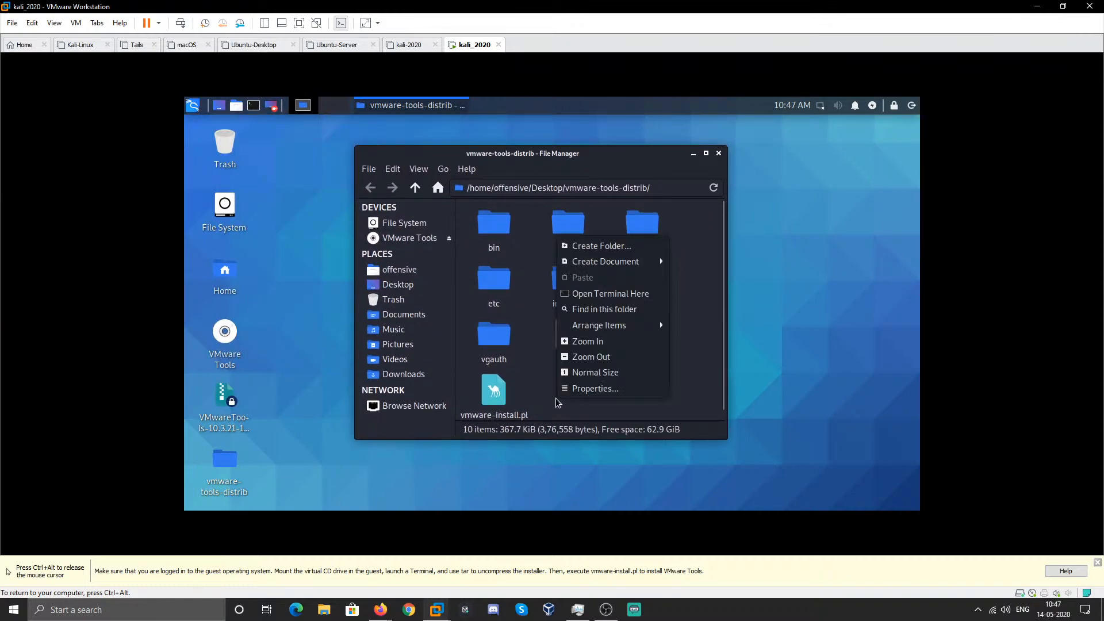
click(604, 291)
- Run sudo /bin/bash and enter the user's password to get a root shell
drag(418, 120, 571, 175)
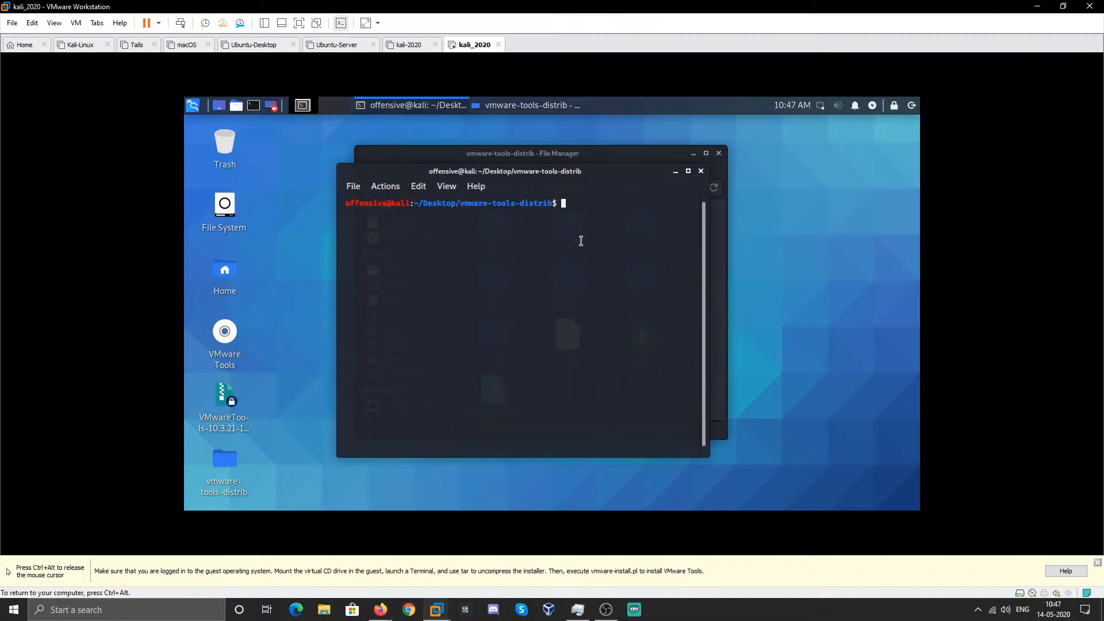
text(sudo /bin/bash)
key(Return)
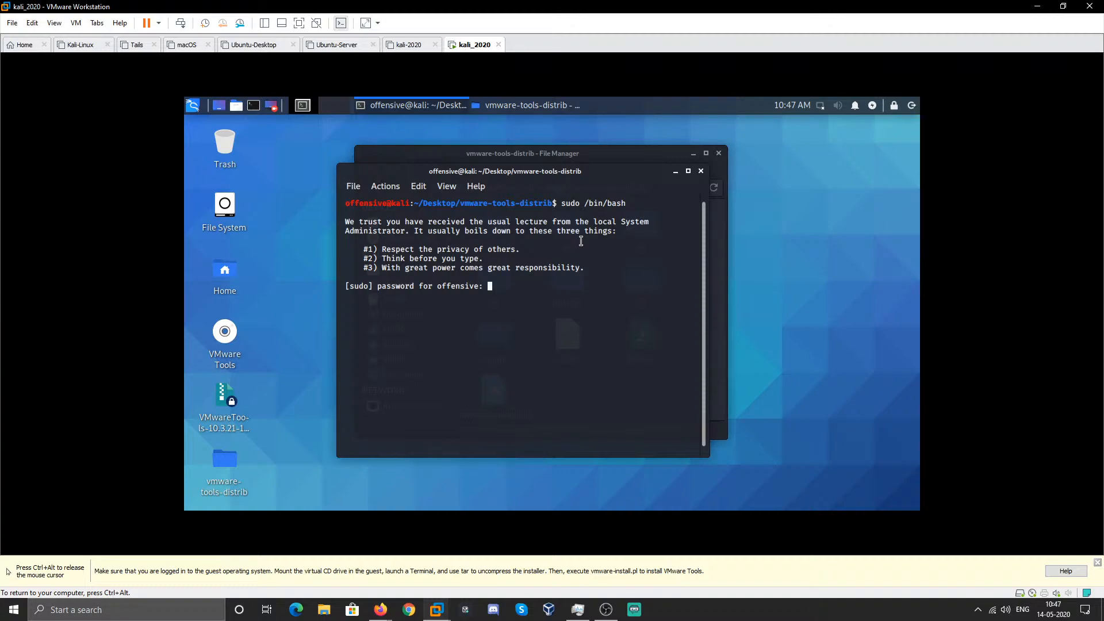
key(Return)
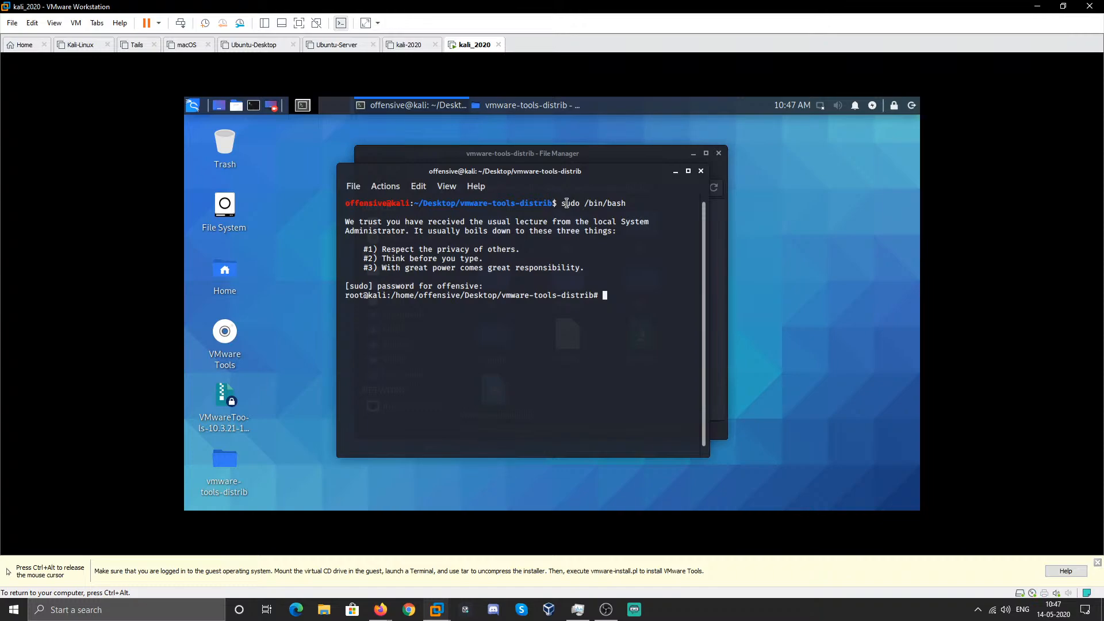
- List the vmware-tools-distrib folder contents with ls -la
drag(566, 206, 624, 205)
click(624, 205)
text(ls -la)
key(Return)
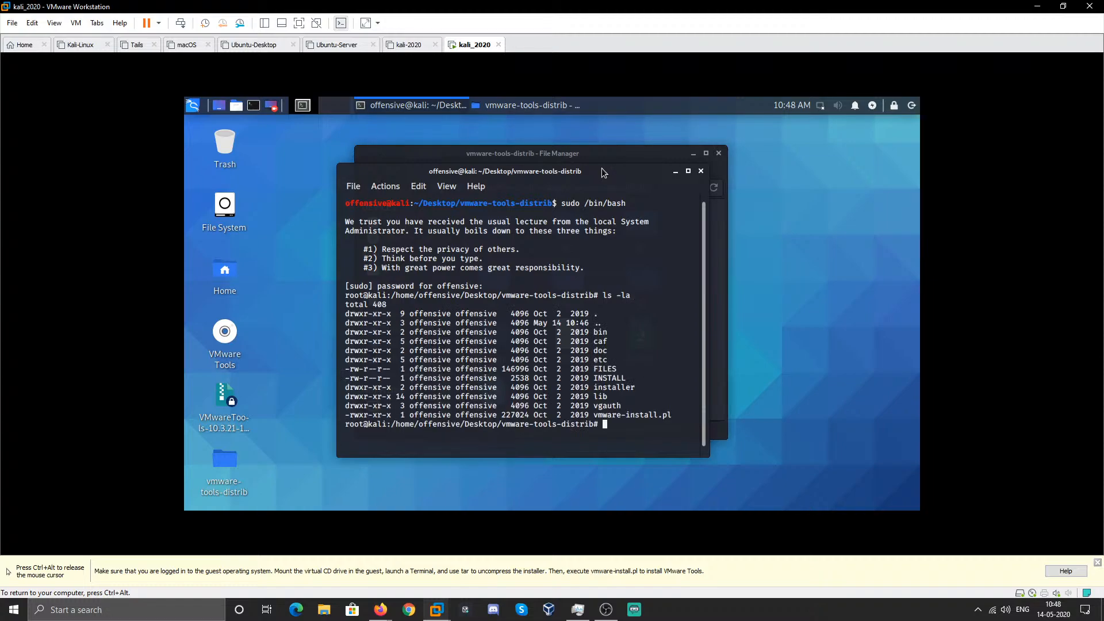
- Copy the installer file name and run ./vmware-install.pl
double_click(627, 416)
right_click(642, 417)
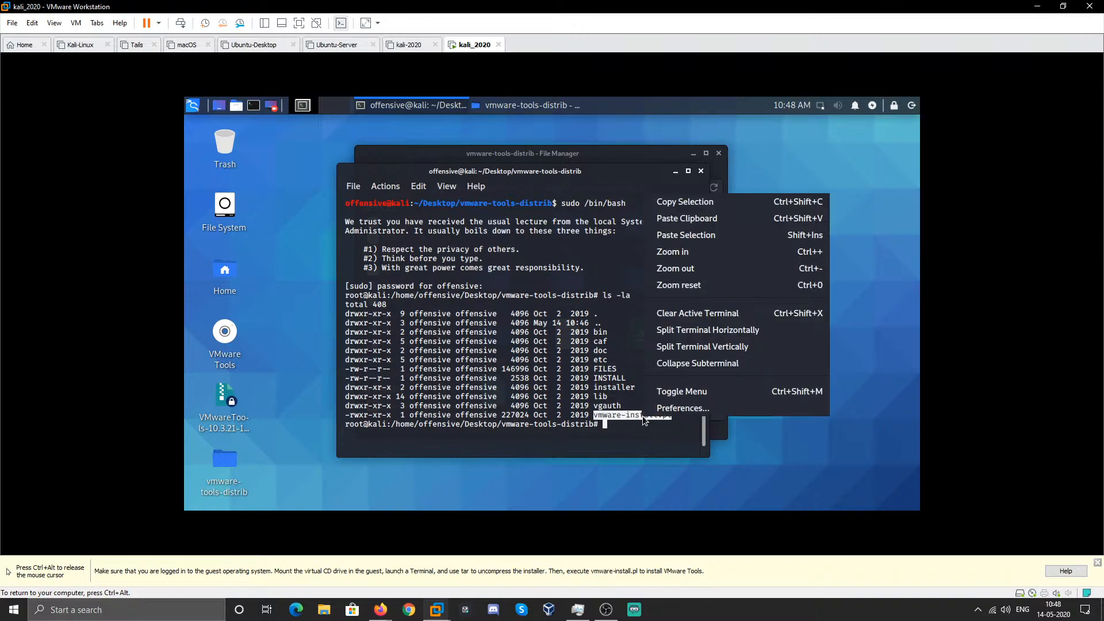
click(697, 203)
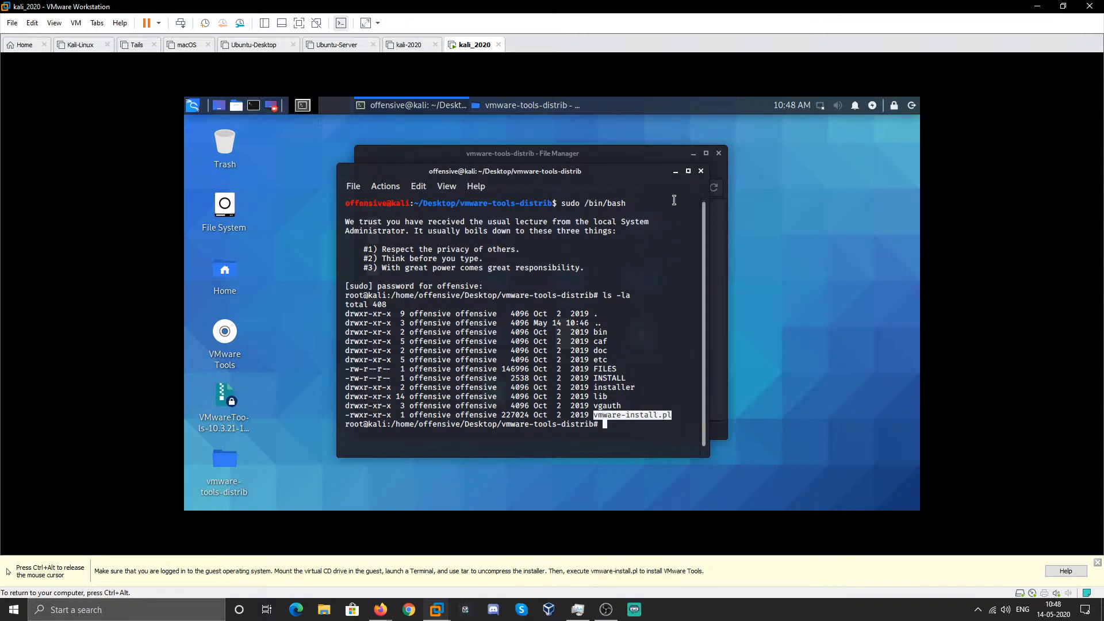
text(./)
key(ctrl+shift+v)
key(Return)
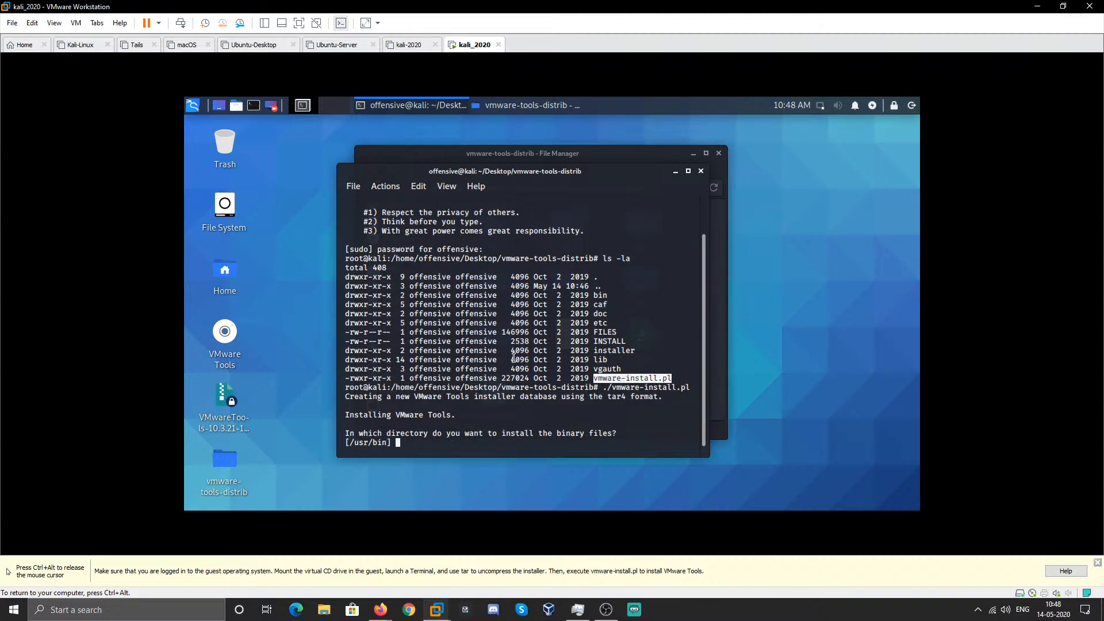
- Accept every default installer answer until VMware Tools 10.3.21 reports successful configuration
key(Return)
key(Return)
key(Return)
key(Return)
key(Return)
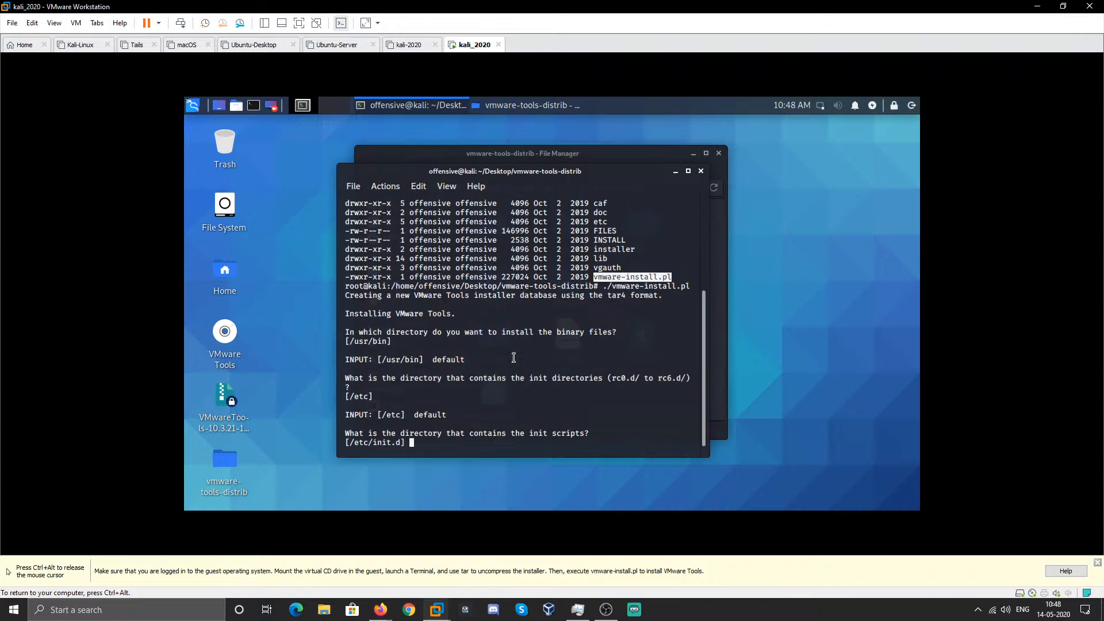
key(Return)
key(Return)
key(Return)
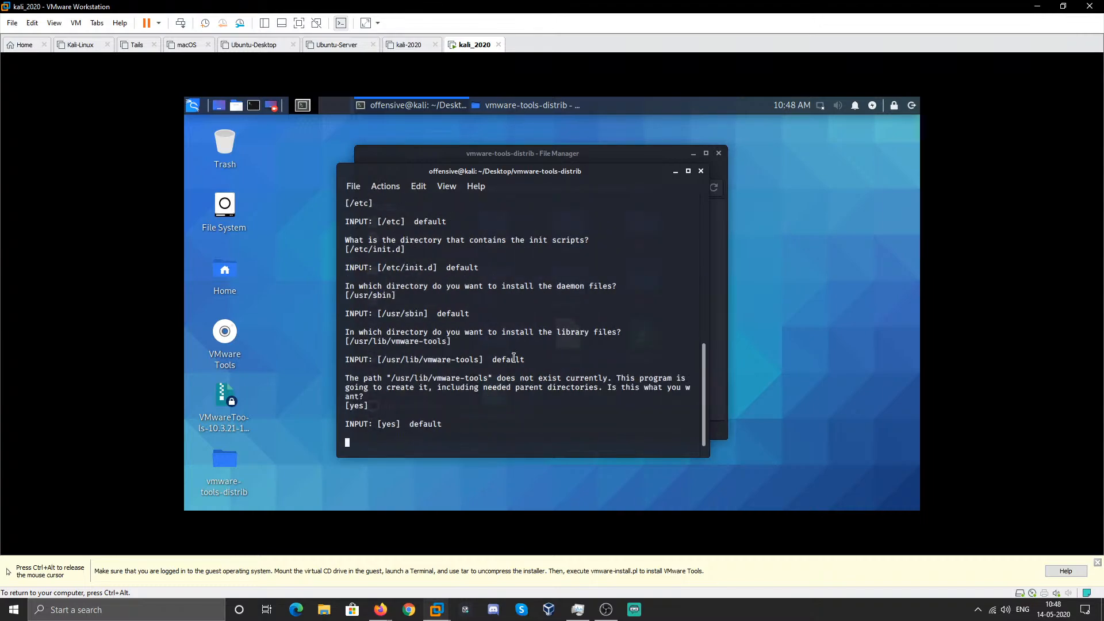
key(Return)
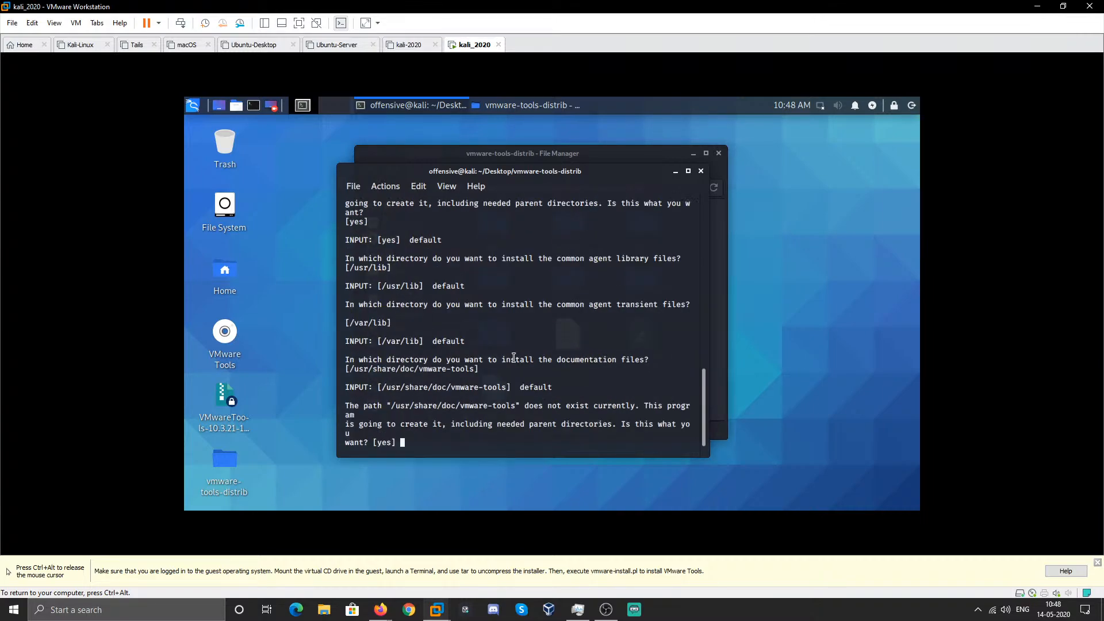
key(Return)
key(Return)
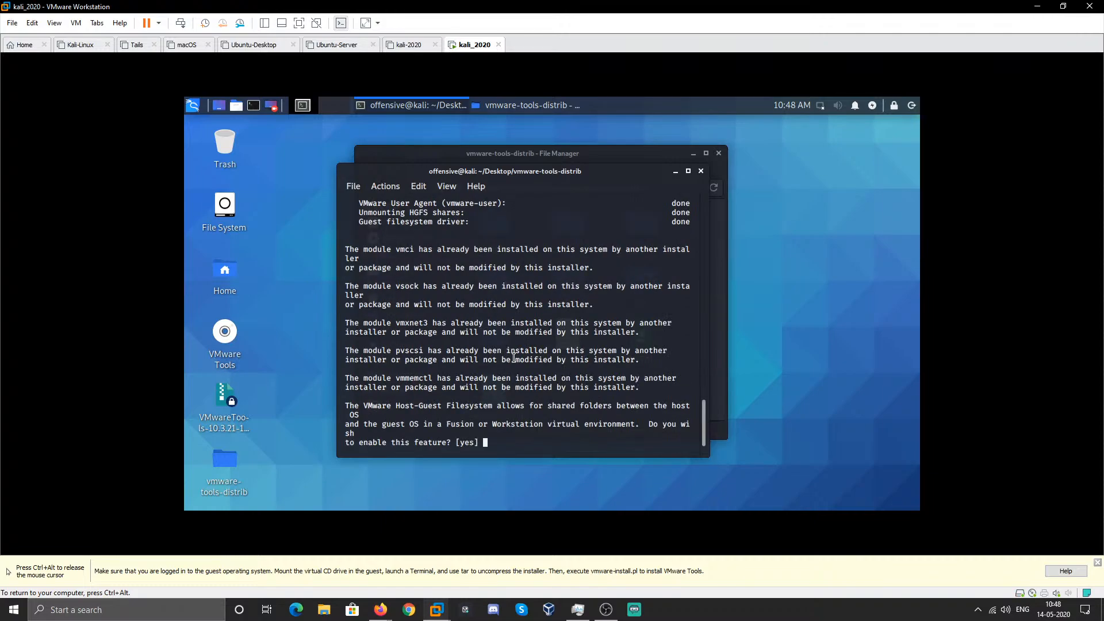
key(Return)
key(Return)
key(Return)
key(Return)
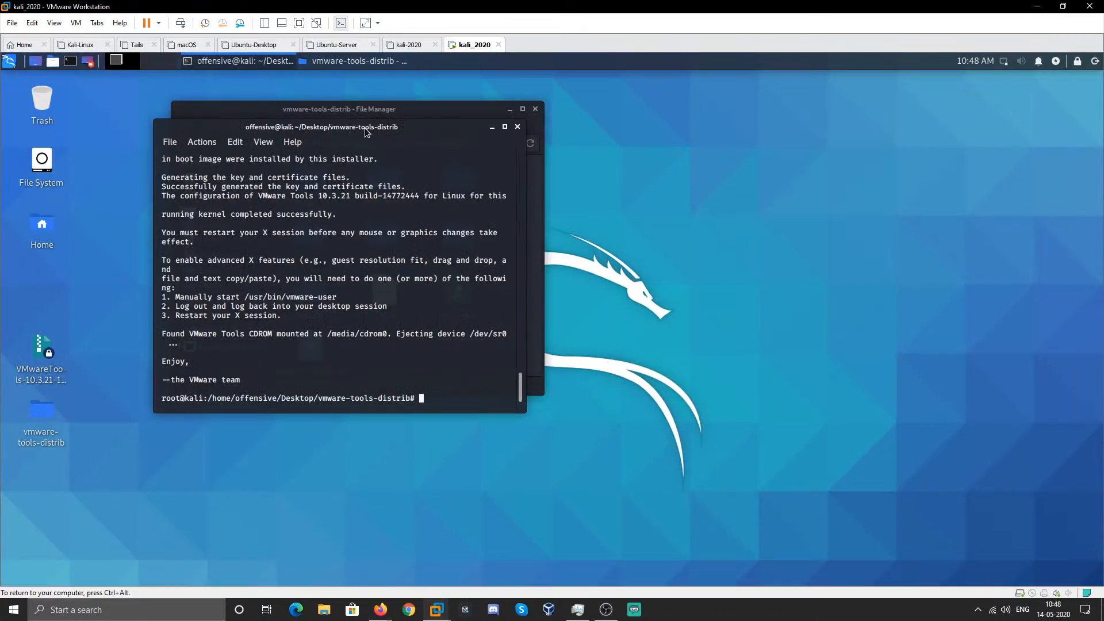
- Move the terminal to the right side, clear it and exit the root shell
drag(364, 127, 854, 157)
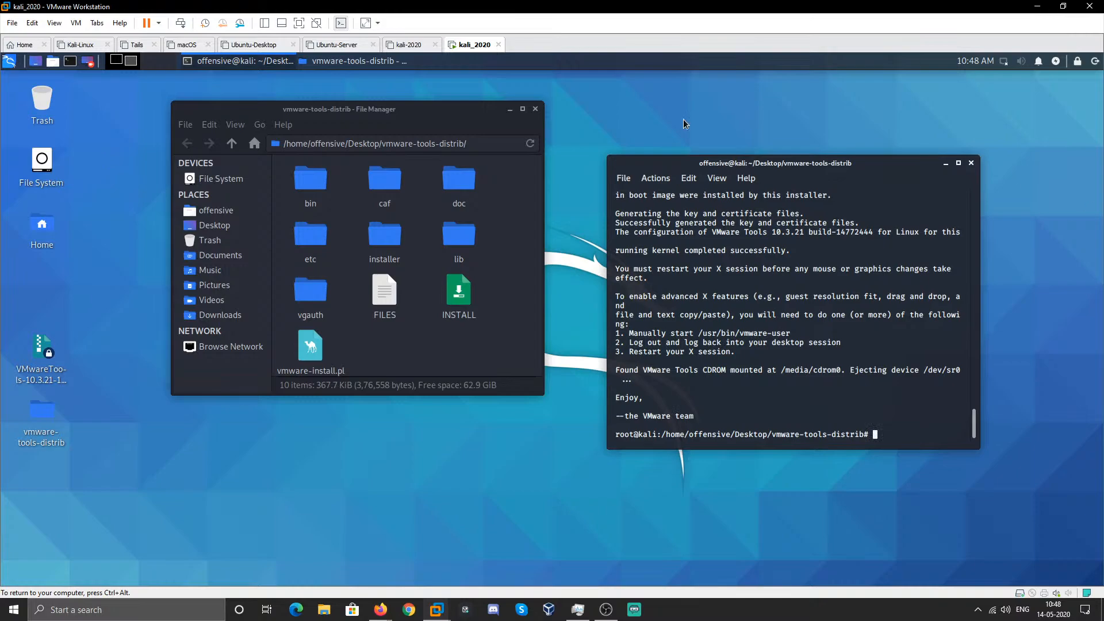
drag(805, 165, 817, 173)
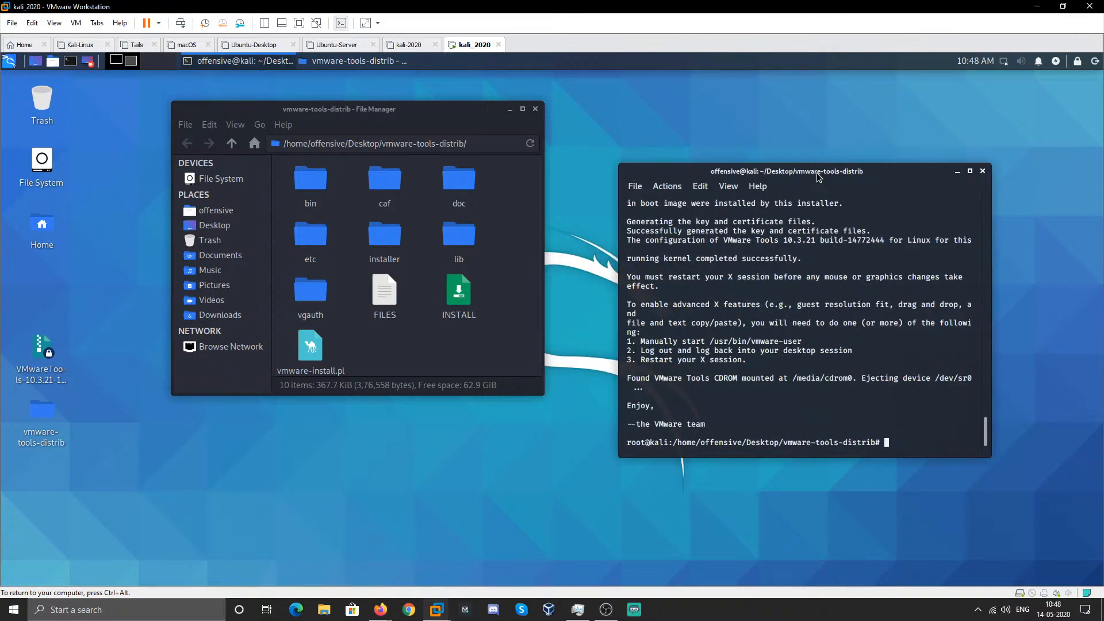
text(clear)
key(Return)
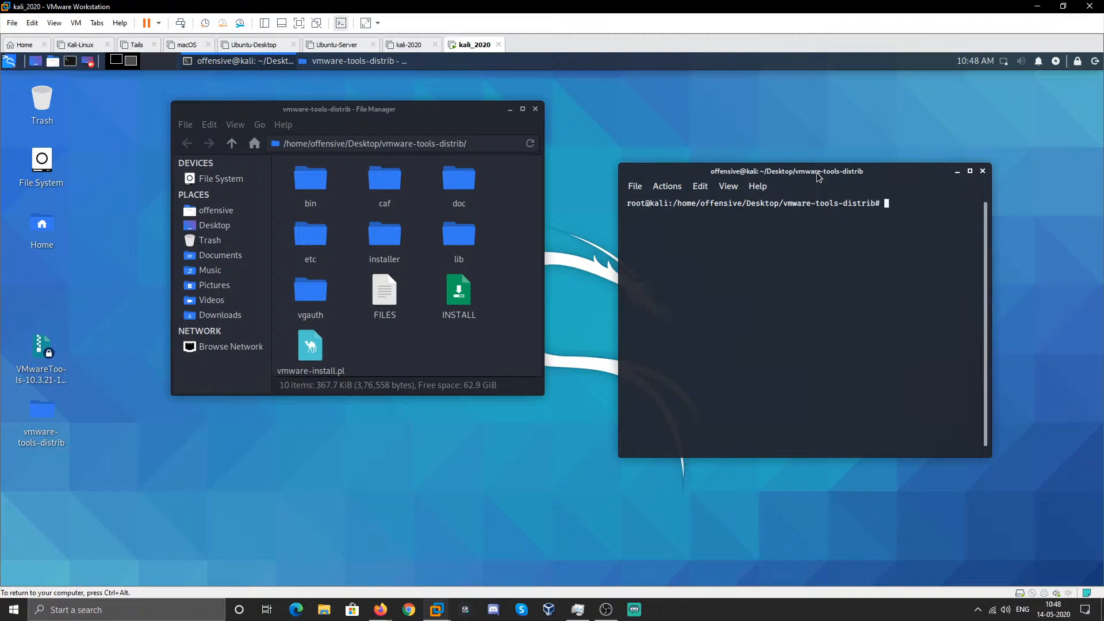
text(exit)
key(Return)
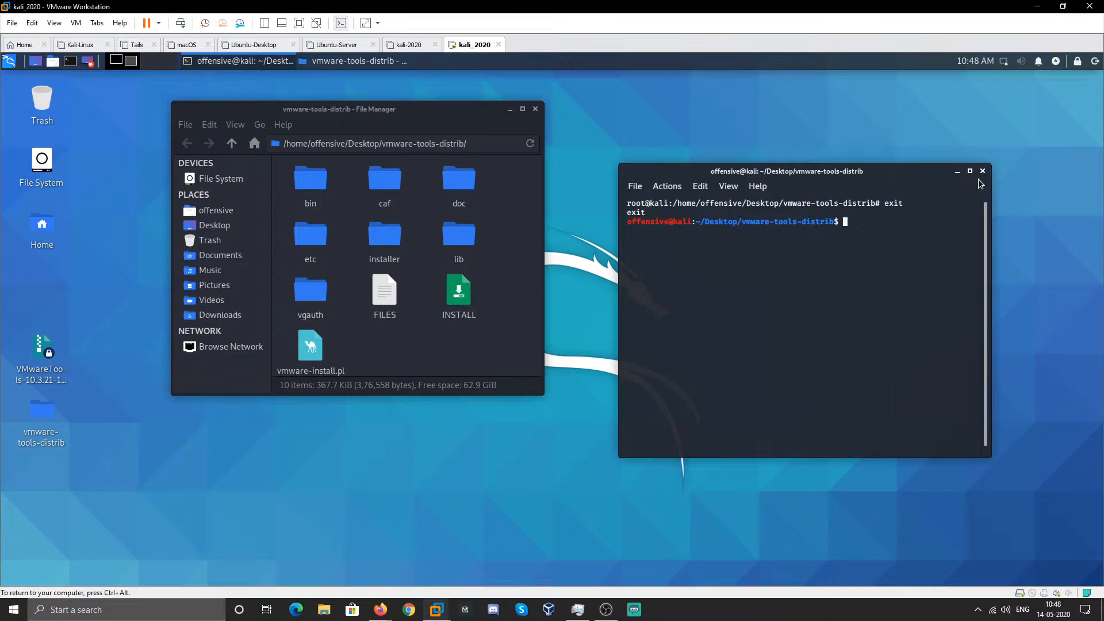
- Open a new root shell with sudo /bin/bash
double_click(638, 203)
double_click(641, 221)
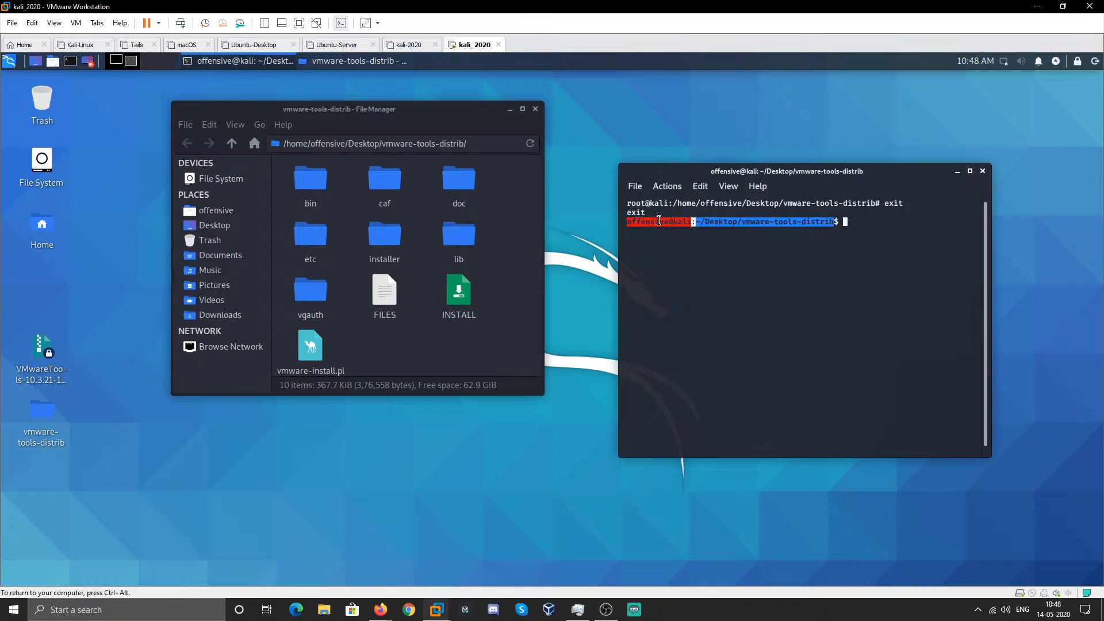
click(908, 251)
text(s)
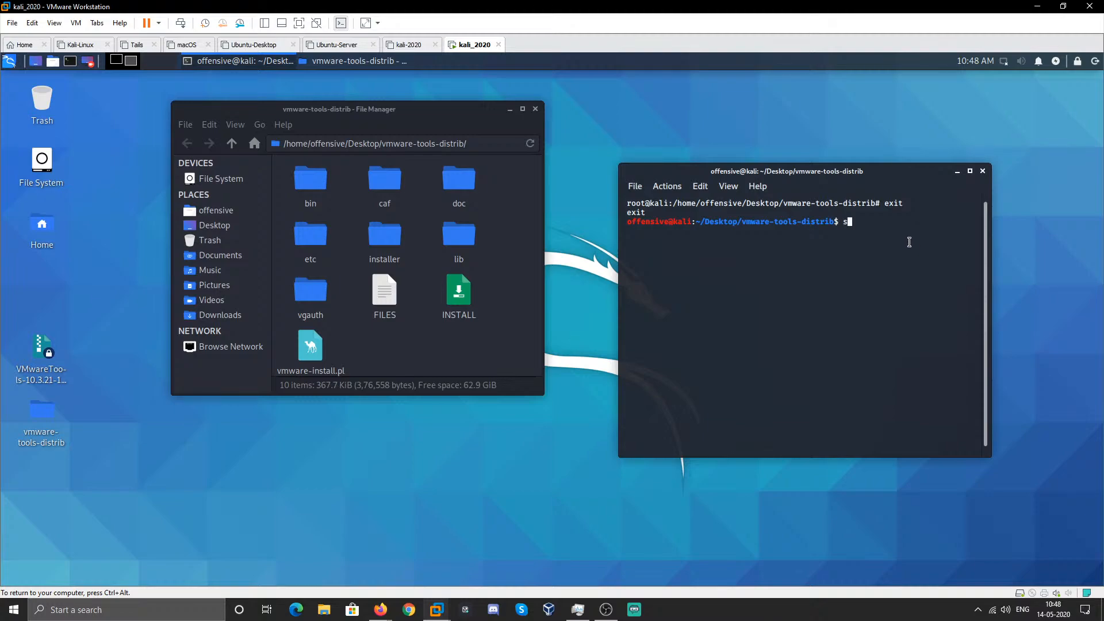
text(udo /bin/bash)
key(Return)
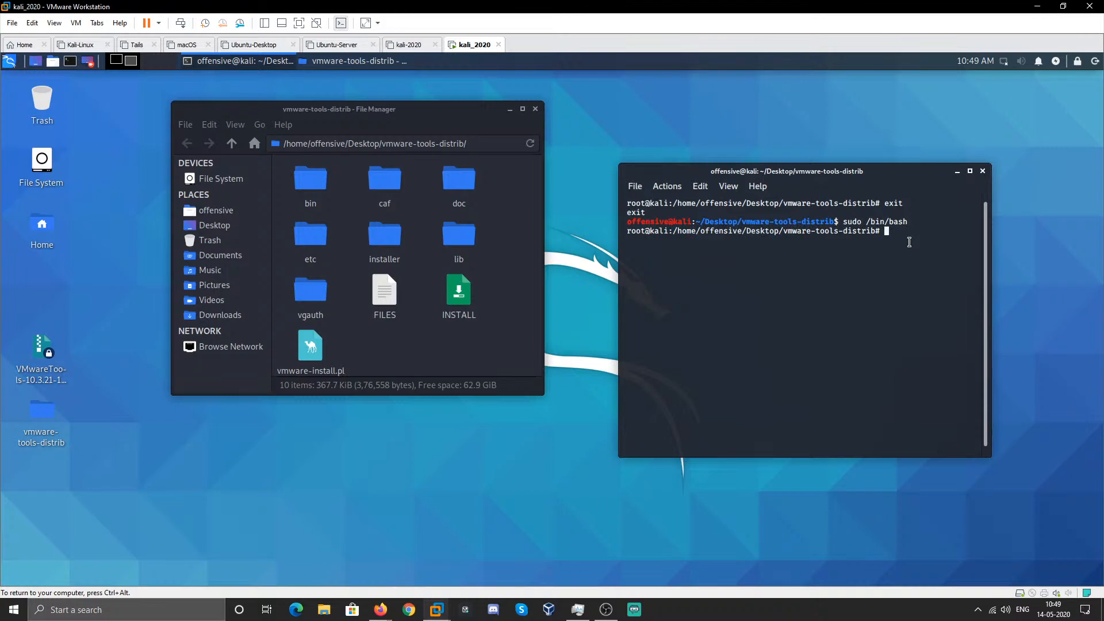
- Change the root password with passwd, entering it twice, then clear the terminal
text(passwd)
key(Return)
key(Return)
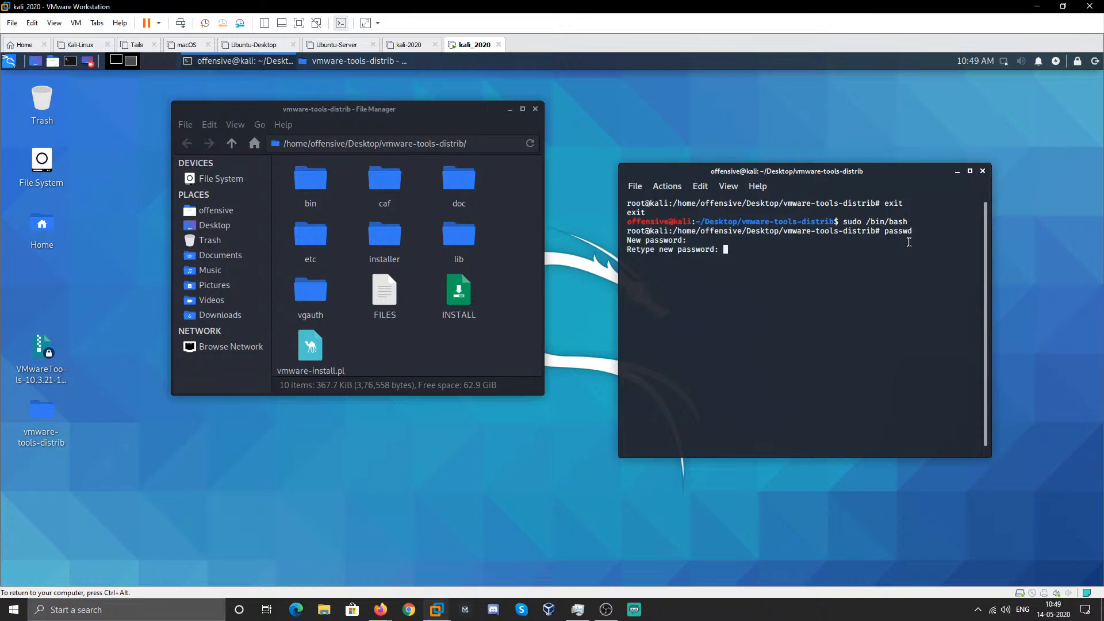
key(Return)
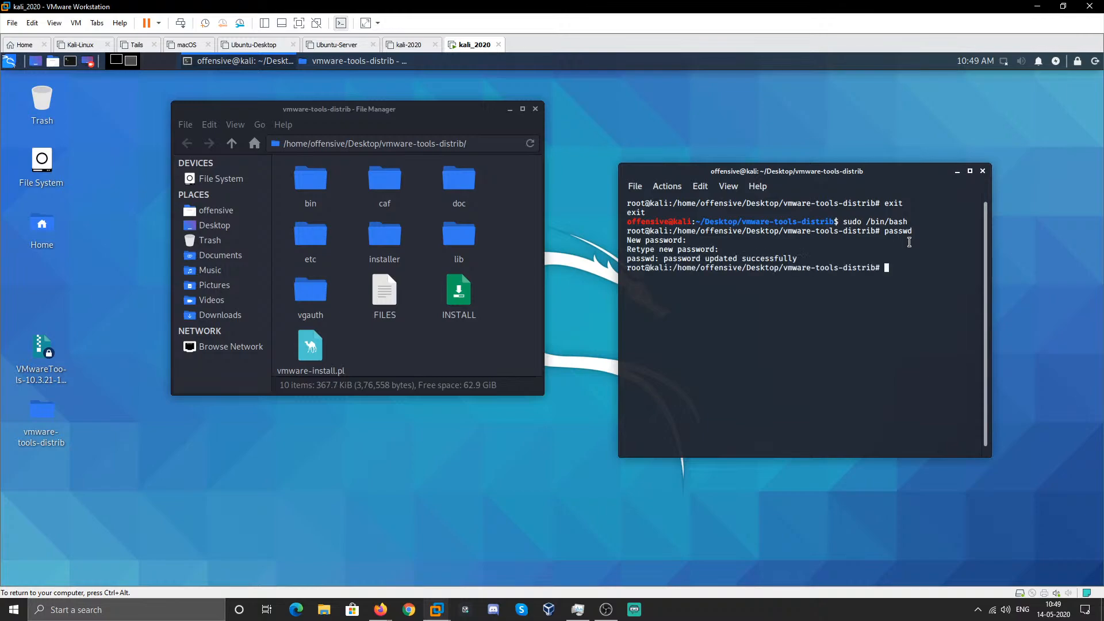
text(clear)
- Exit both shells and close the vmware-tools-distrib file manager window
key(Return)
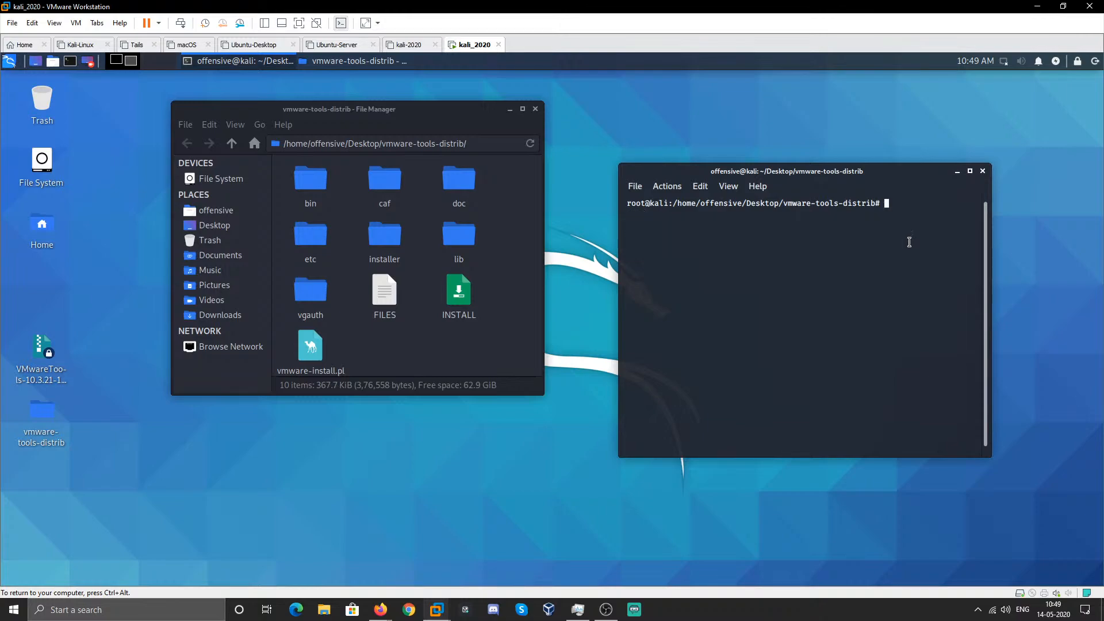
text(exit)
key(Return)
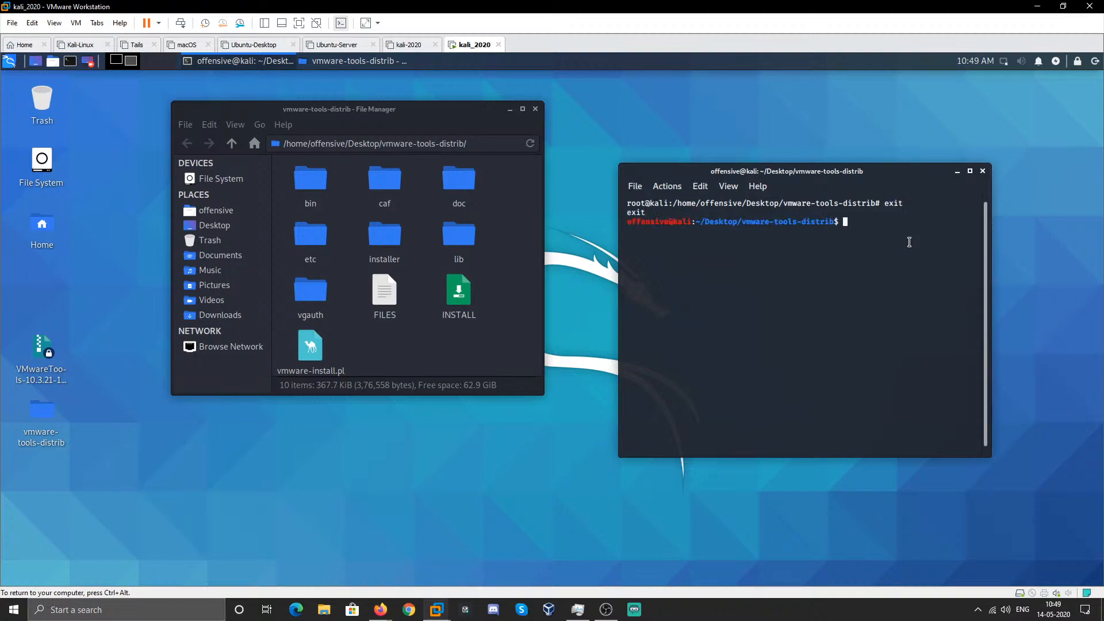
text(exit)
key(Return)
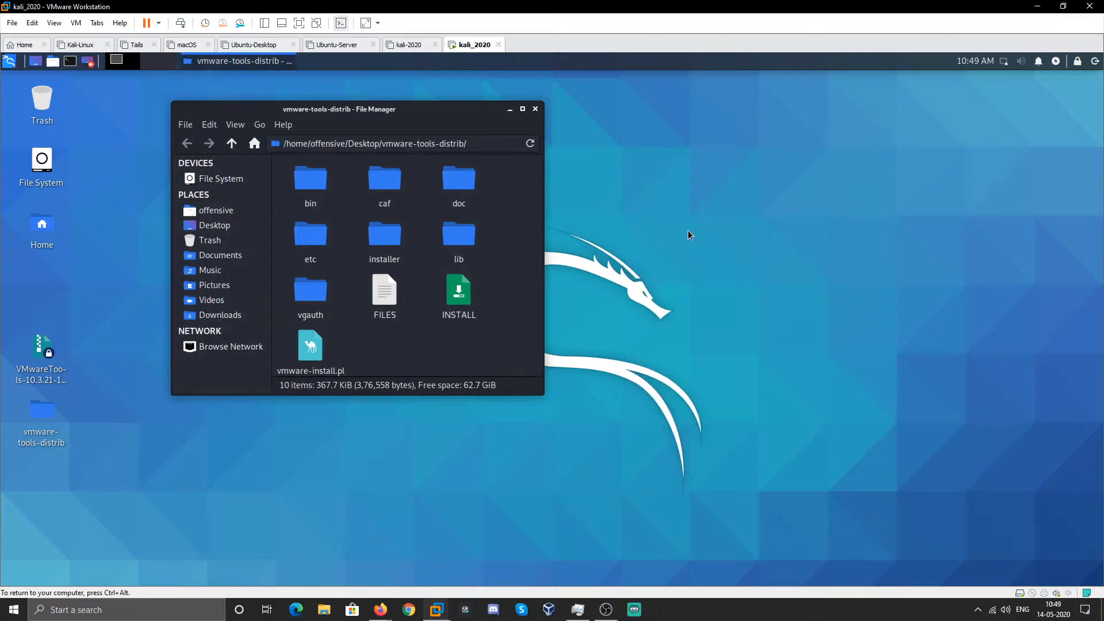
click(534, 109)
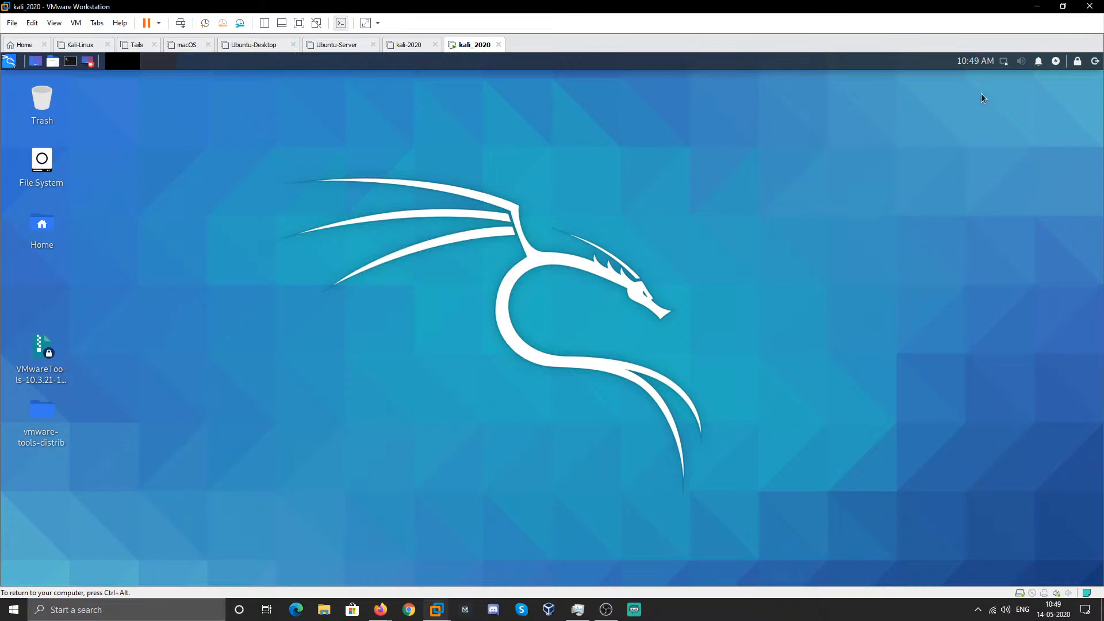
- Log out of the session and sign back in as root with the root password
click(1094, 61)
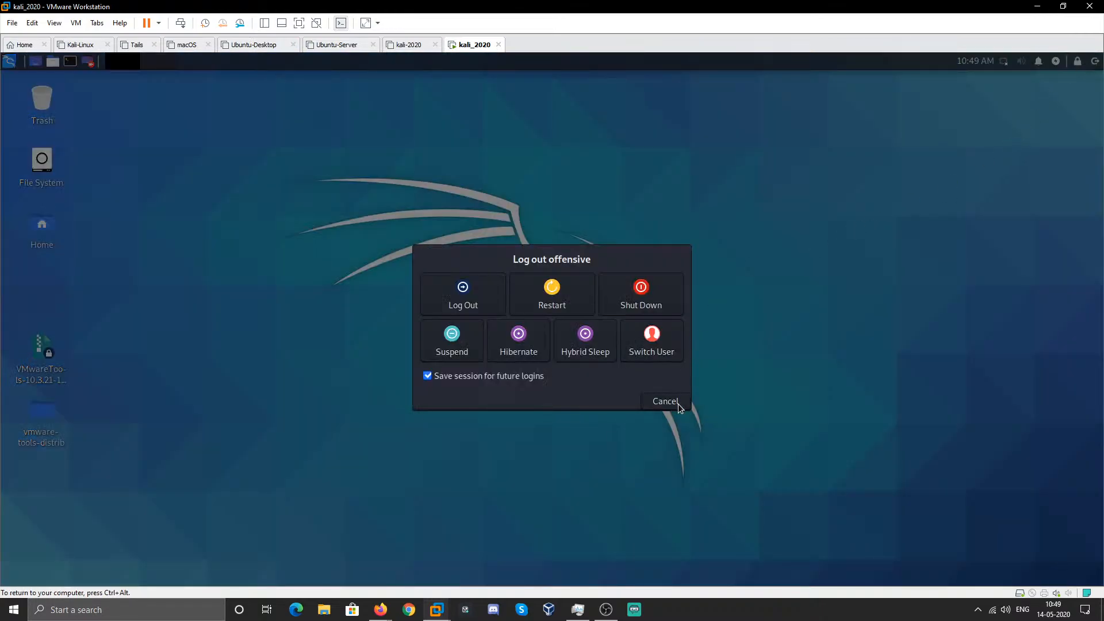
click(478, 296)
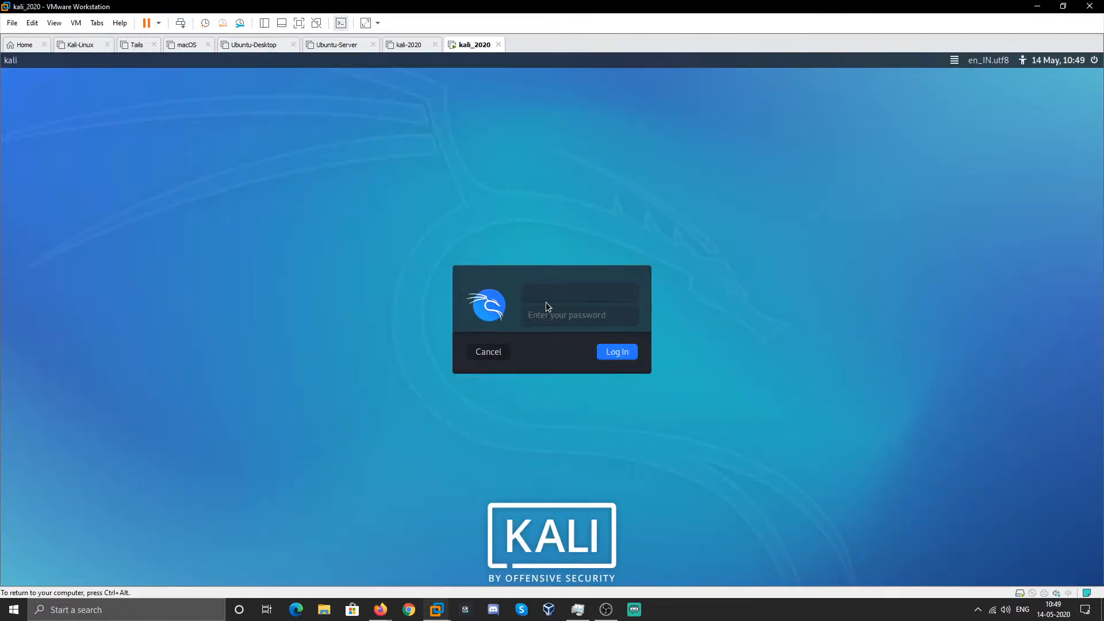
text(root)
key(Tab)
text(toor)
key(Return)
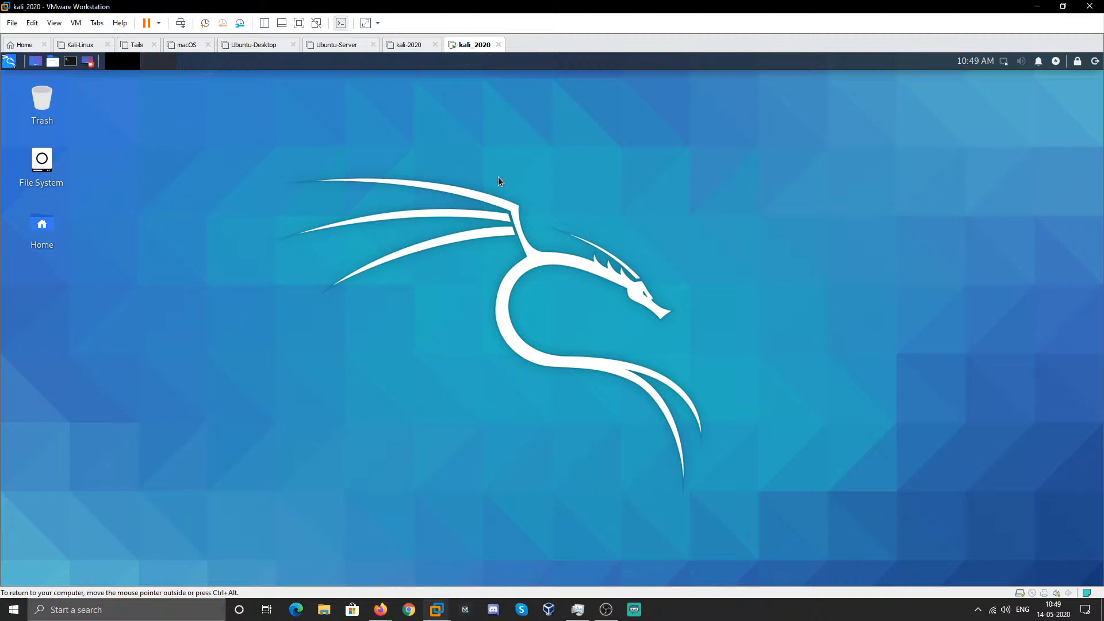
- Add a new network adapter to the kali_2020 VM set to Bridged and save the settings
right_click(470, 54)
click(510, 217)
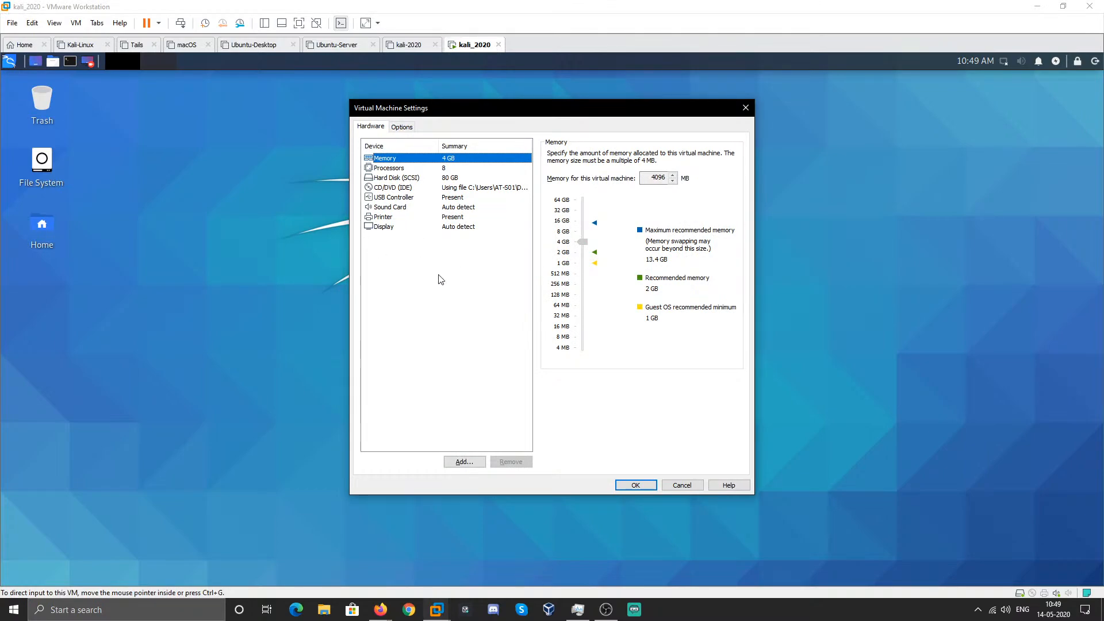
click(462, 463)
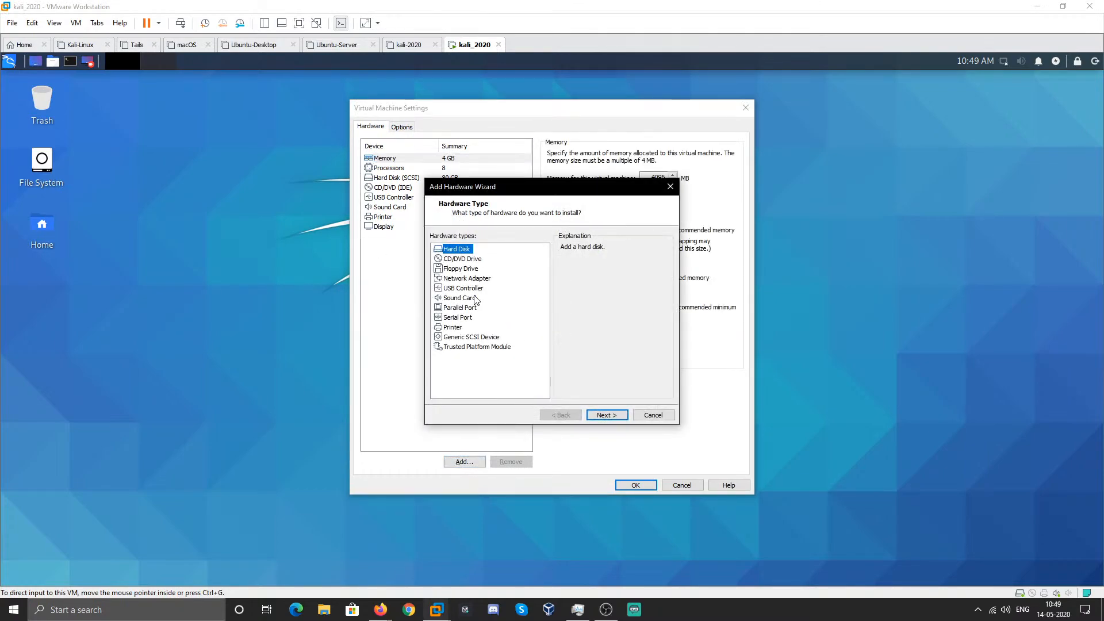
click(467, 278)
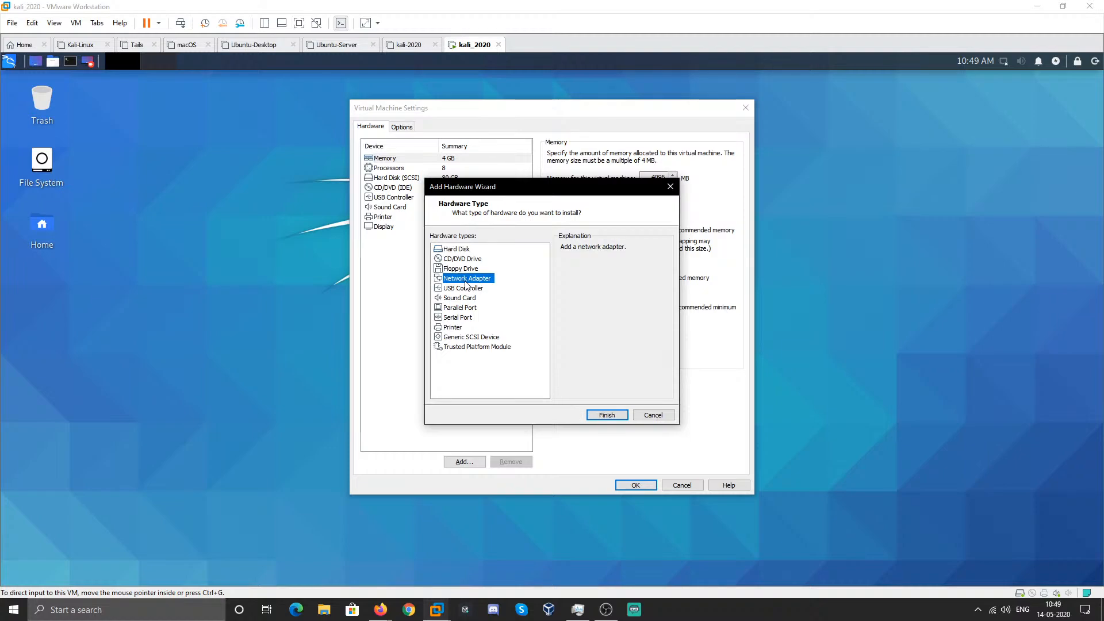
click(593, 416)
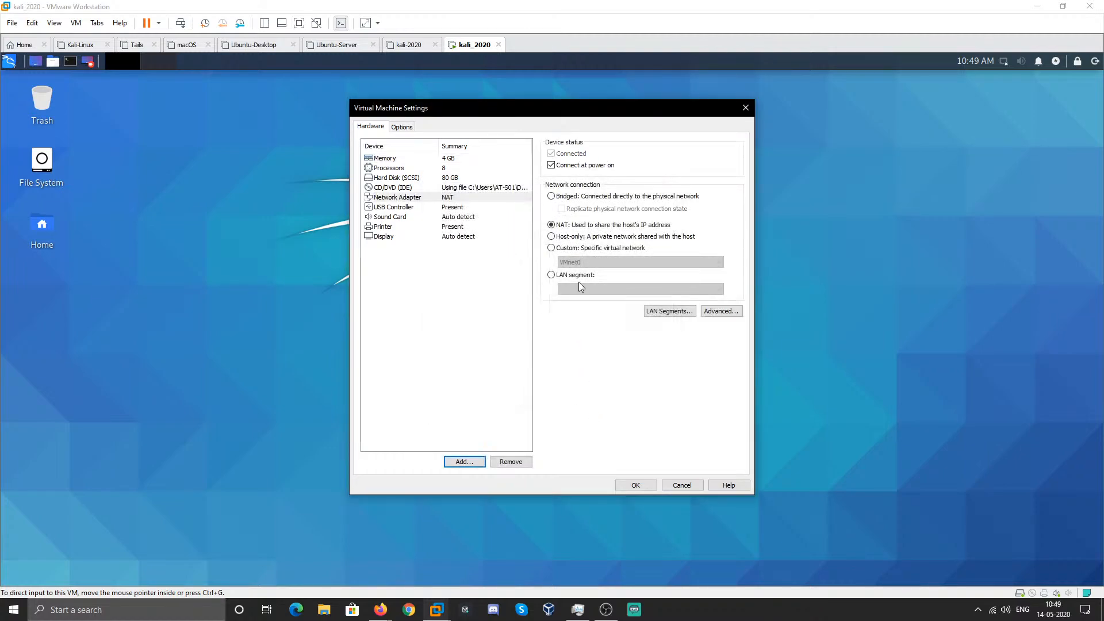
click(567, 196)
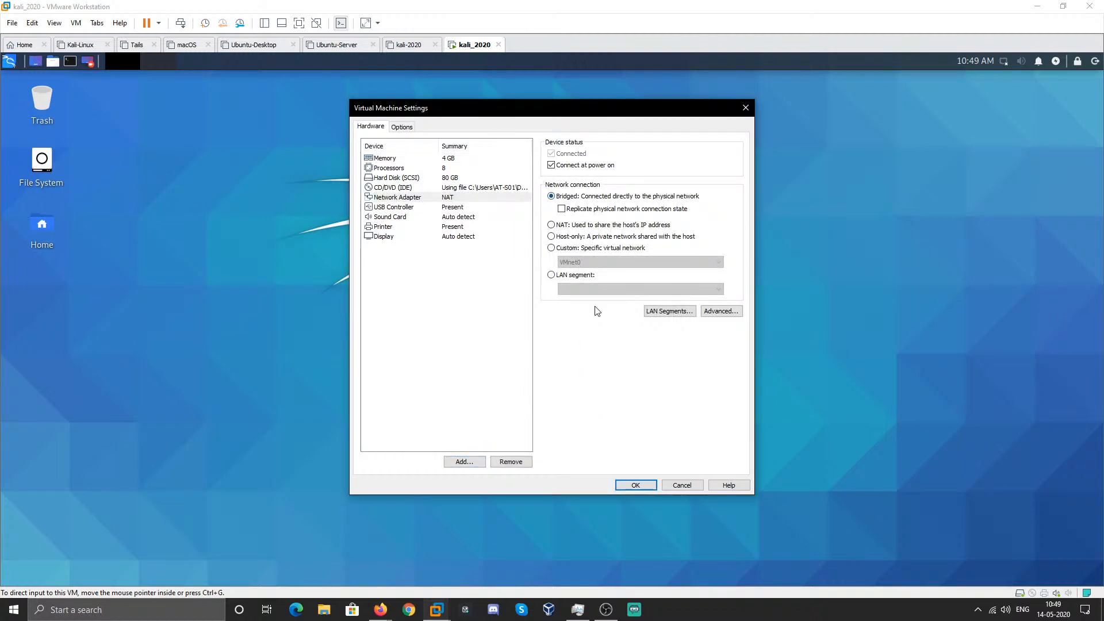
click(630, 486)
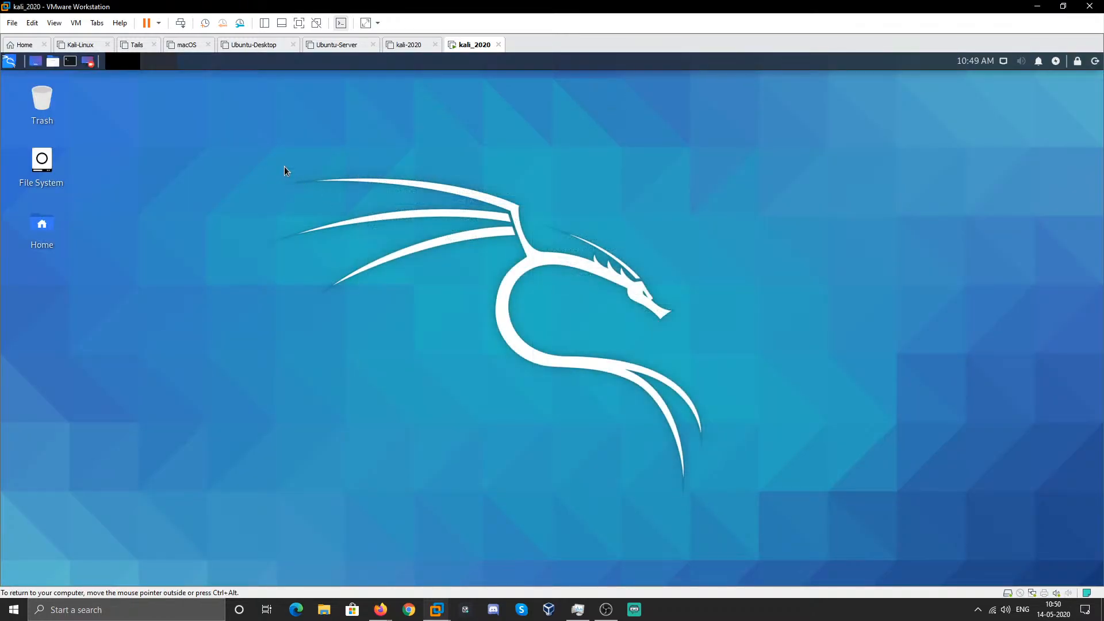
click(1003, 61)
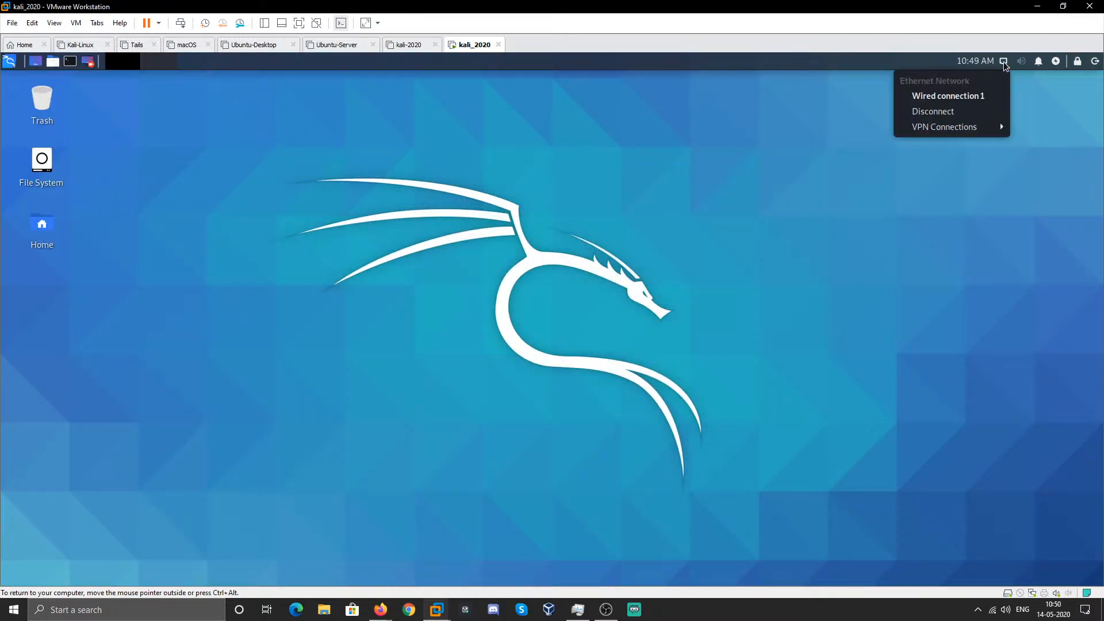
click(281, 159)
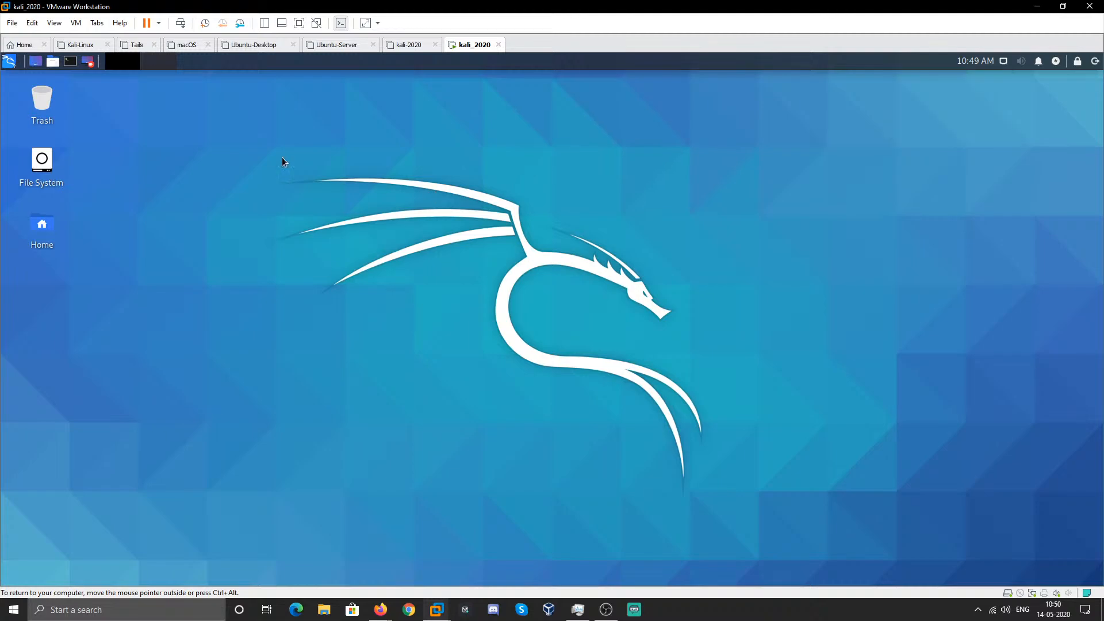
click(9, 61)
click(194, 171)
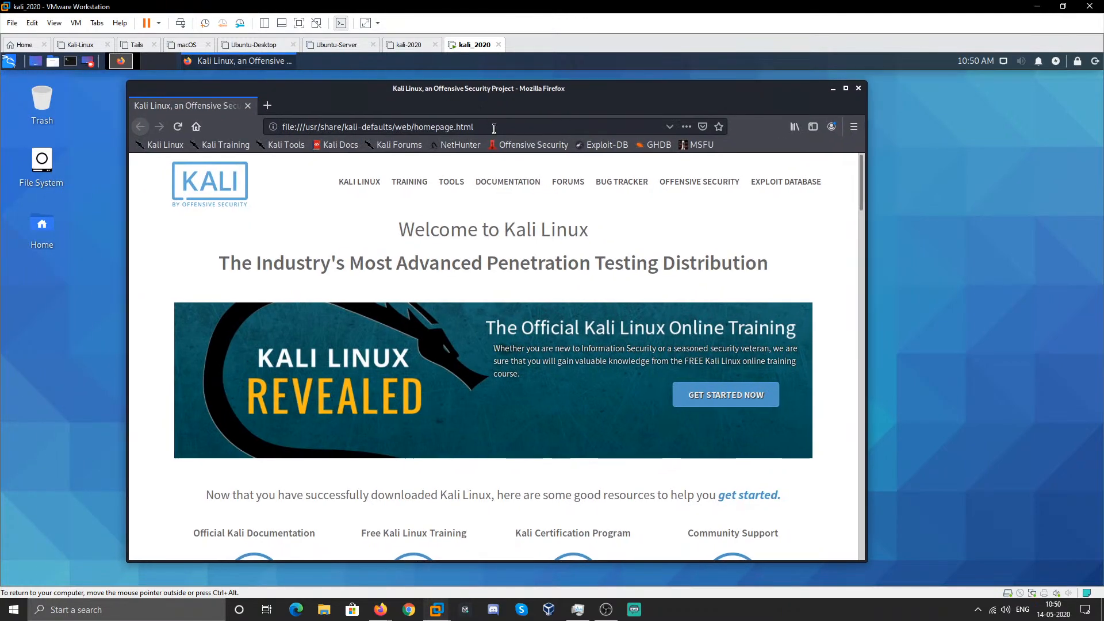
drag(492, 126, 271, 134)
text(duckduck)
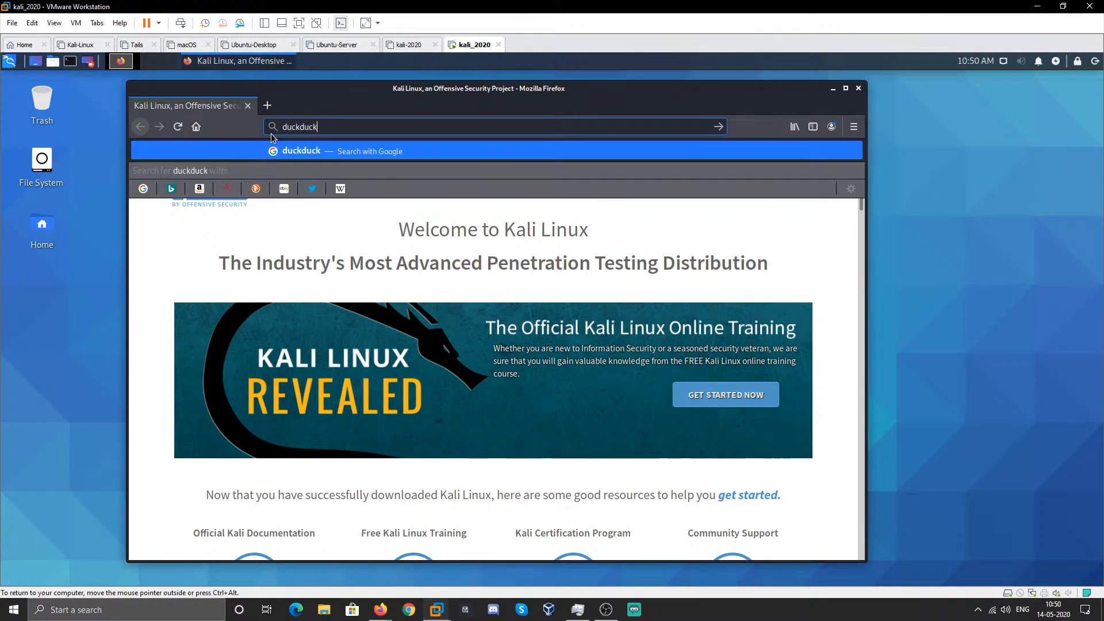
text(go.com)
key(Return)
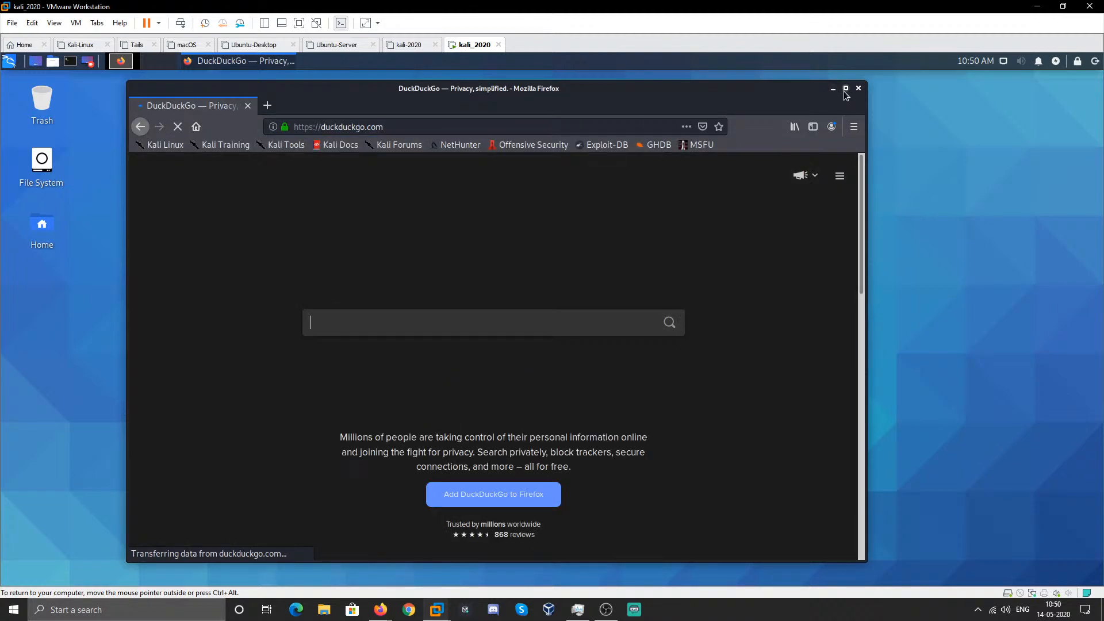
click(845, 88)
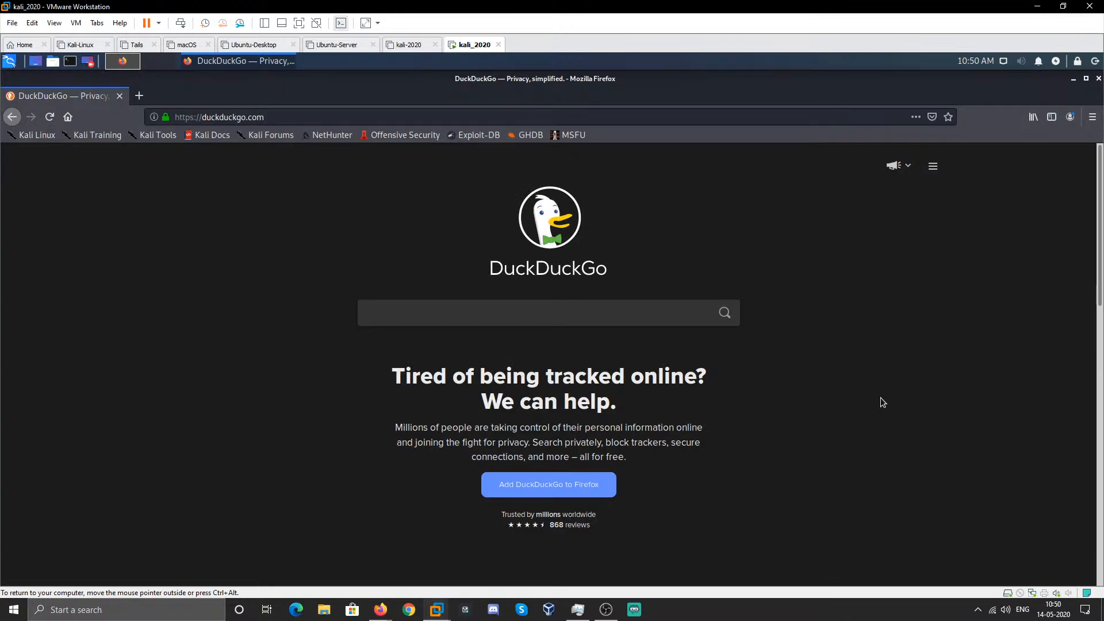
click(1099, 79)
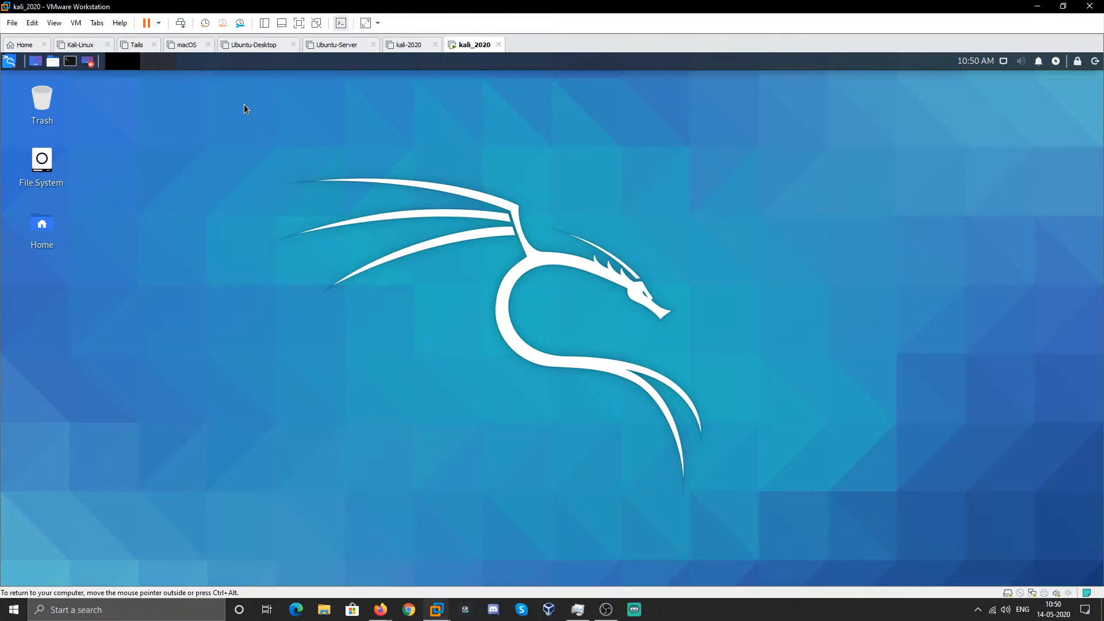
- Open Firefox from the Kali menu and search google.com for 'kali linux guest virtualbox x'
click(9, 61)
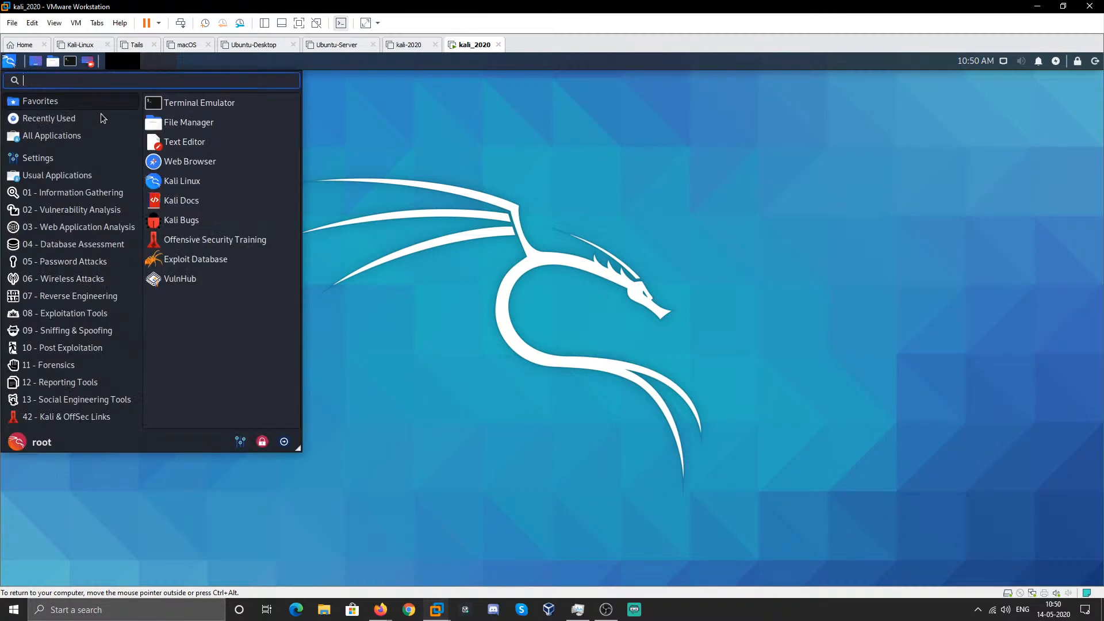
click(175, 162)
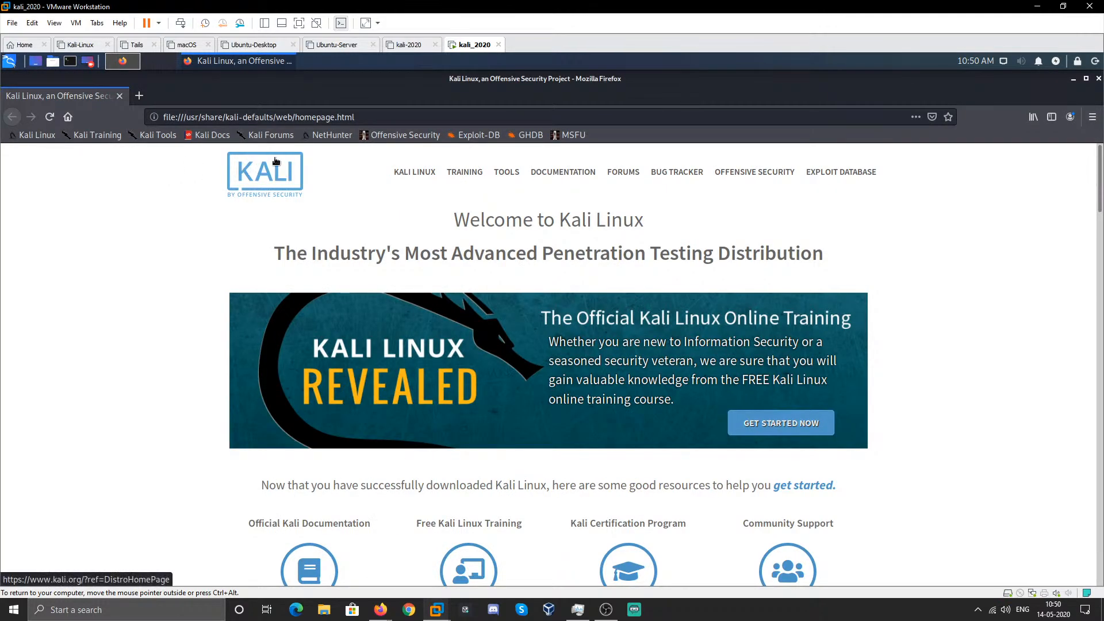
click(374, 117)
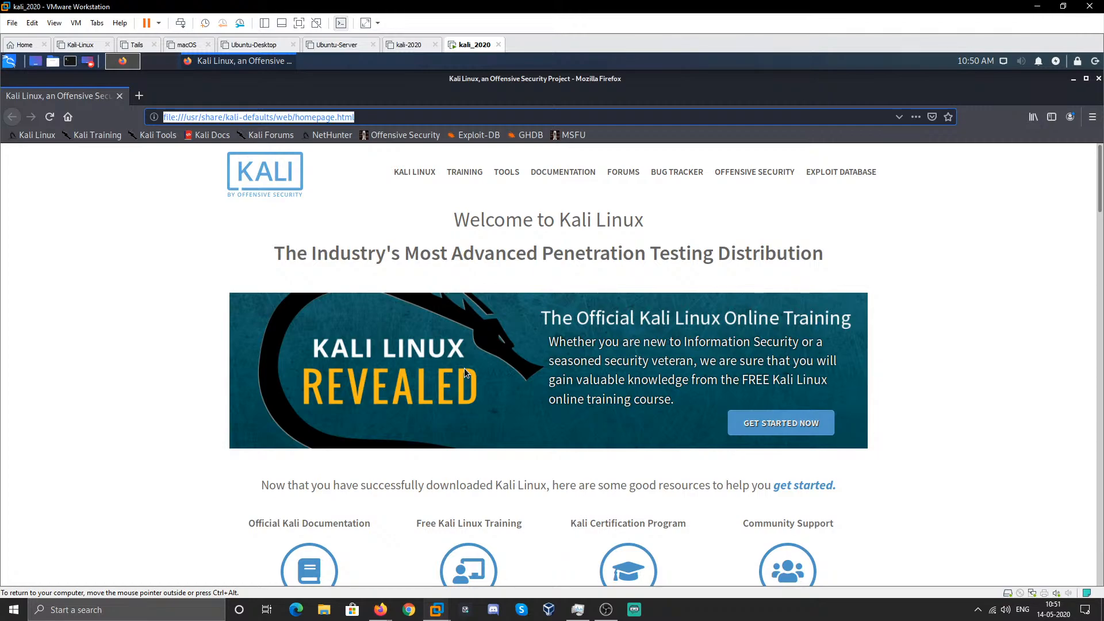
key(BackSpace)
text(google.com)
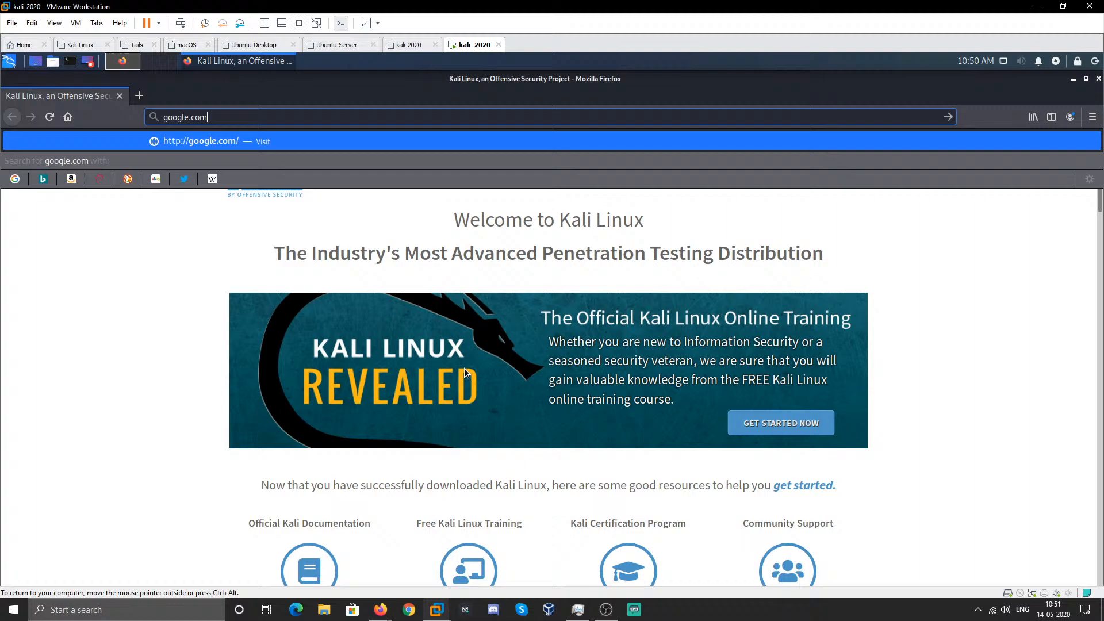
key(Return)
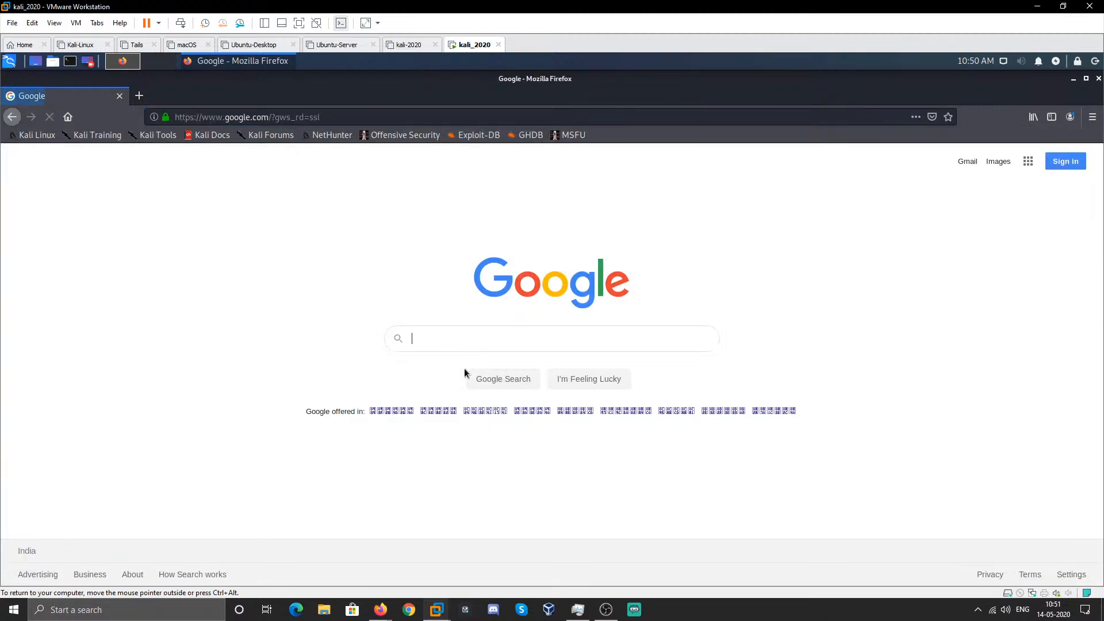
text(kali linu)
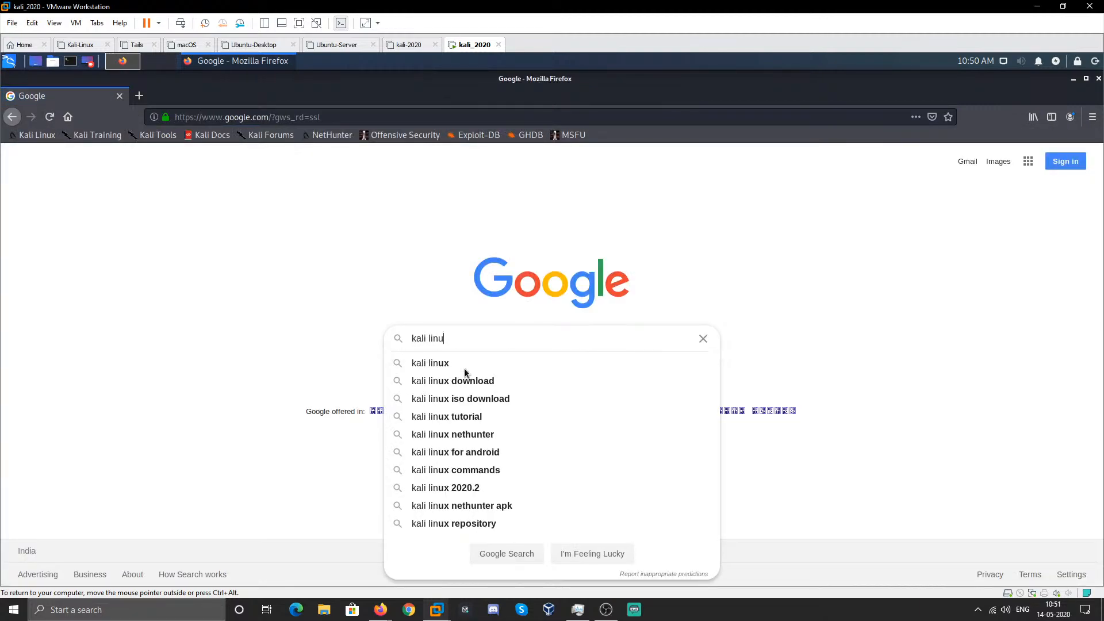
text(x guest )
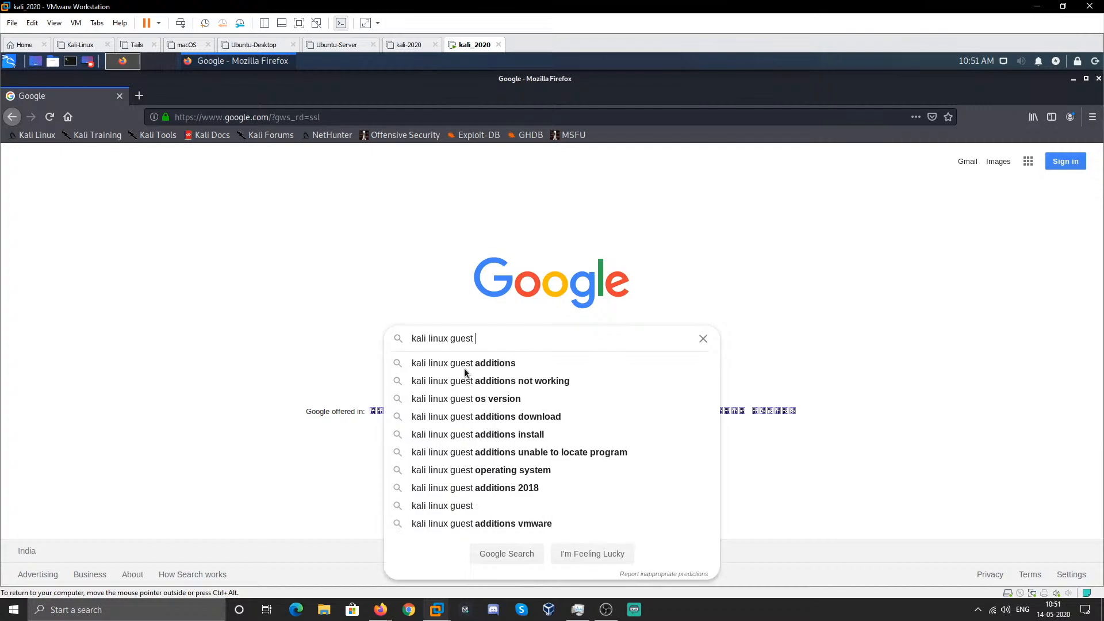
text(virtualbox x)
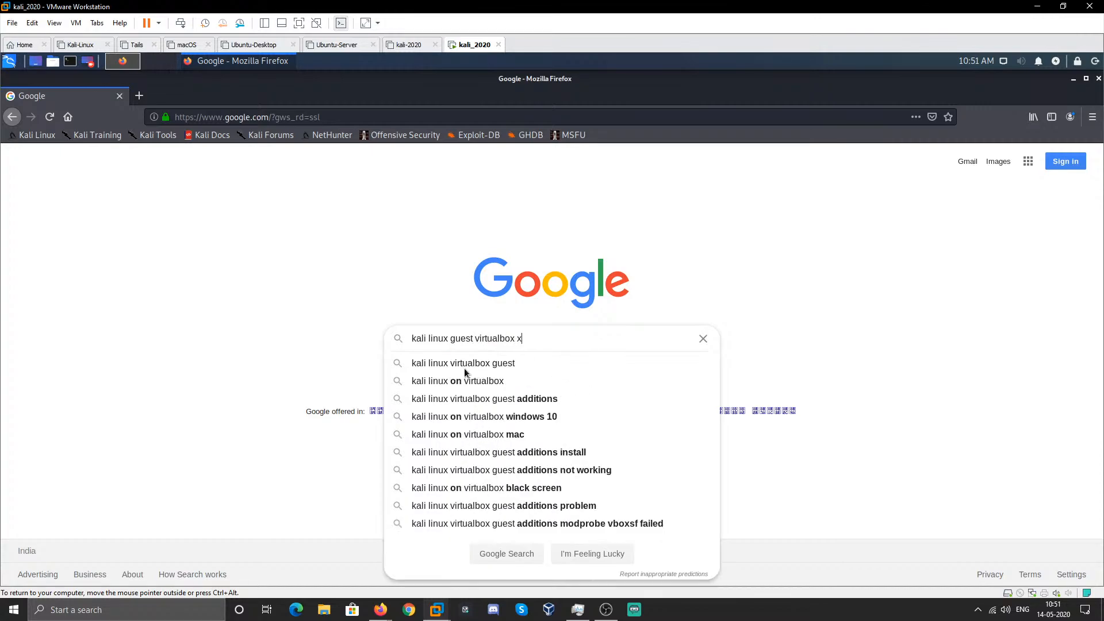
key(Return)
- Refine the search to 'kali linux guest virtualbox x11' and open the kali.org result
click(255, 166)
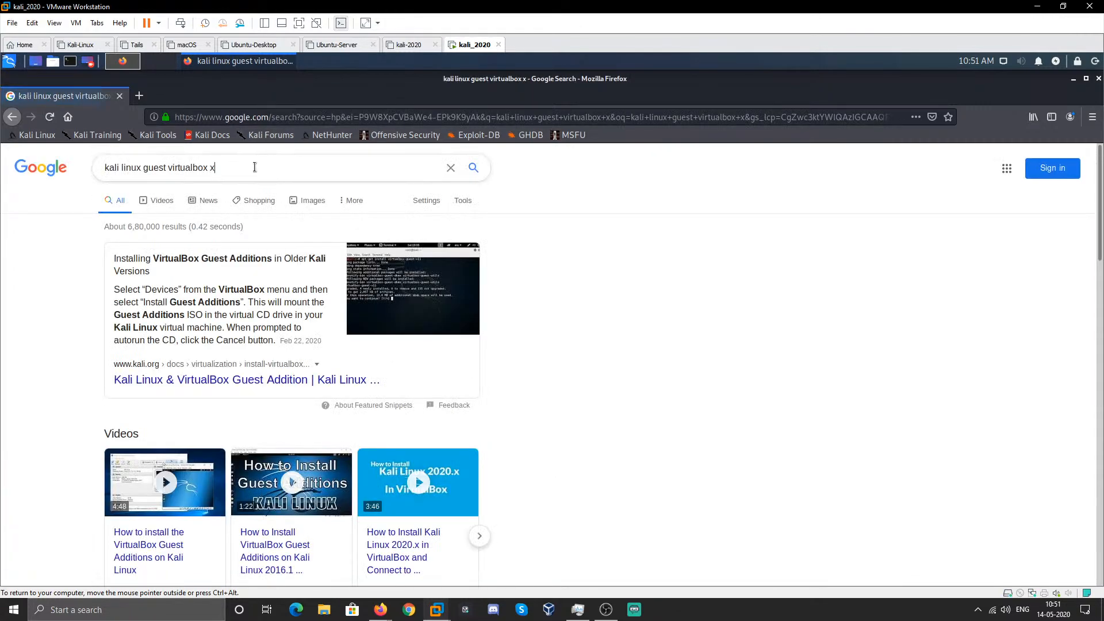
text(11)
key(Return)
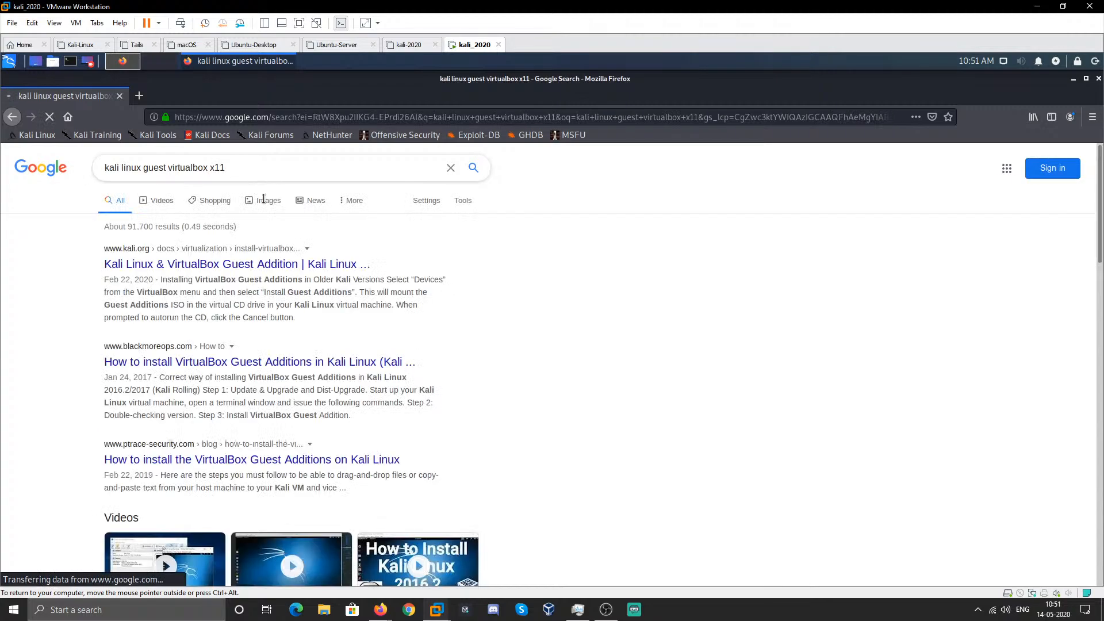
click(259, 269)
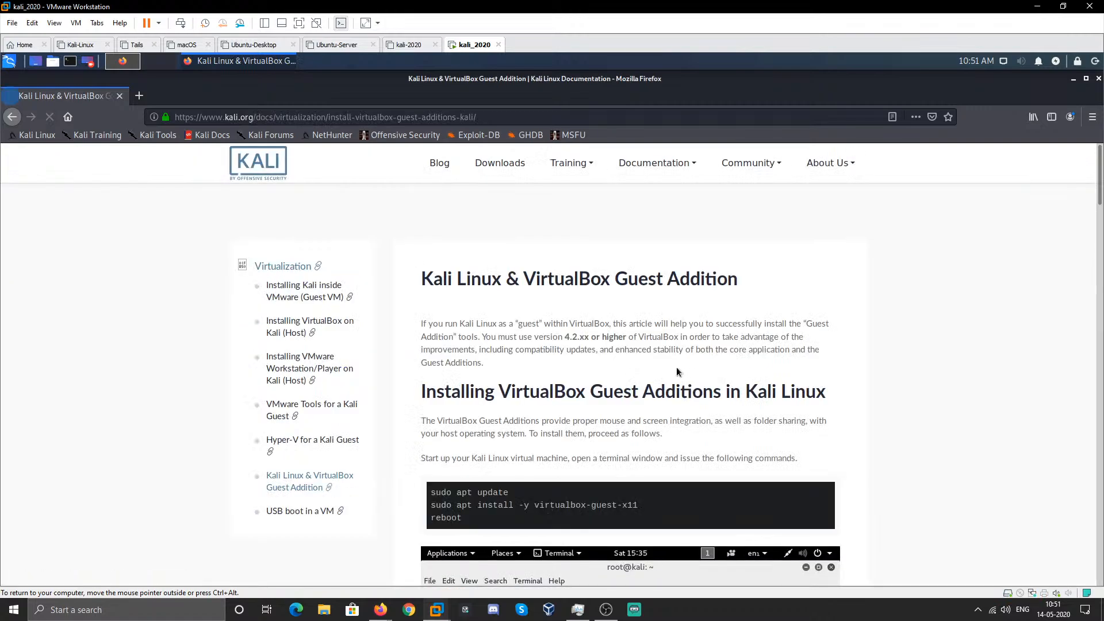
- Scroll down the kali.org page to the virtualbox-guest-x11 install commands and reboot step
scroll(486, 402, down, 2)
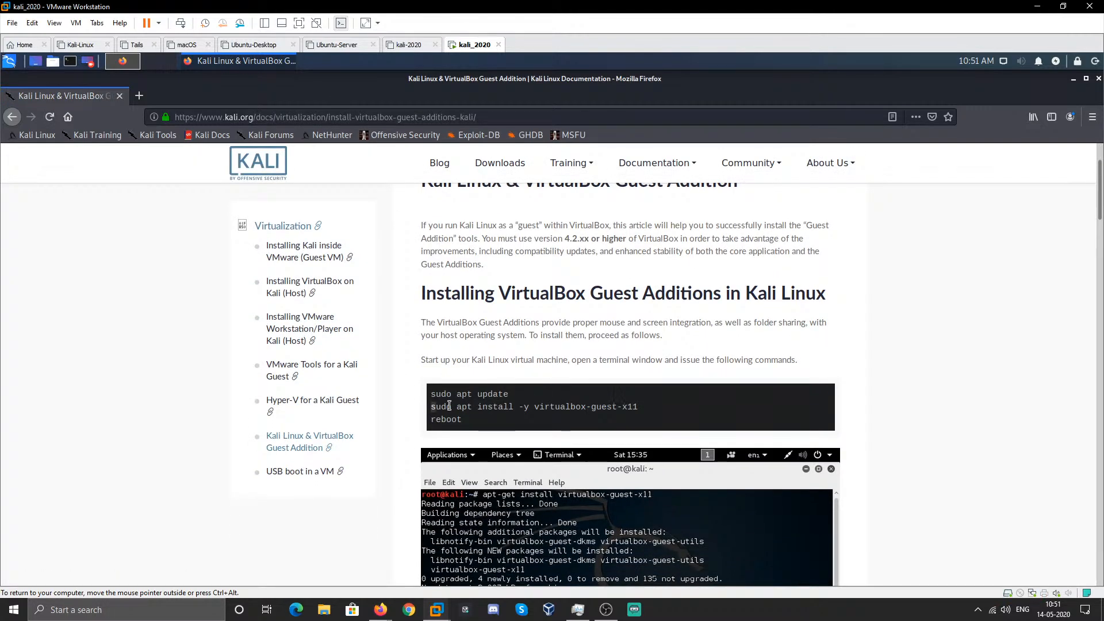
drag(430, 406, 660, 414)
click(660, 414)
scroll(681, 223, down, 3)
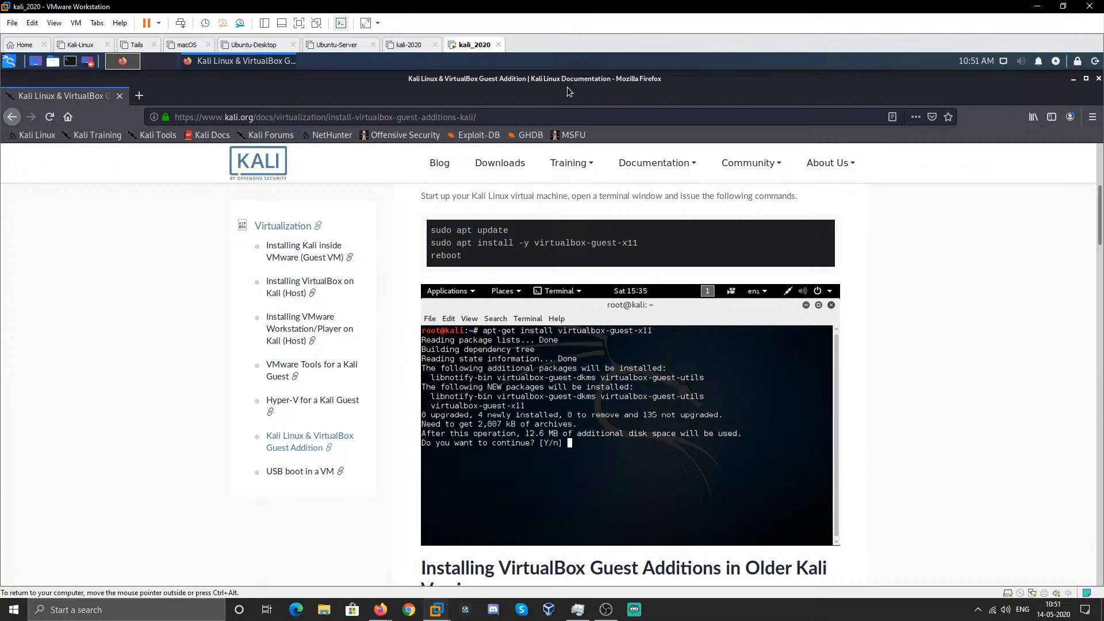
double_click(444, 252)
- Close Firefox, open a centred terminal and run poweroff to shut down the VM
click(1096, 82)
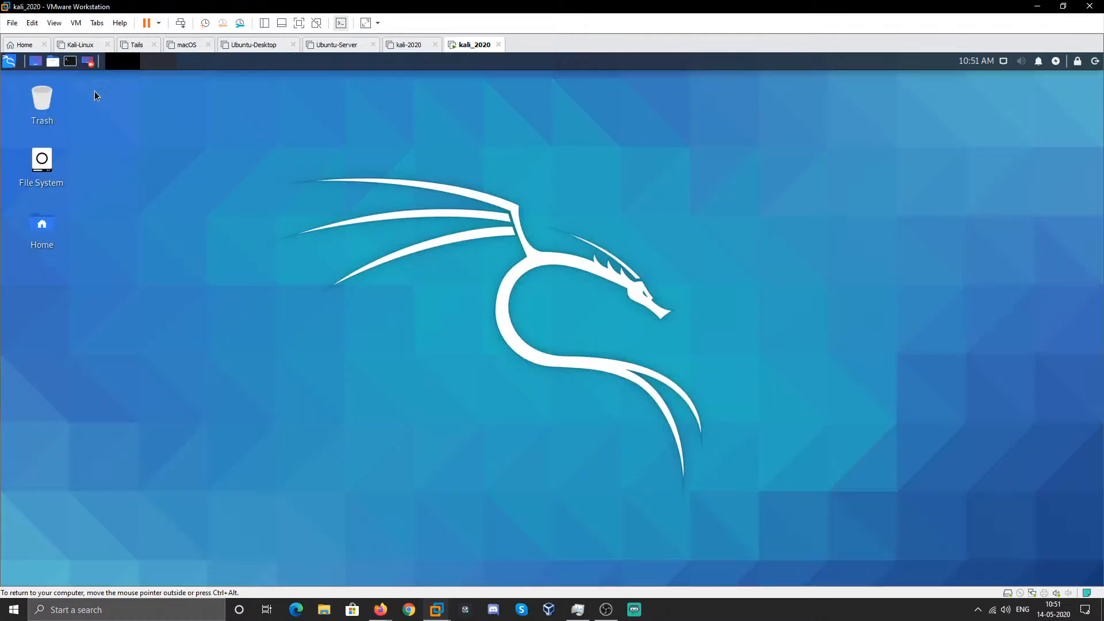
click(70, 61)
drag(165, 81, 537, 151)
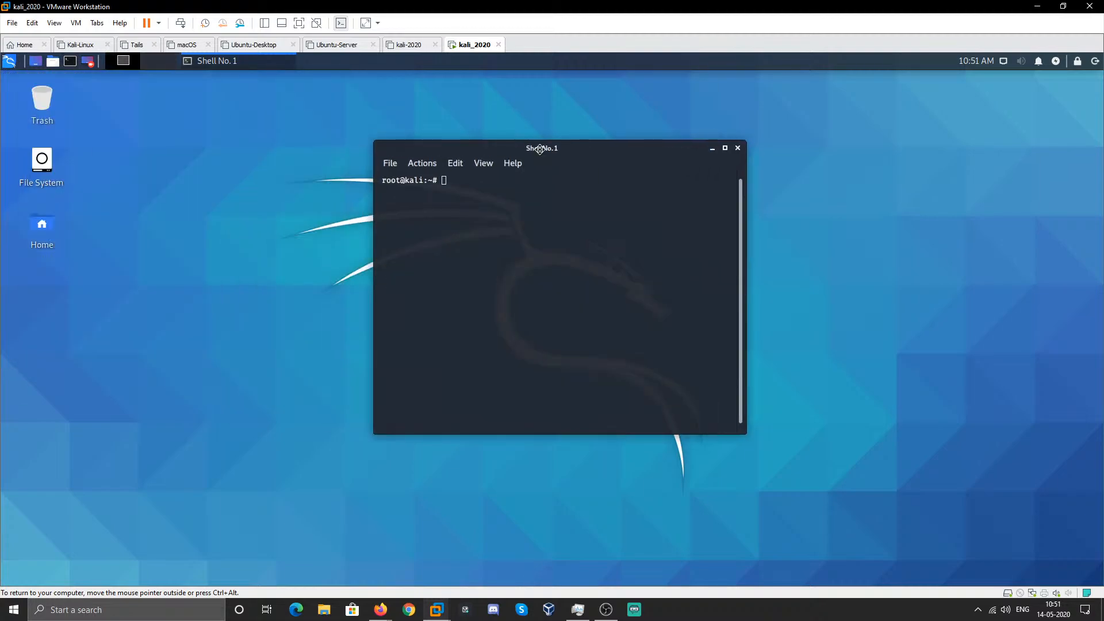
text(poweroff)
key(Return)
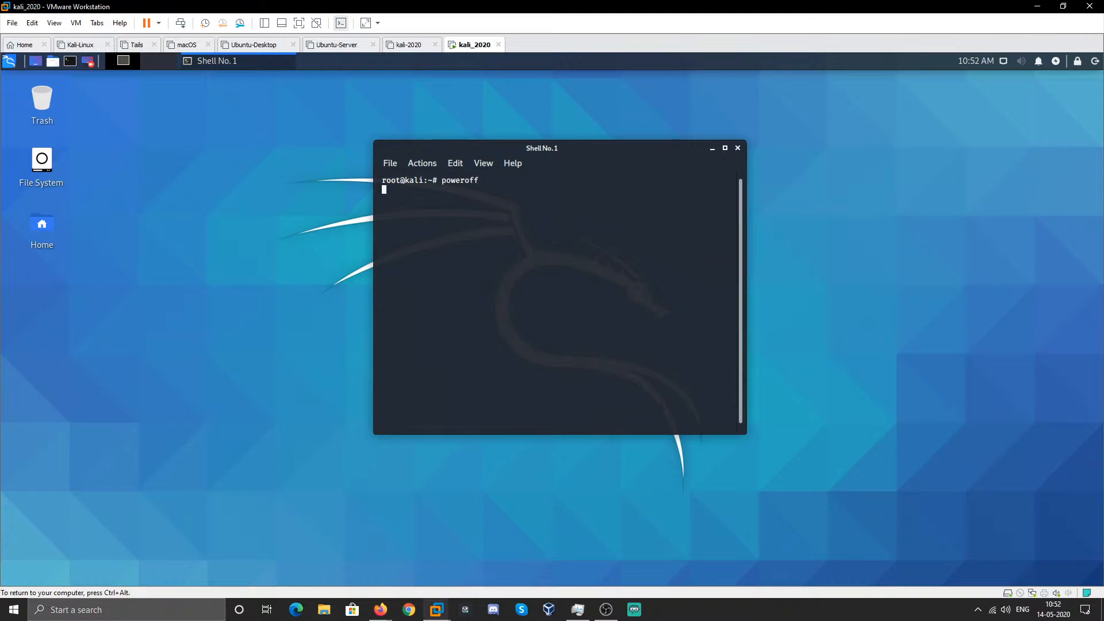